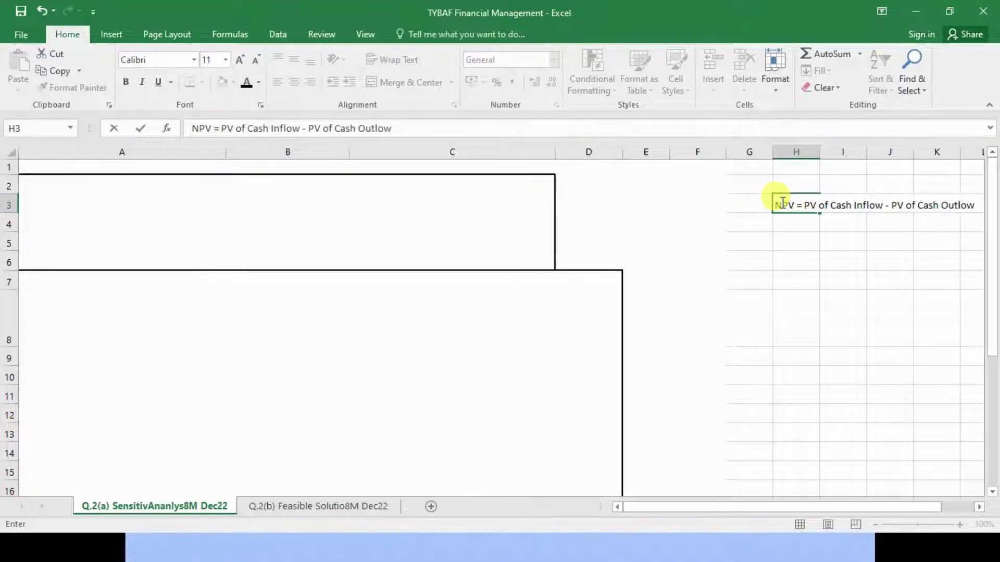
Step: Enter the note "NPV = PV of Cash Inflow - PV of Cash Outlow" in H3 and highlight its outflow and inflow terms
{"action": "left_click", "coordinate": [841, 275]}
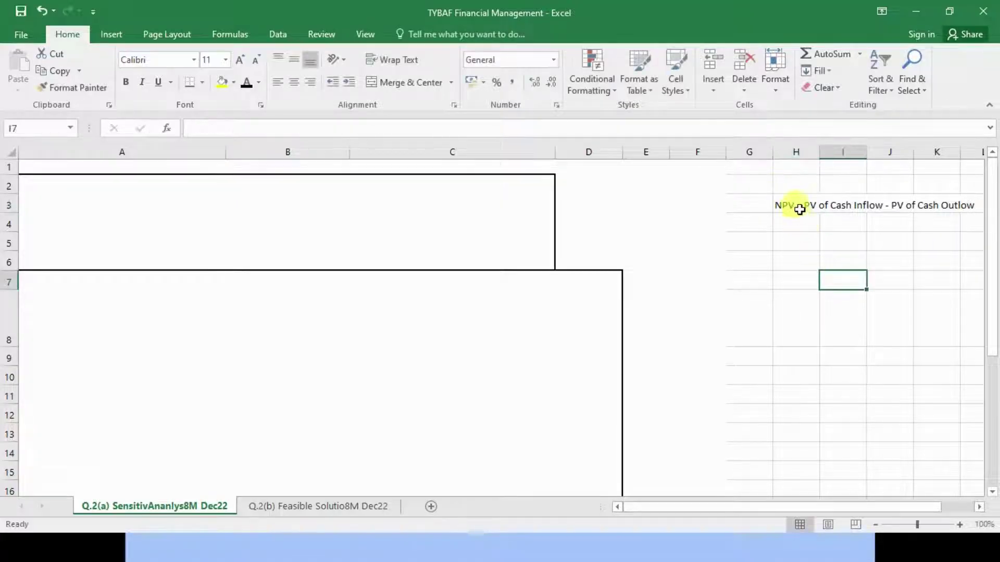
{"action": "left_click", "coordinate": [806, 207]}
{"action": "double_click", "coordinate": [806, 204]}
{"action": "left_click_drag", "start_coordinate": [806, 205], "coordinate": [967, 203]}
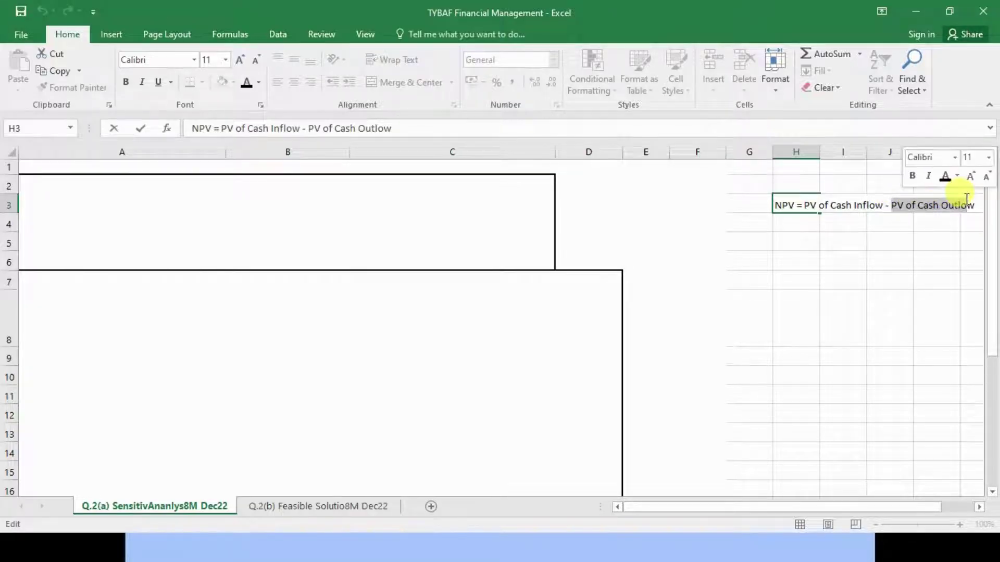
{"action": "left_click", "coordinate": [839, 205]}
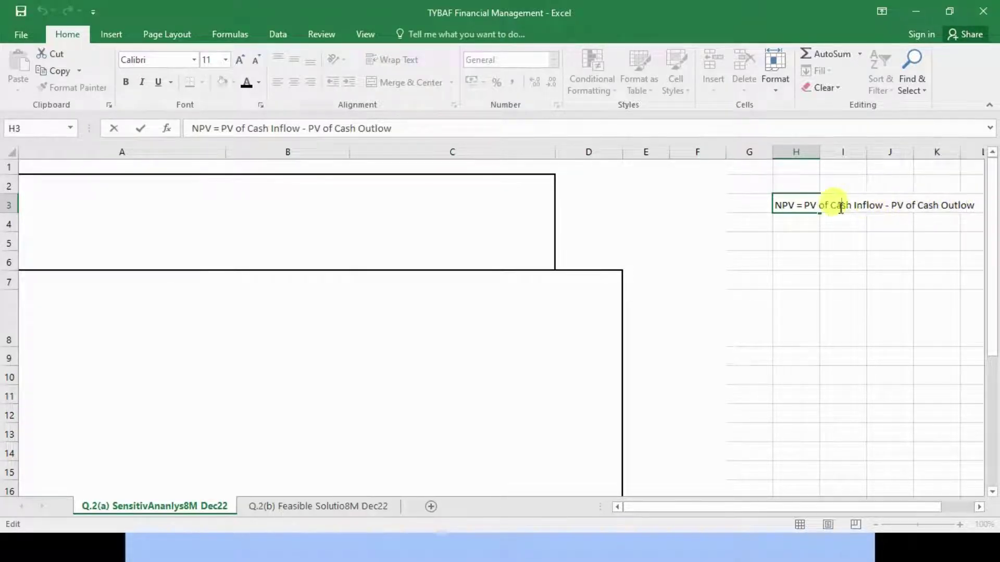
{"action": "left_click_drag", "start_coordinate": [810, 206], "coordinate": [856, 205]}
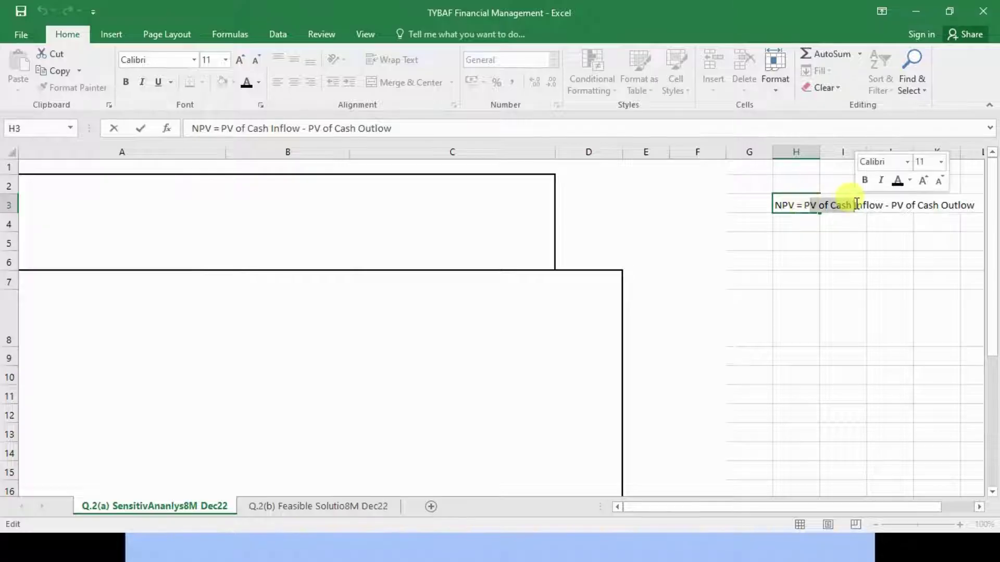
{"action": "left_click", "coordinate": [792, 263]}
Step: Merge and center the range H3:L7 containing the NPV note, and turn on text wrapping
{"action": "left_click_drag", "start_coordinate": [797, 198], "coordinate": [963, 273]}
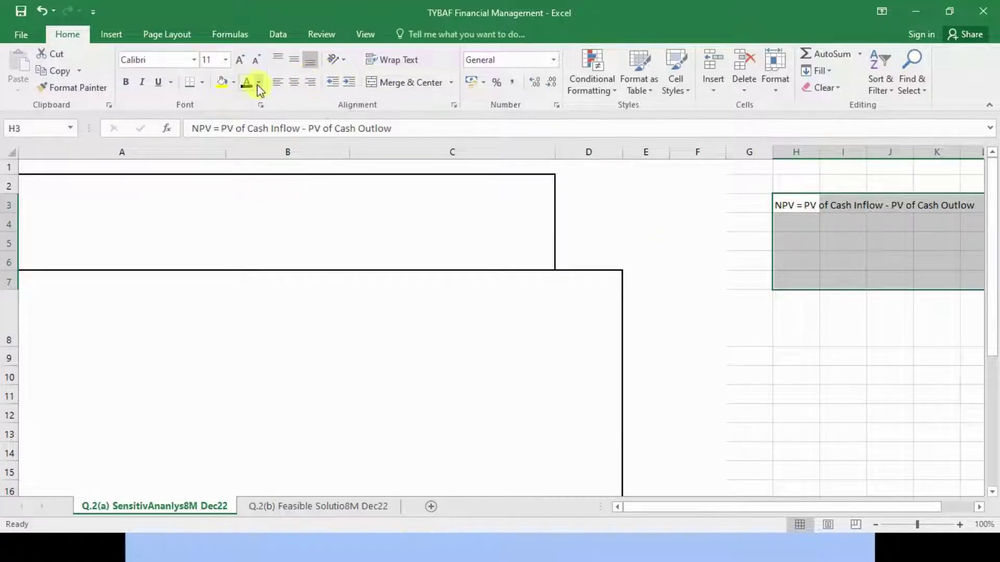
{"action": "left_click", "coordinate": [396, 82]}
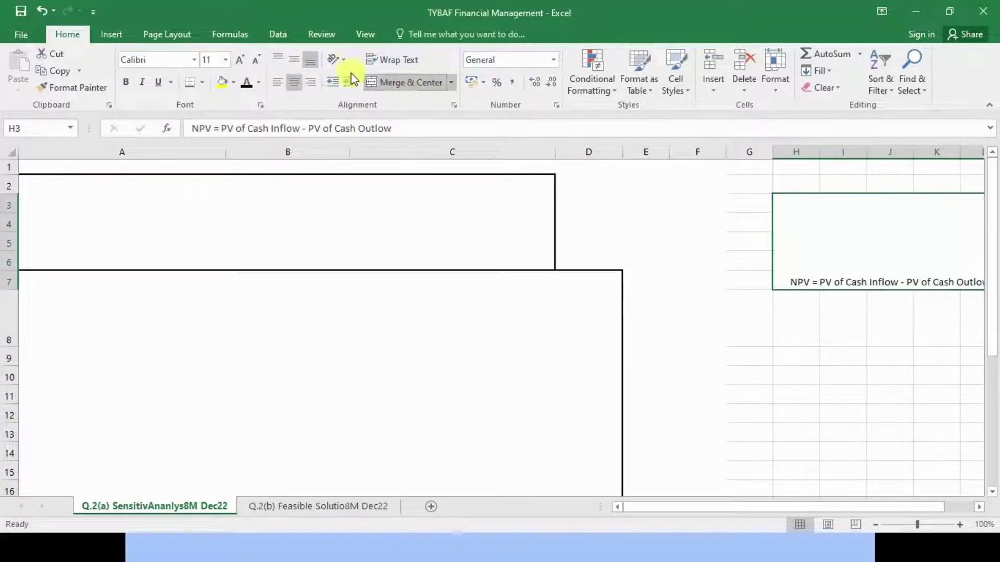
{"action": "left_click", "coordinate": [391, 61]}
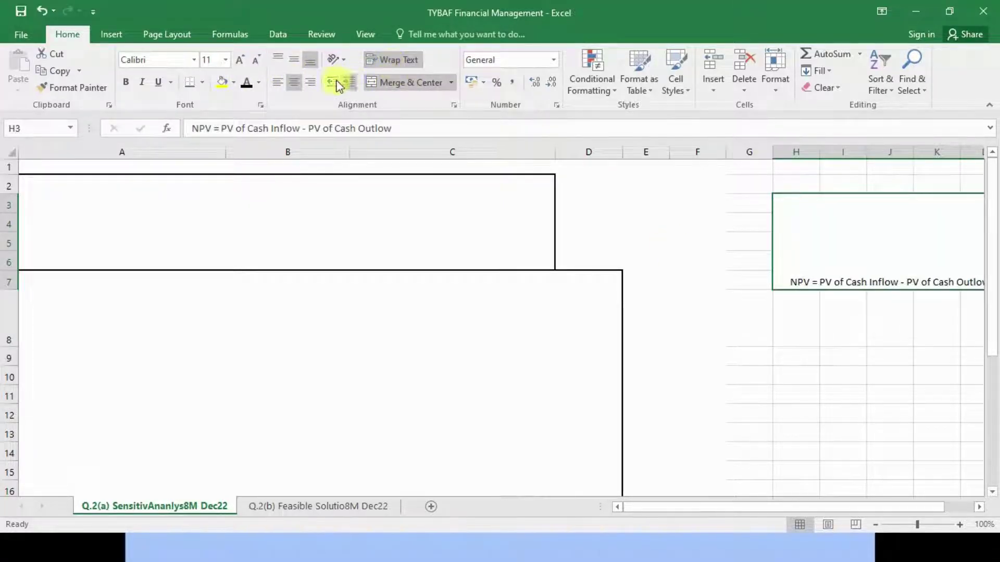
Step: Enlarge the font of the merged NPV note to size 24
{"action": "left_click", "coordinate": [242, 60]}
{"action": "left_click", "coordinate": [243, 61]}
{"action": "left_click", "coordinate": [243, 60]}
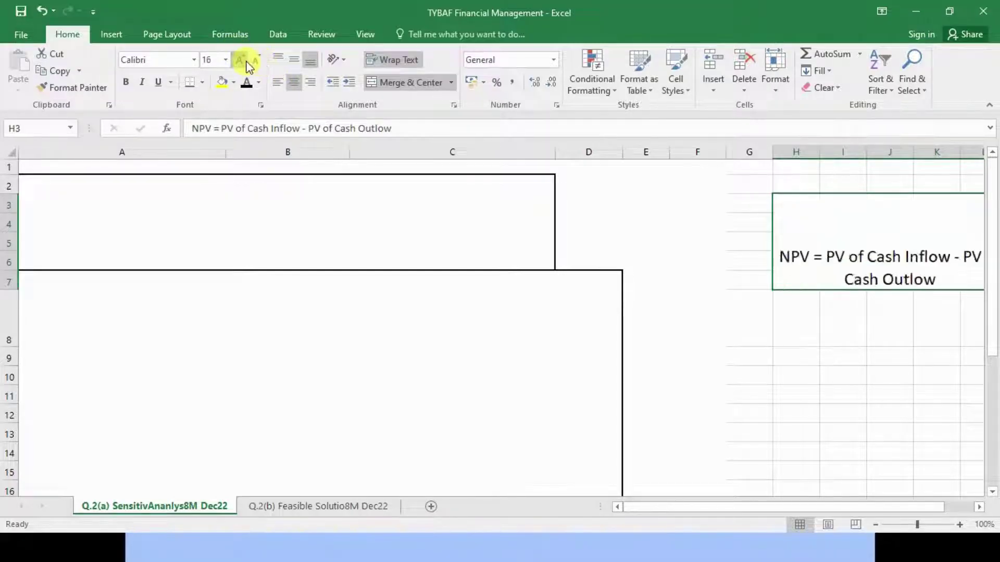
{"action": "left_click", "coordinate": [243, 60]}
{"action": "left_click", "coordinate": [243, 61]}
{"action": "left_click", "coordinate": [243, 61]}
{"action": "left_click", "coordinate": [243, 60]}
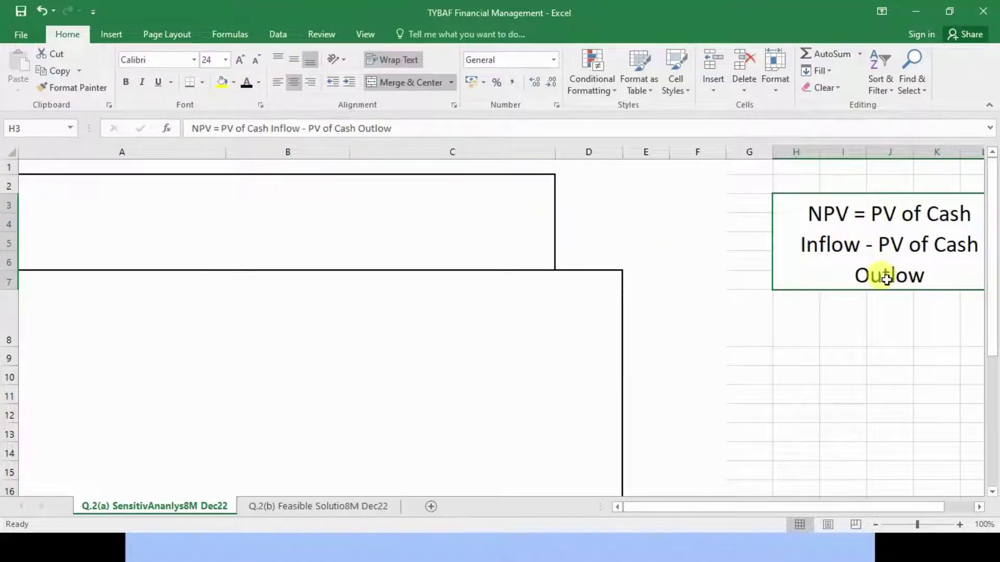
Step: Highlight "Cash Inflow" in the NPV note, check the sales price on the PowerPoint question slide, and return to Excel
{"action": "double_click", "coordinate": [924, 214]}
{"action": "left_click_drag", "start_coordinate": [915, 213], "coordinate": [858, 244]}
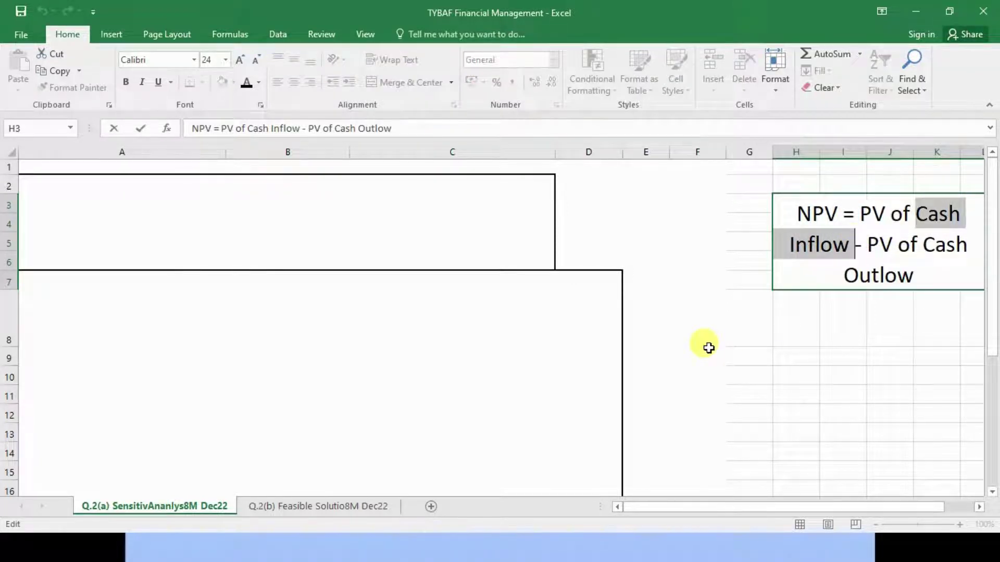
{"action": "key", "text": "alt+Tab"}
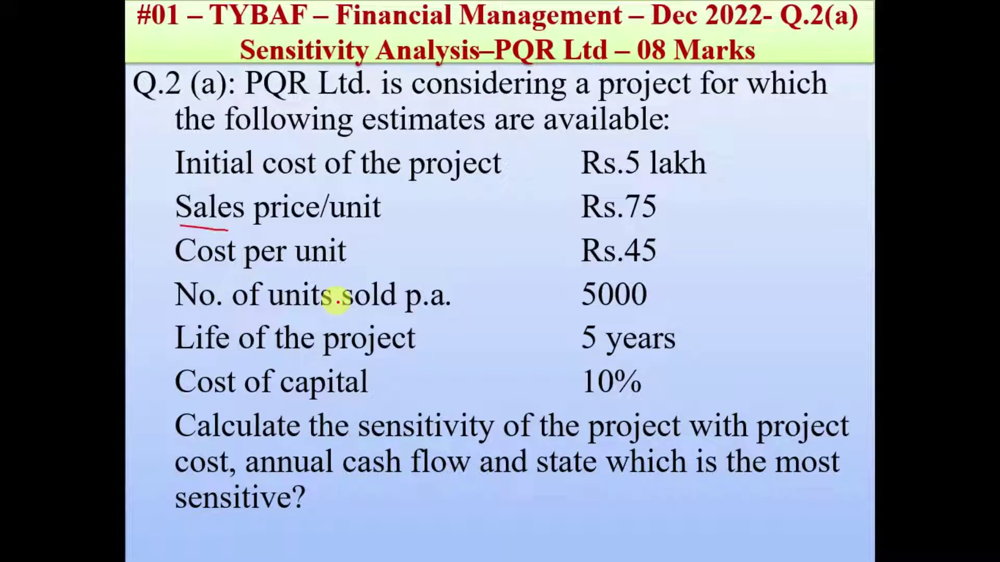
{"action": "key", "text": "alt+Tab"}
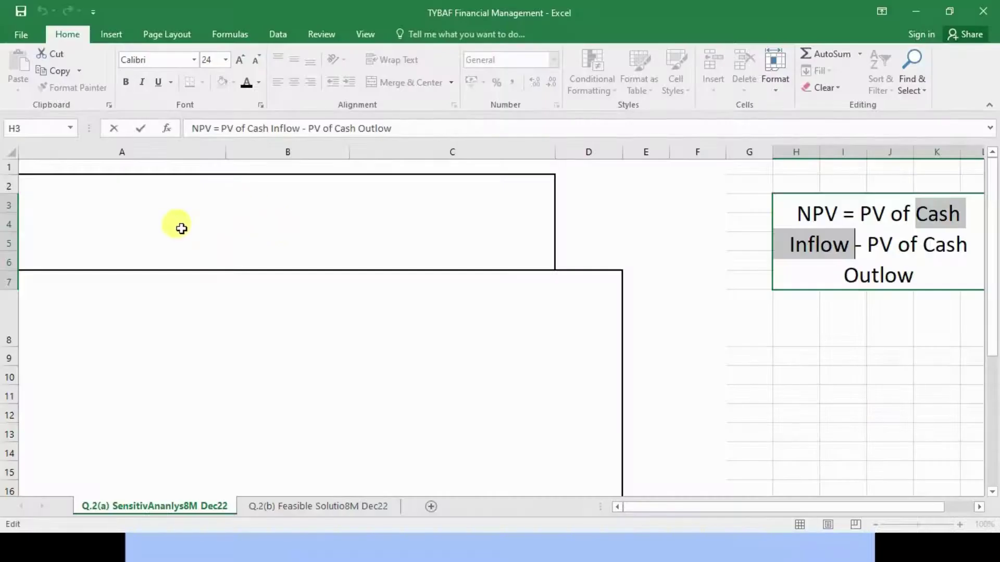
Step: Set the font color of the Particulars heading in A3 and the Sales label in A4 to black
{"action": "left_click", "coordinate": [141, 199]}
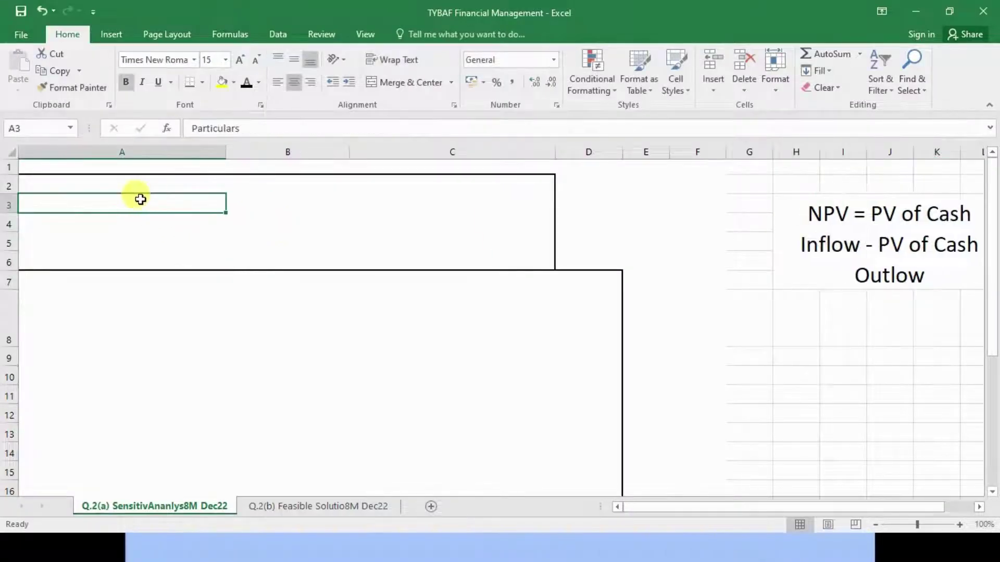
{"action": "left_click", "coordinate": [248, 84]}
{"action": "left_click", "coordinate": [154, 225]}
{"action": "left_click", "coordinate": [248, 84]}
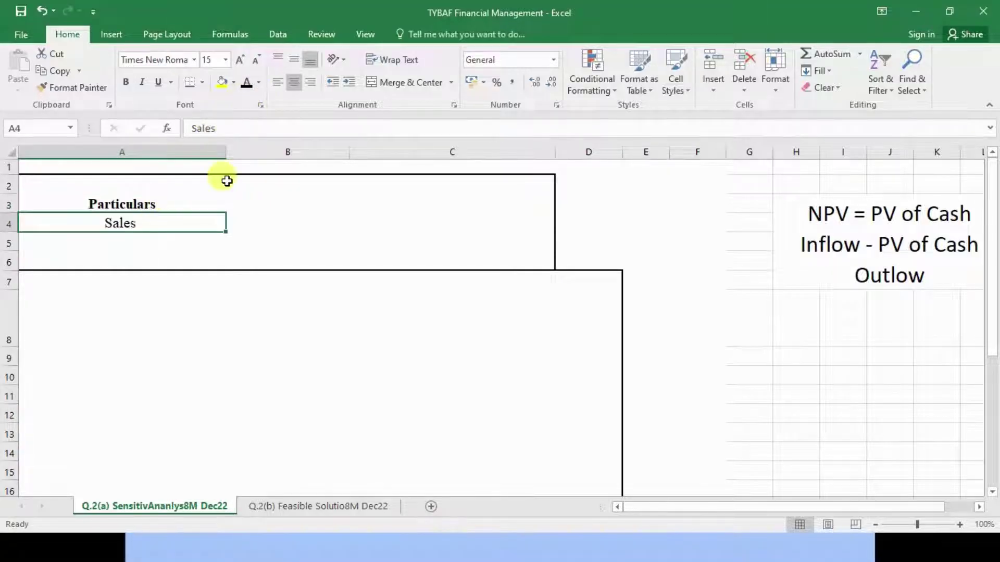
Step: Highlight the words "Cash Inflow" in the NPV note to examine that term
{"action": "left_click", "coordinate": [928, 217]}
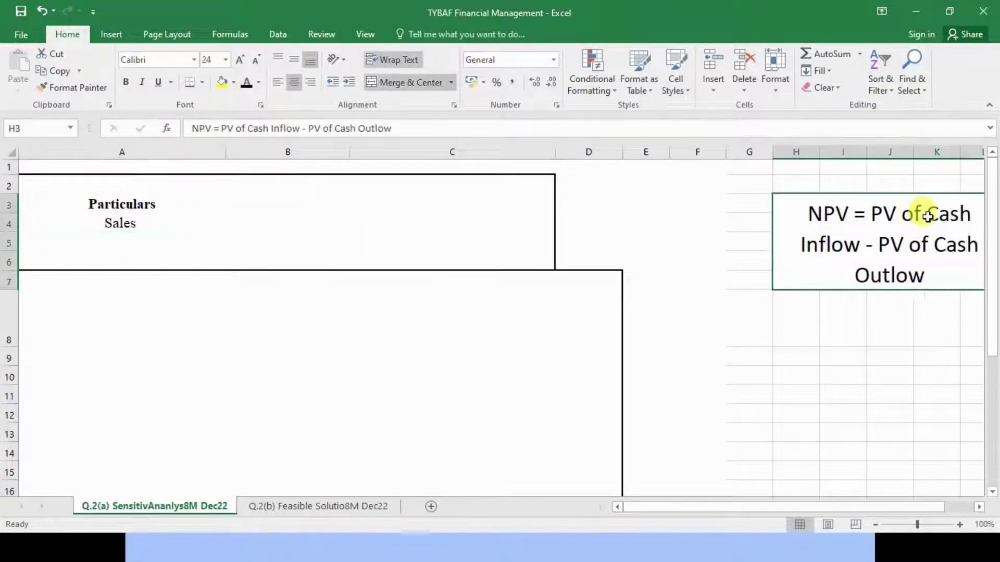
{"action": "double_click", "coordinate": [928, 217]}
{"action": "left_click_drag", "start_coordinate": [920, 214], "coordinate": [859, 226]}
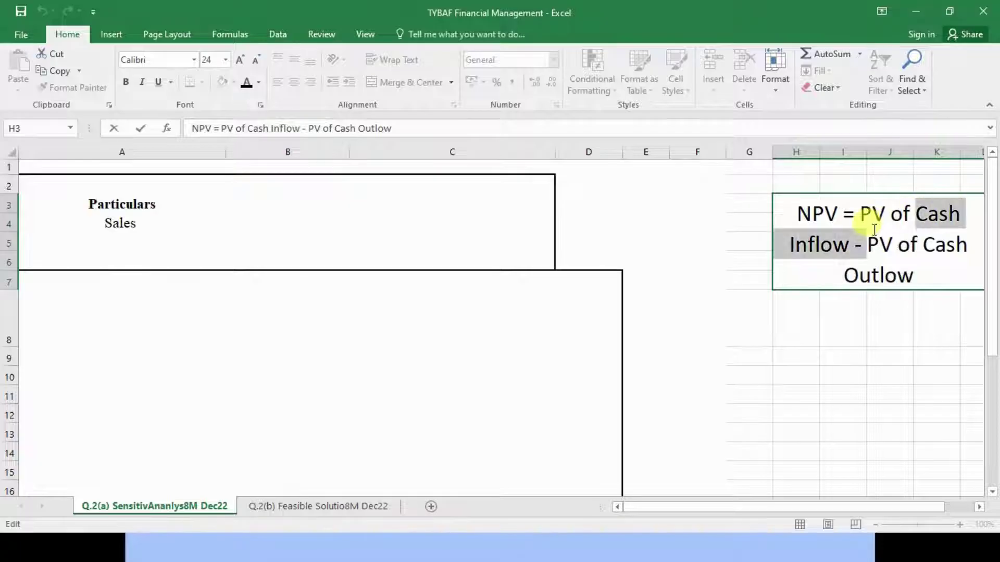
Step: Set the font color of the cost per unit label in A5 and the cash inflow label in A6 to black
{"action": "left_click", "coordinate": [125, 241]}
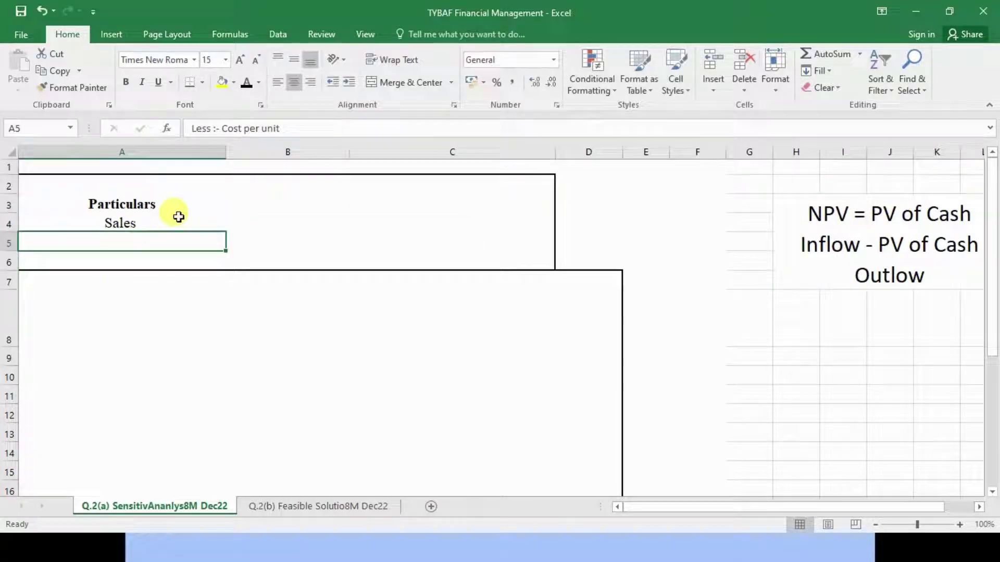
{"action": "left_click", "coordinate": [248, 83]}
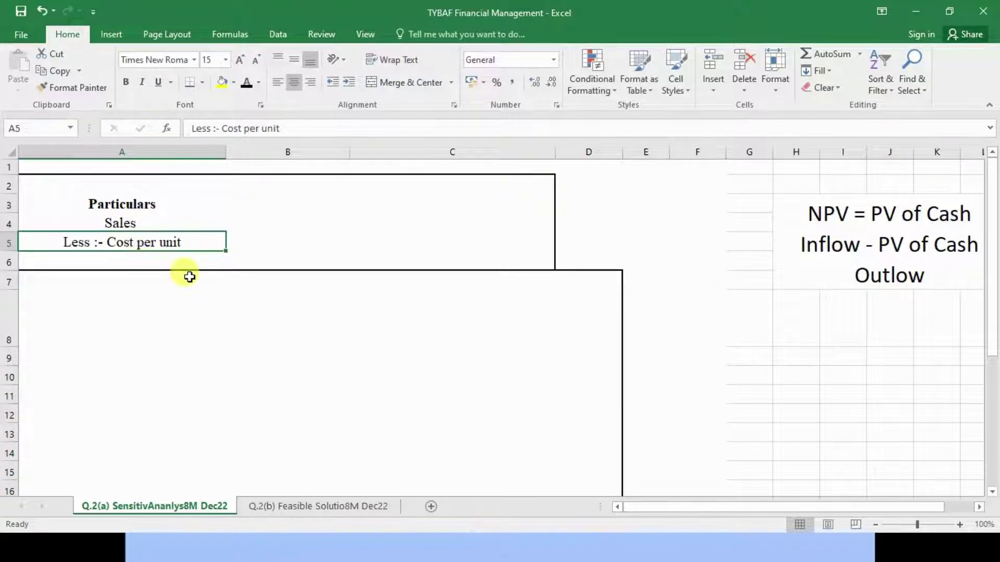
{"action": "scroll", "coordinate": [189, 277], "scroll_direction": "up", "scroll_amount": 1}
{"action": "scroll", "coordinate": [189, 277], "scroll_direction": "up", "scroll_amount": 3}
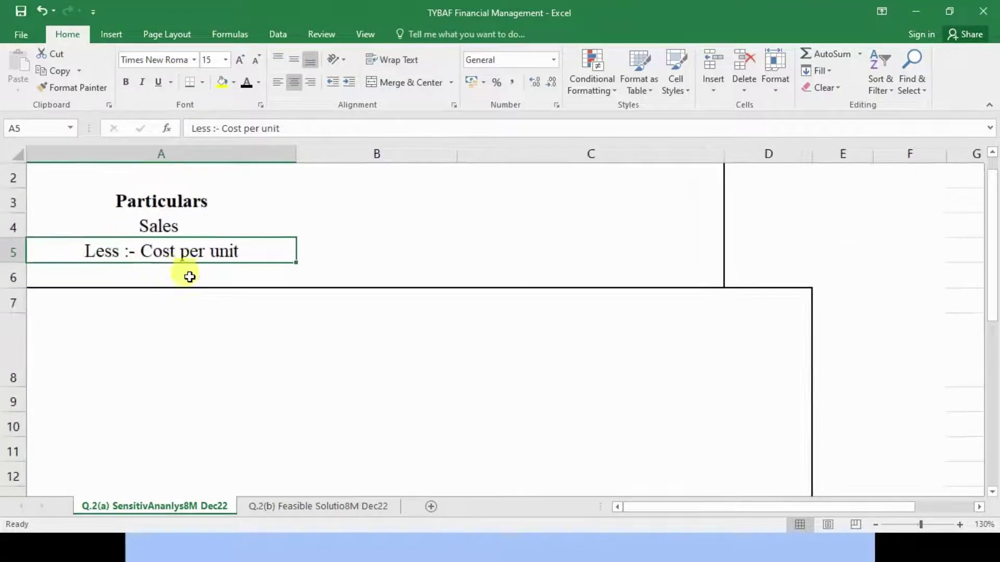
{"action": "left_click", "coordinate": [178, 308]}
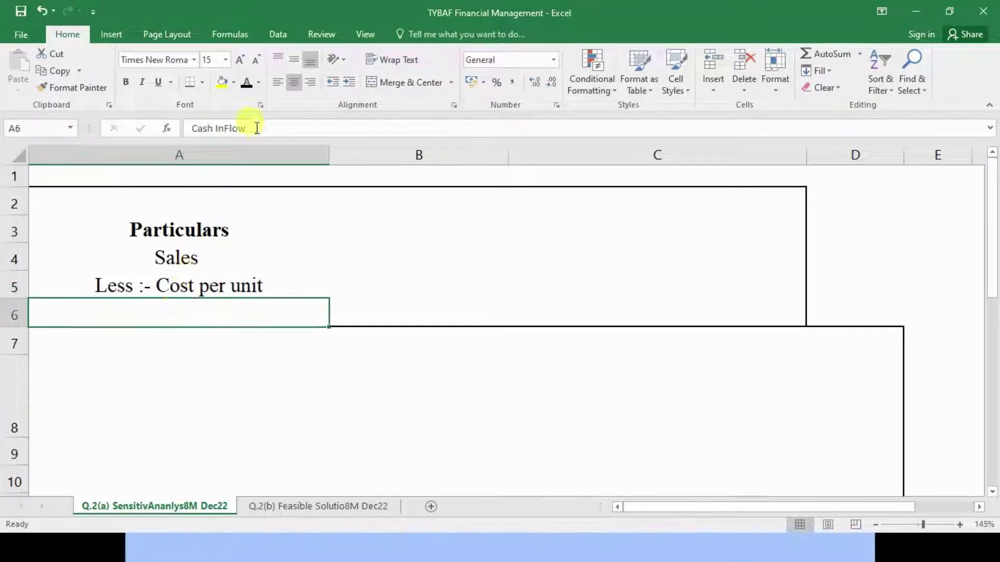
{"action": "left_click", "coordinate": [248, 84]}
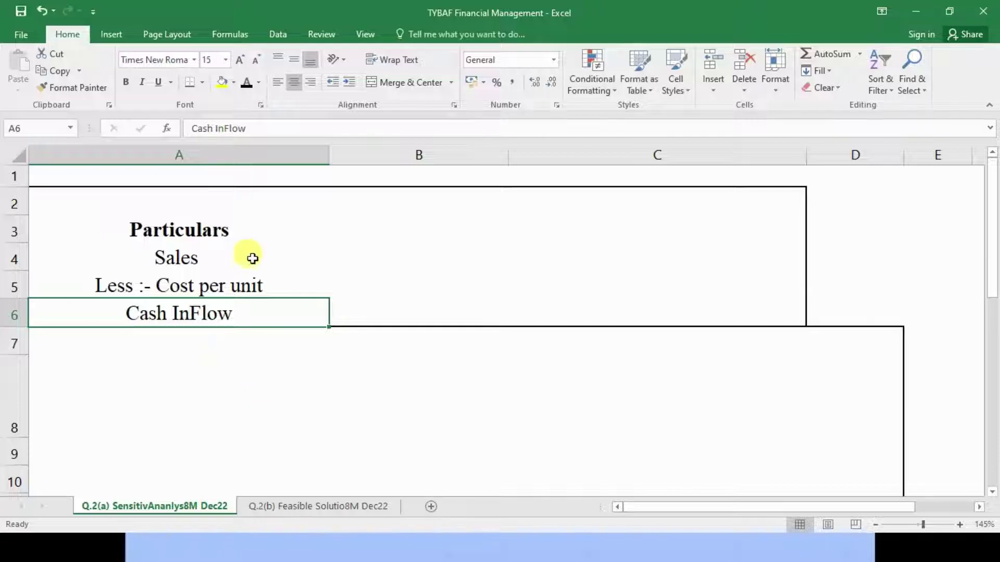
Step: Set the font color of the sales amount in B4 and the cost amount in B5 to black
{"action": "left_click", "coordinate": [291, 250]}
{"action": "left_click", "coordinate": [351, 245]}
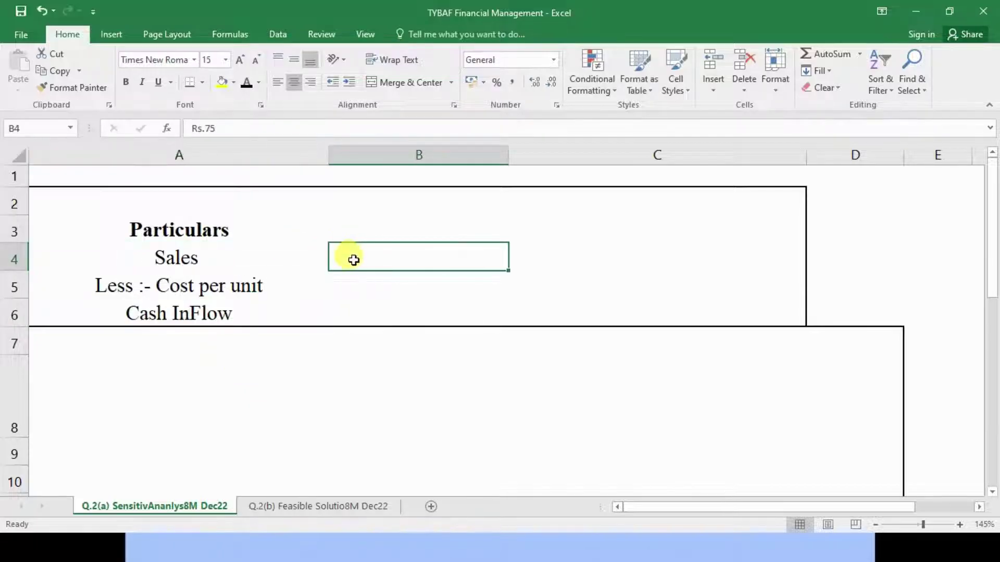
{"action": "left_click", "coordinate": [247, 83]}
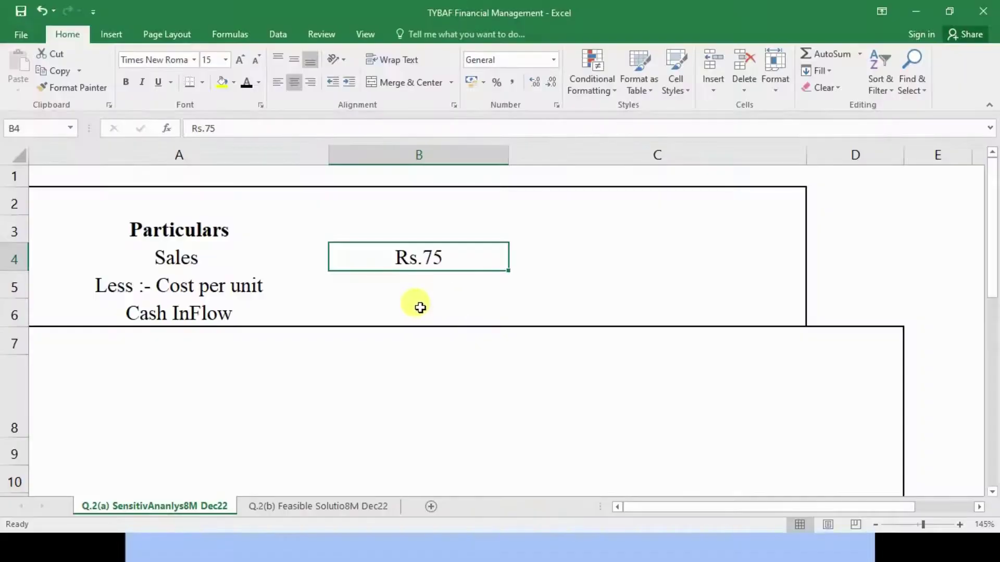
{"action": "left_click", "coordinate": [417, 283]}
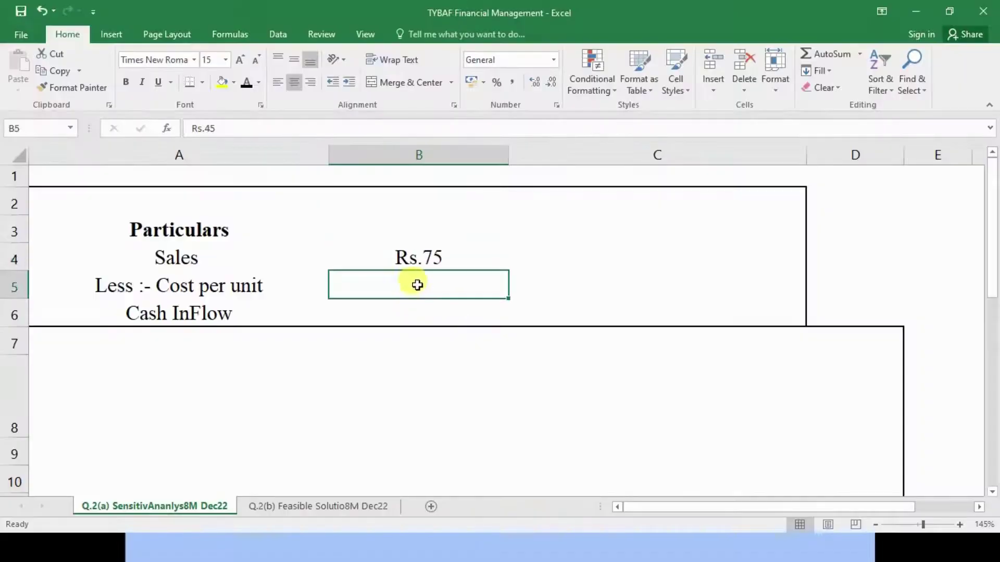
{"action": "left_click", "coordinate": [247, 84]}
Step: Try to calculate the per-unit cash inflow in B6 by subtracting the cost cell from the sales cell by reference
{"action": "left_click", "coordinate": [428, 311]}
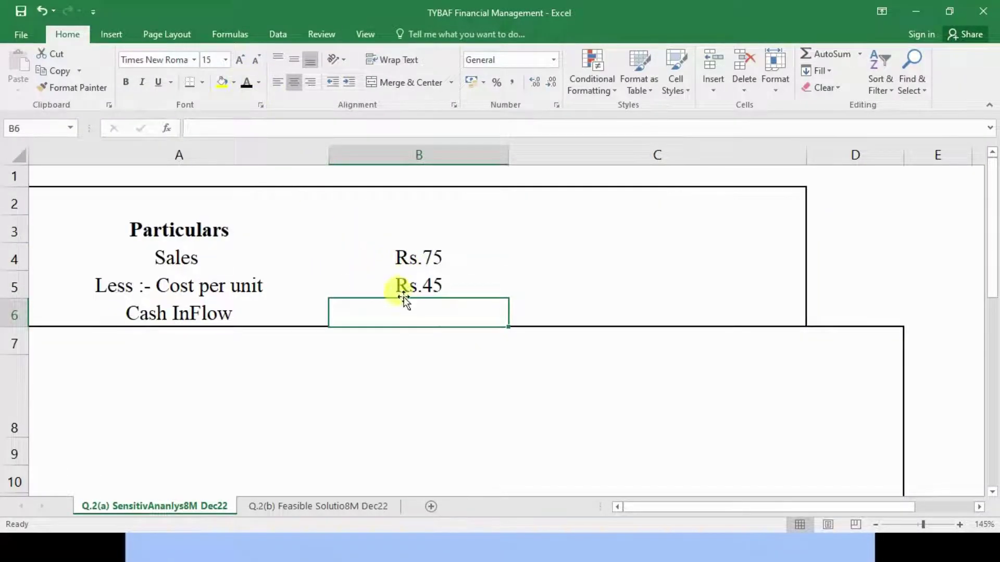
{"action": "type", "text": "+"}
{"action": "key", "text": "Up"}
{"action": "key", "text": "Up"}
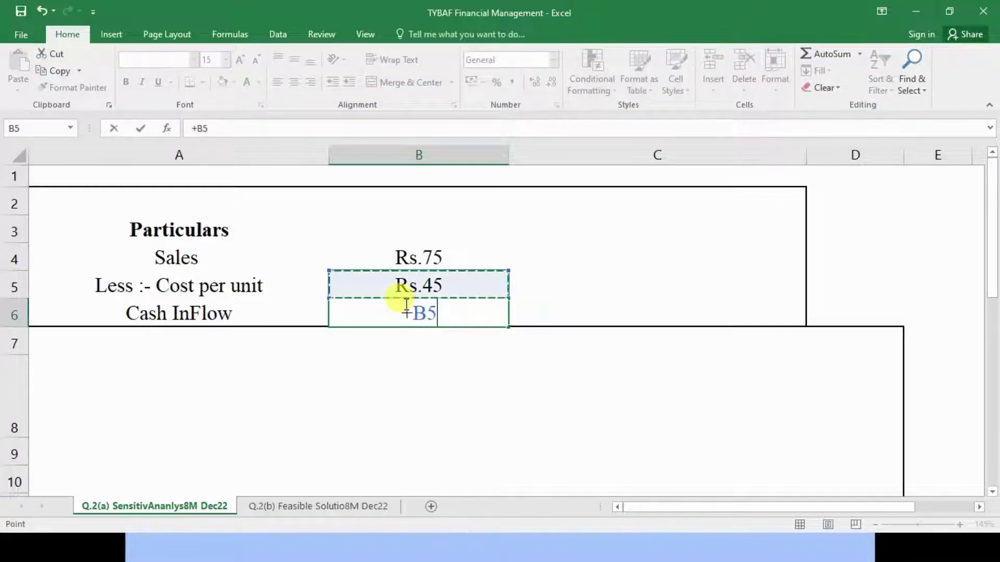
{"action": "type", "text": "-"}
{"action": "key", "text": "Up"}
{"action": "key", "text": "Return"}
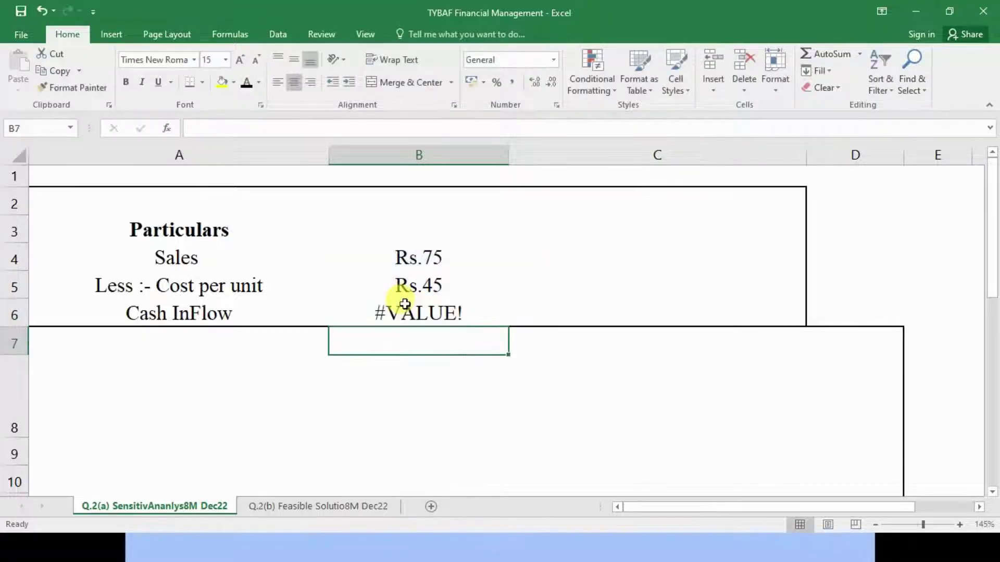
Step: Enter the calculation 75-45 in B6 as the per-unit cash inflow and select that cell
{"action": "left_click", "coordinate": [409, 314]}
{"action": "type", "text": "+"}
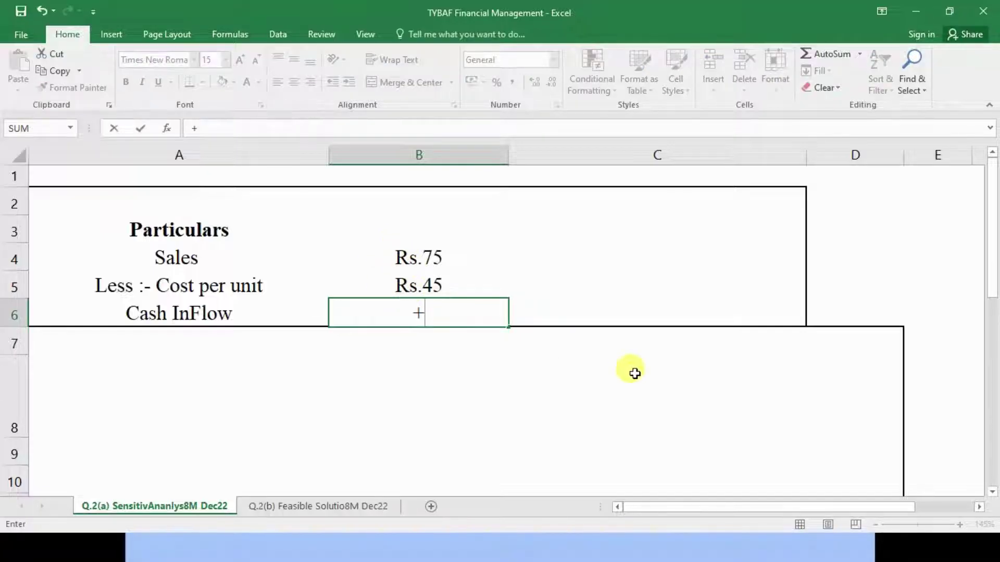
{"action": "type", "text": "75-45"}
{"action": "key", "text": "Return"}
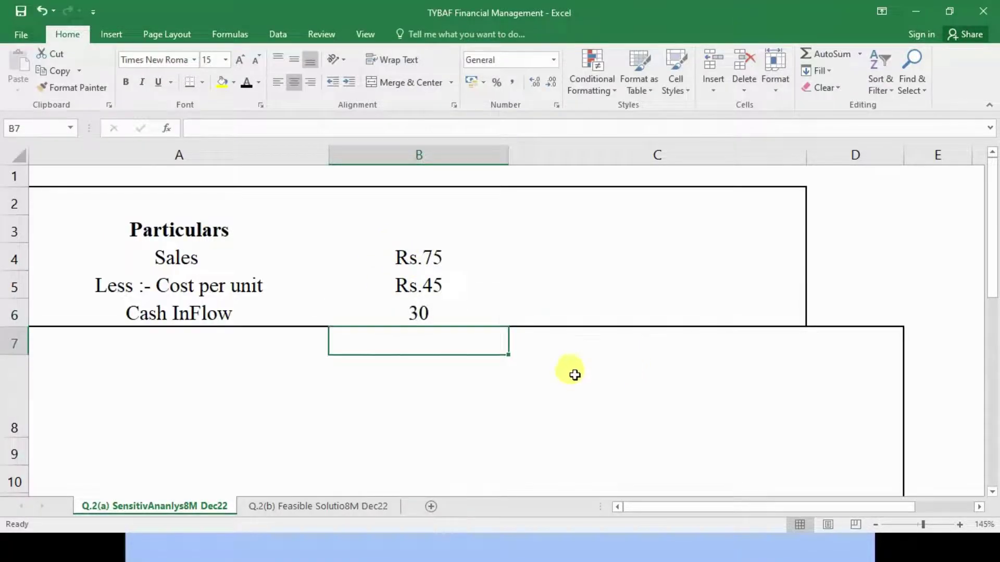
{"action": "left_click", "coordinate": [420, 311]}
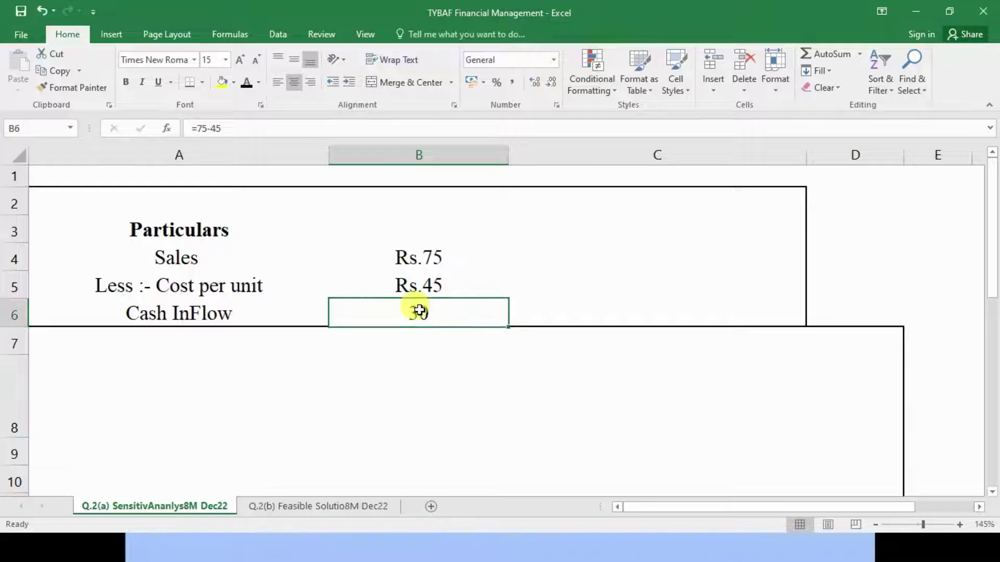
Step: Switch to the PowerPoint question slide, mark the annual units sold figure with the pen, and return to Excel
{"action": "key", "text": "alt+Tab"}
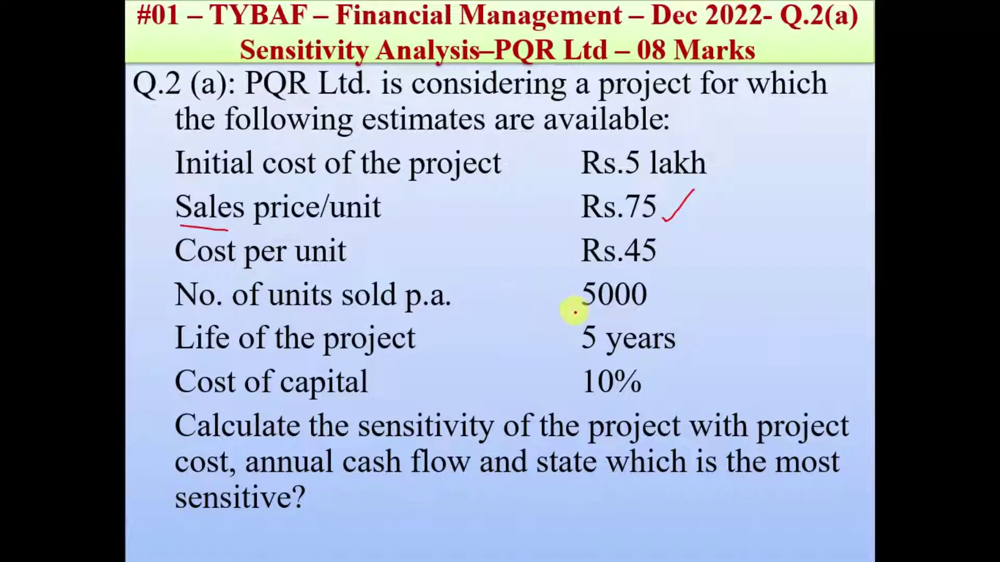
{"action": "mouse_move", "coordinate": [575, 312]}
{"action": "left_mouse_down"}
{"action": "mouse_move", "coordinate": [631, 305]}
{"action": "mouse_move", "coordinate": [602, 265]}
{"action": "left_mouse_up"}
{"action": "key", "text": "alt+Tab"}
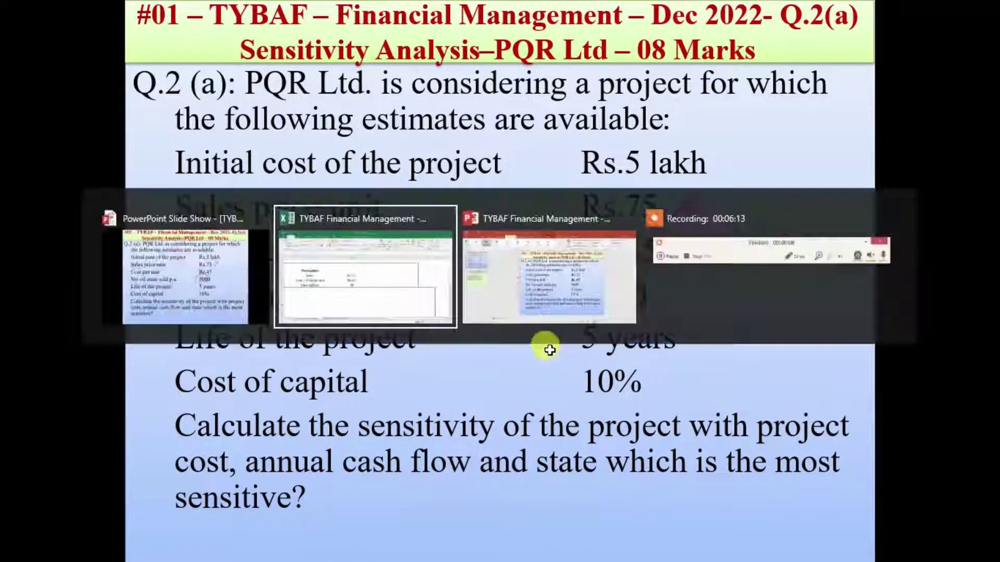
Step: Set the font color of the total cash inflow in C6, the heading in B3 and the units line in row 2 to black
{"action": "left_click", "coordinate": [534, 315]}
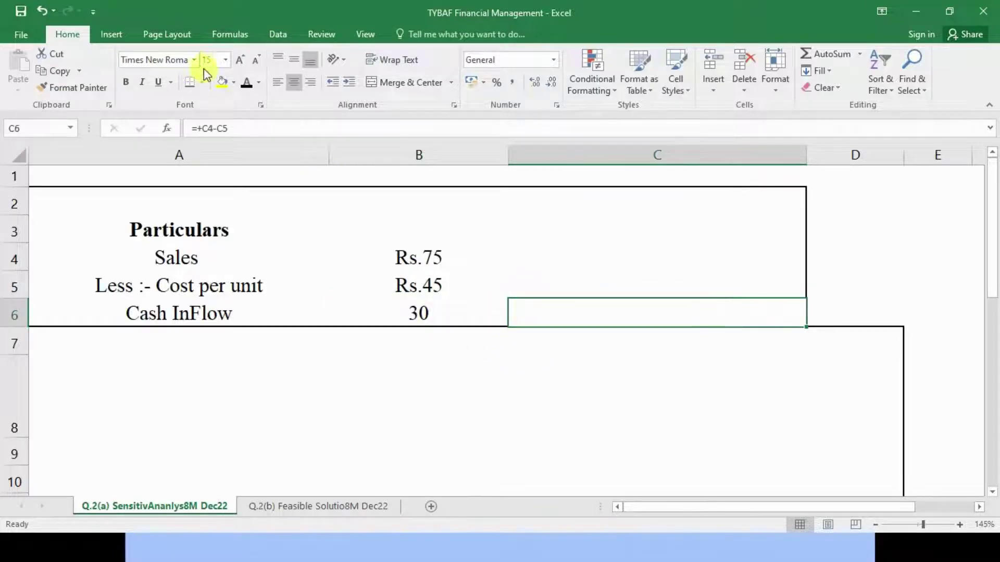
{"action": "left_click", "coordinate": [246, 83]}
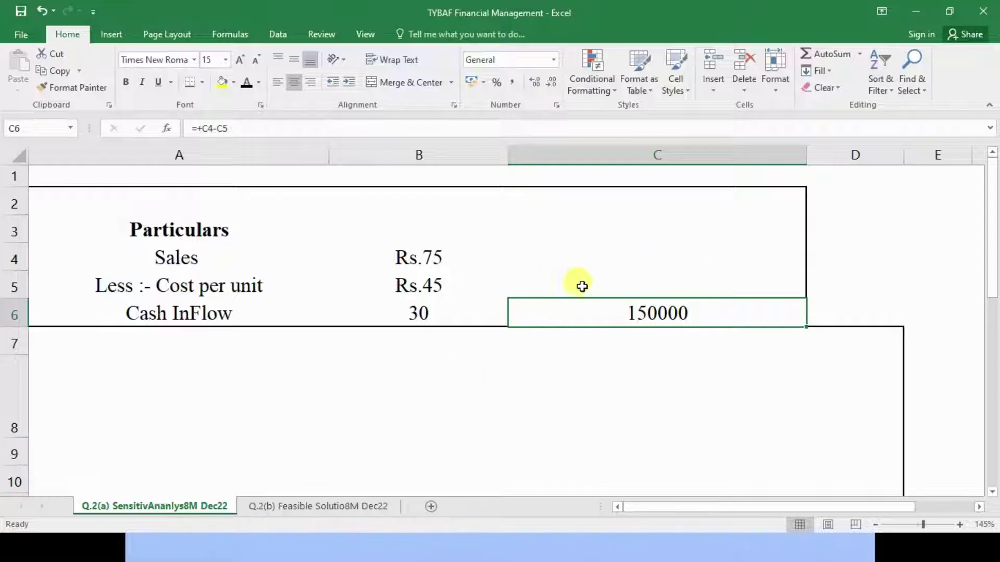
{"action": "left_click", "coordinate": [411, 218]}
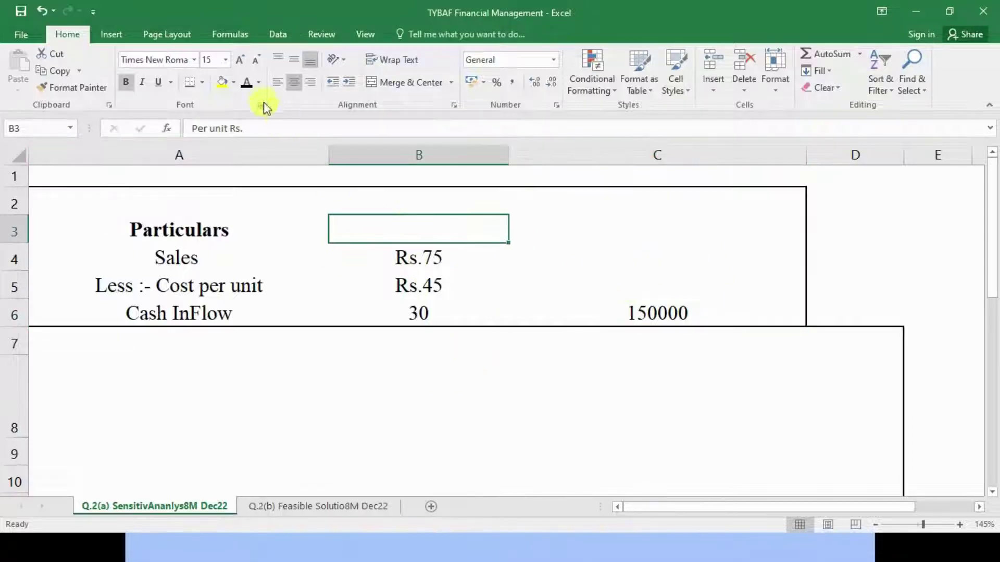
{"action": "left_click", "coordinate": [247, 86]}
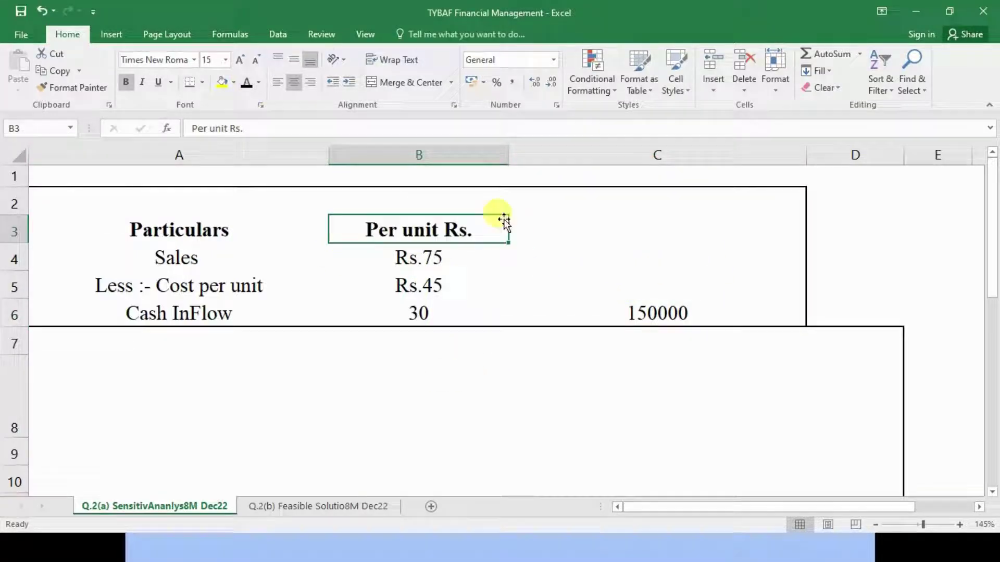
{"action": "left_click", "coordinate": [475, 192]}
{"action": "left_click", "coordinate": [250, 84]}
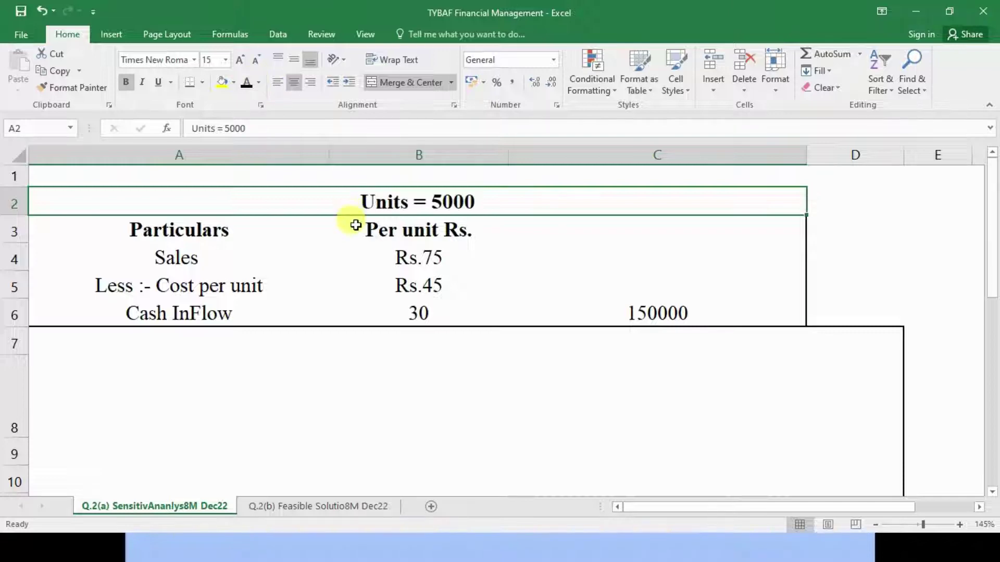
Step: Set the font color of the total sales amount in C4 to black and inspect the calculation behind it
{"action": "left_click", "coordinate": [408, 258]}
{"action": "left_click", "coordinate": [586, 244]}
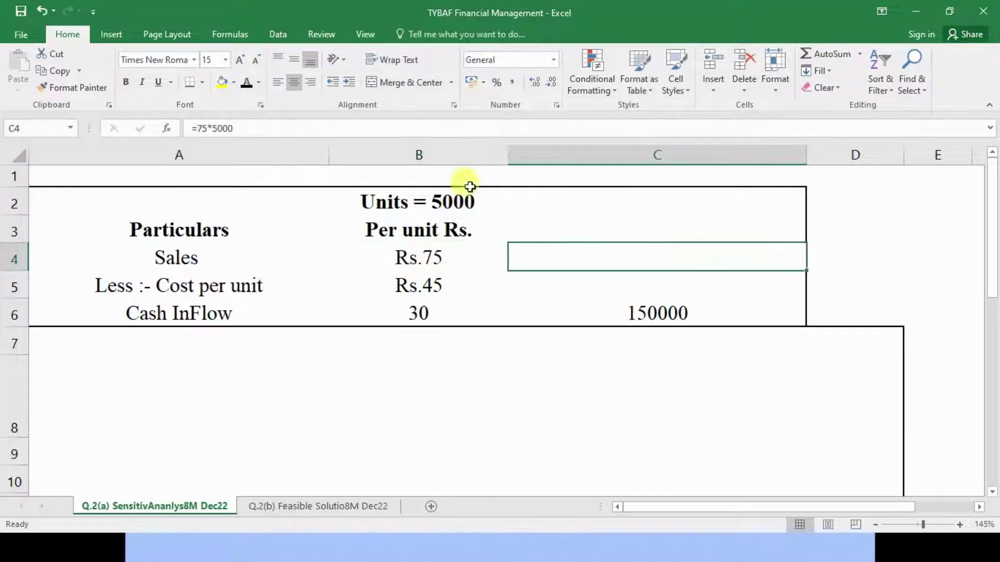
{"action": "left_click", "coordinate": [247, 83]}
{"action": "double_click", "coordinate": [615, 256]}
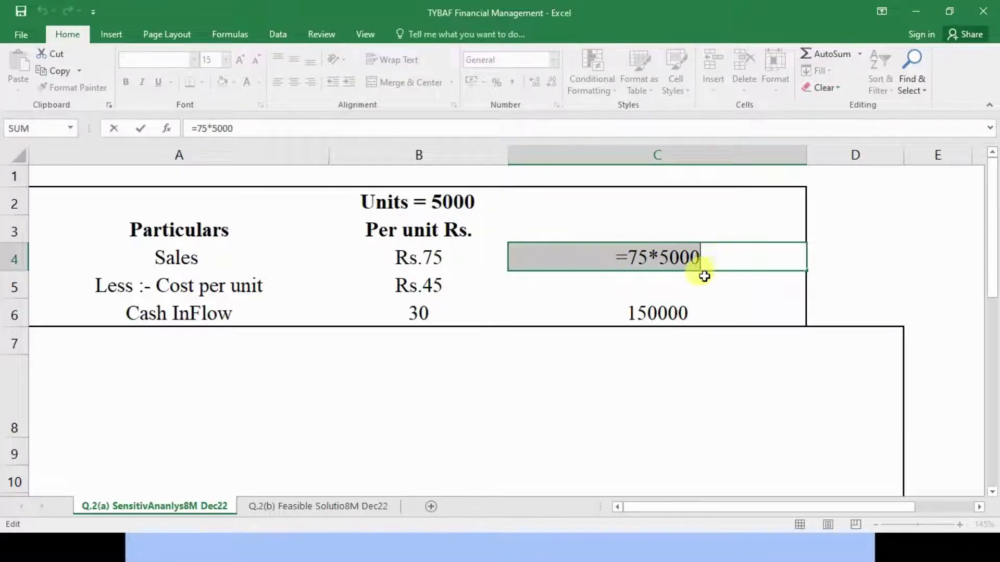
{"action": "key", "text": "Escape"}
Step: Set the font color of the total cost amount in C5 to black and inspect the calculation behind it
{"action": "left_click", "coordinate": [682, 281]}
{"action": "left_click", "coordinate": [249, 86]}
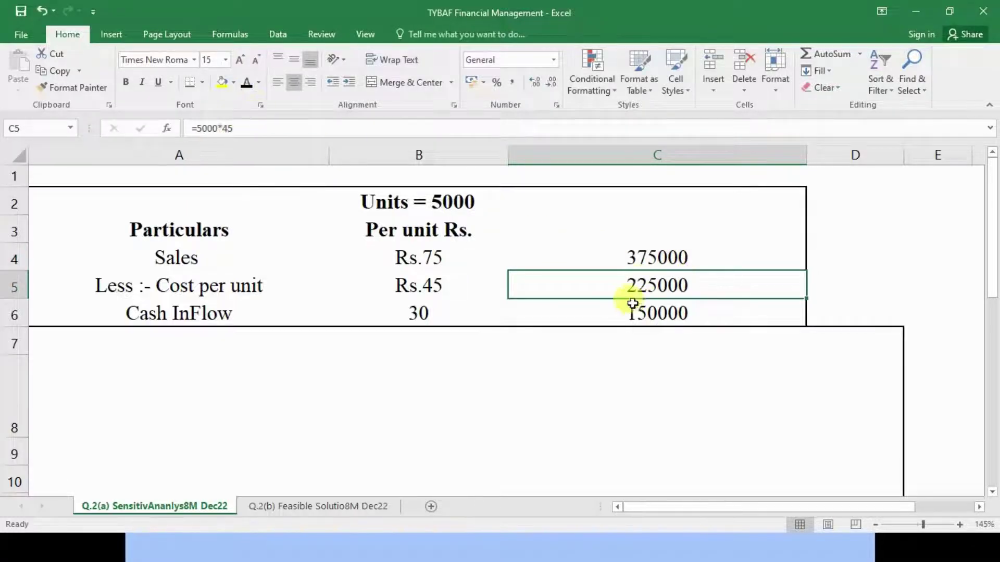
{"action": "double_click", "coordinate": [620, 284]}
{"action": "left_click_drag", "start_coordinate": [630, 286], "coordinate": [716, 287]}
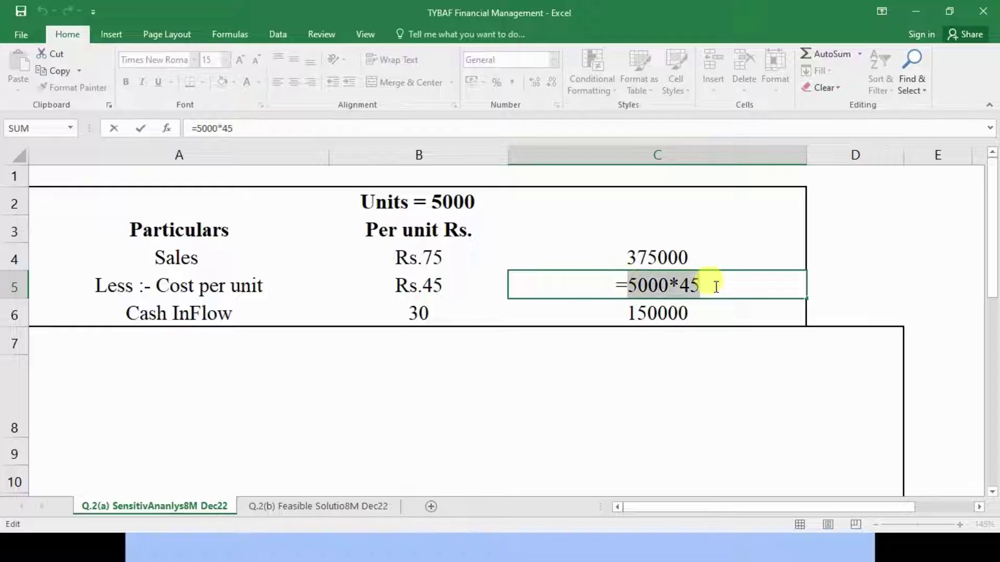
{"action": "key", "text": "Return"}
Step: Make the total cash inflow in C6 bold
{"action": "left_click_drag", "start_coordinate": [648, 257], "coordinate": [657, 291]}
{"action": "left_click", "coordinate": [654, 317]}
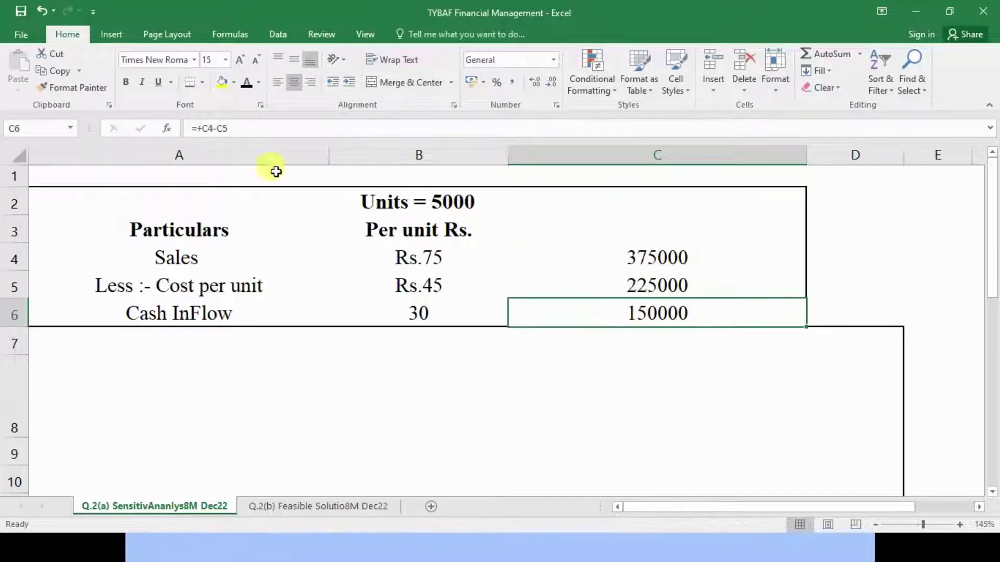
{"action": "left_click", "coordinate": [129, 84]}
Step: Switch to the PowerPoint question slide, outline "sold p.a." and circle "5 years" with the pen, and return to Excel
{"action": "key", "text": "alt+Tab"}
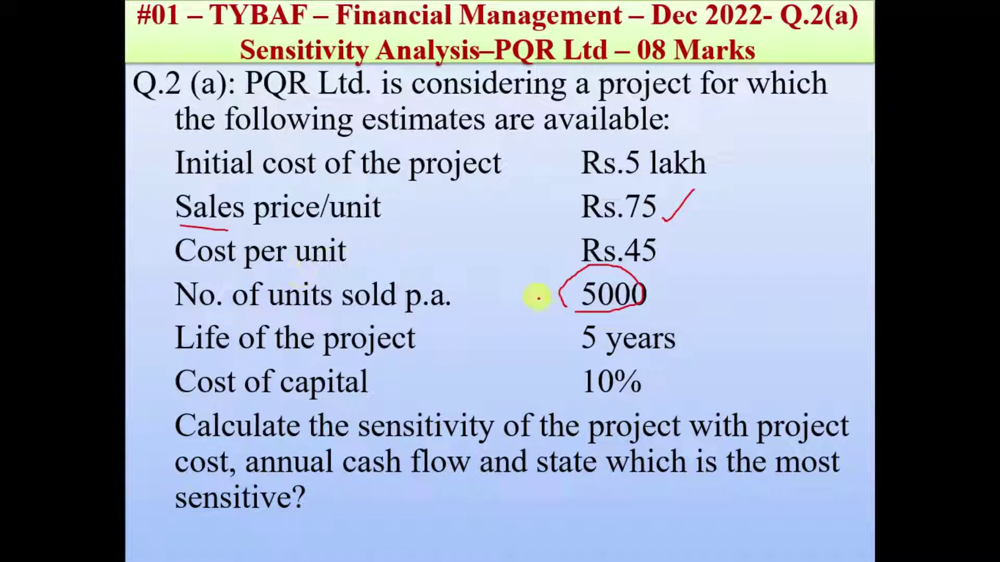
{"action": "left_click_drag", "start_coordinate": [363, 316], "coordinate": [471, 319]}
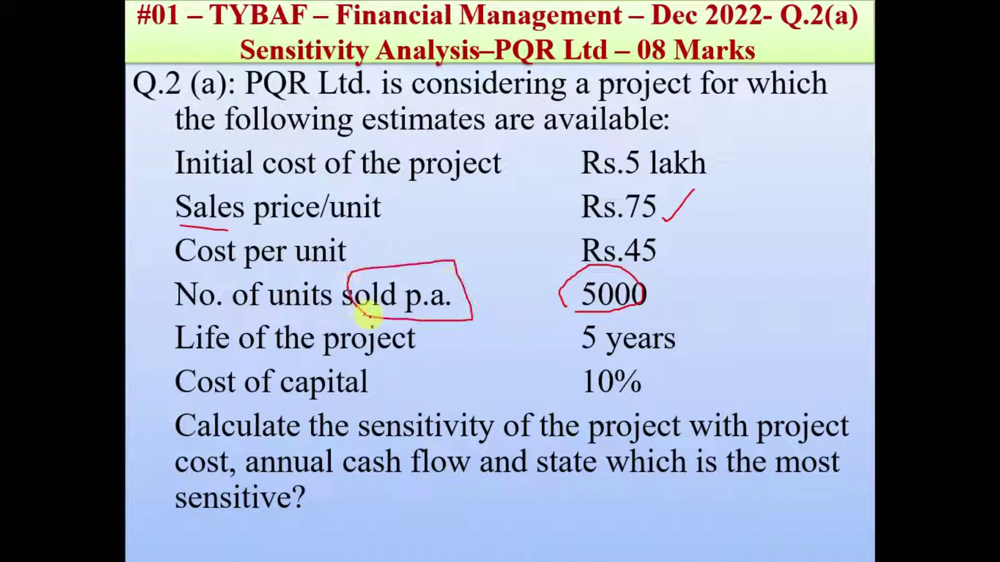
{"action": "mouse_move", "coordinate": [583, 348]}
{"action": "left_mouse_down"}
{"action": "mouse_move", "coordinate": [645, 353]}
{"action": "mouse_move", "coordinate": [656, 319]}
{"action": "mouse_move", "coordinate": [580, 342]}
{"action": "left_mouse_up"}
{"action": "key", "text": "alt+Tab"}
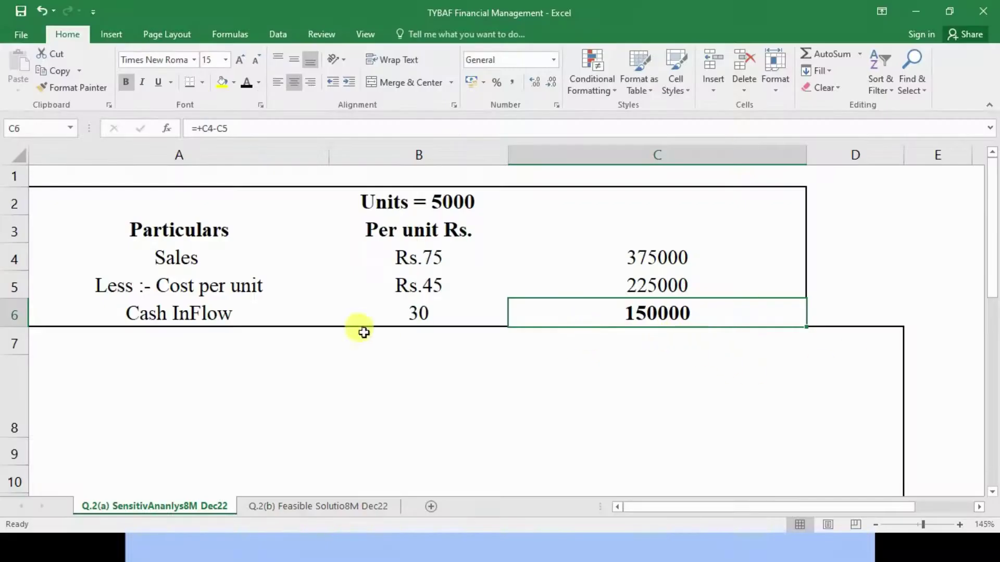
Step: Extend the cash inflow label in A6 to read "Cash InFlow per year"
{"action": "left_click", "coordinate": [257, 314]}
{"action": "double_click", "coordinate": [259, 314]}
{"action": "type", "text": "per "}
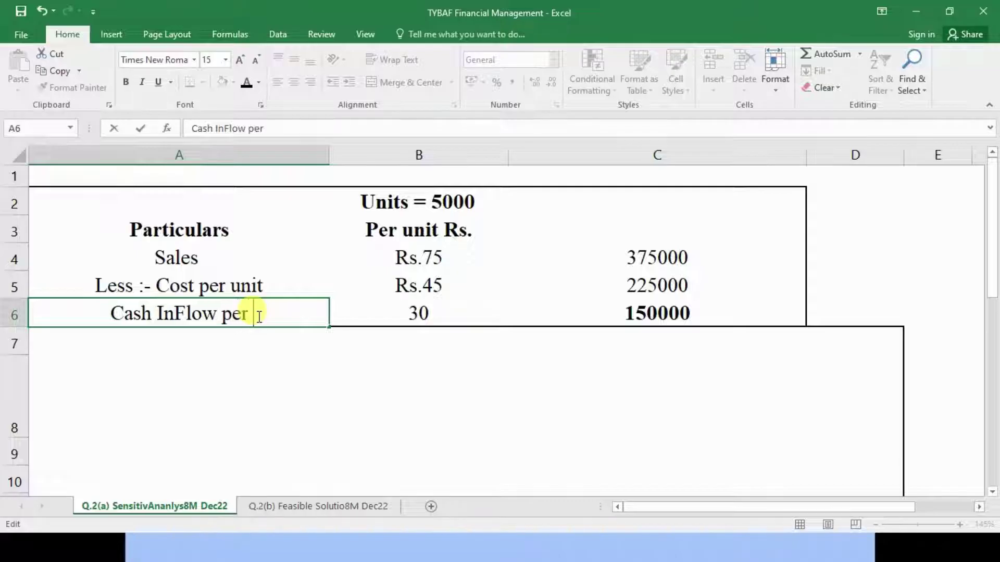
{"action": "type", "text": "year"}
{"action": "key", "text": "Return"}
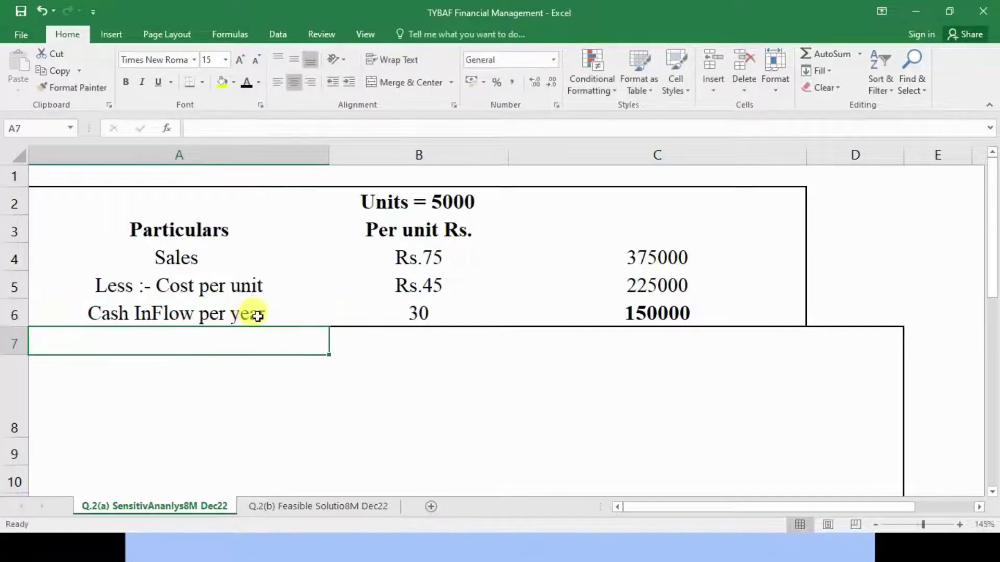
Step: Set the font color of the Year heading in A8 to black
{"action": "left_click", "coordinate": [645, 313]}
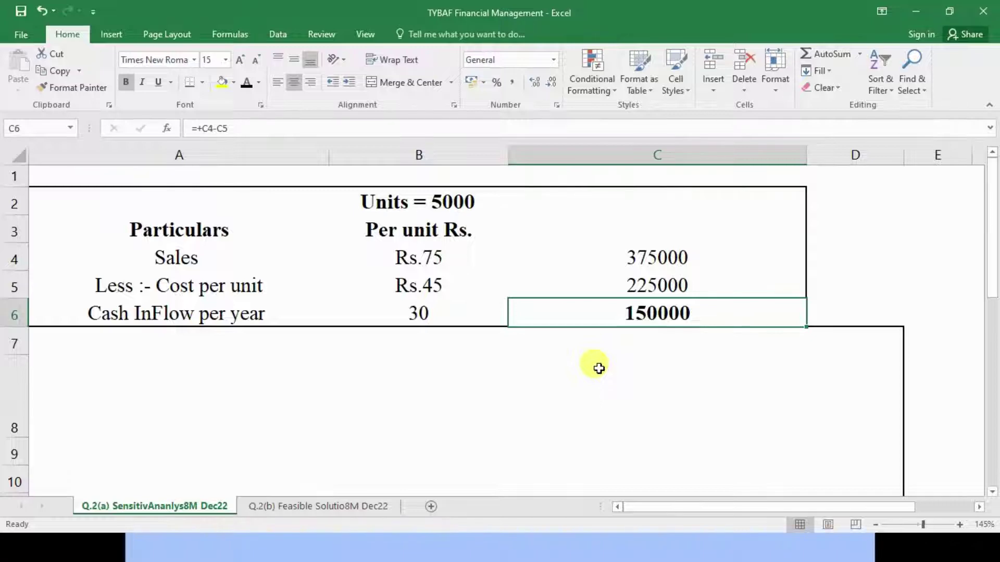
{"action": "left_click", "coordinate": [247, 359]}
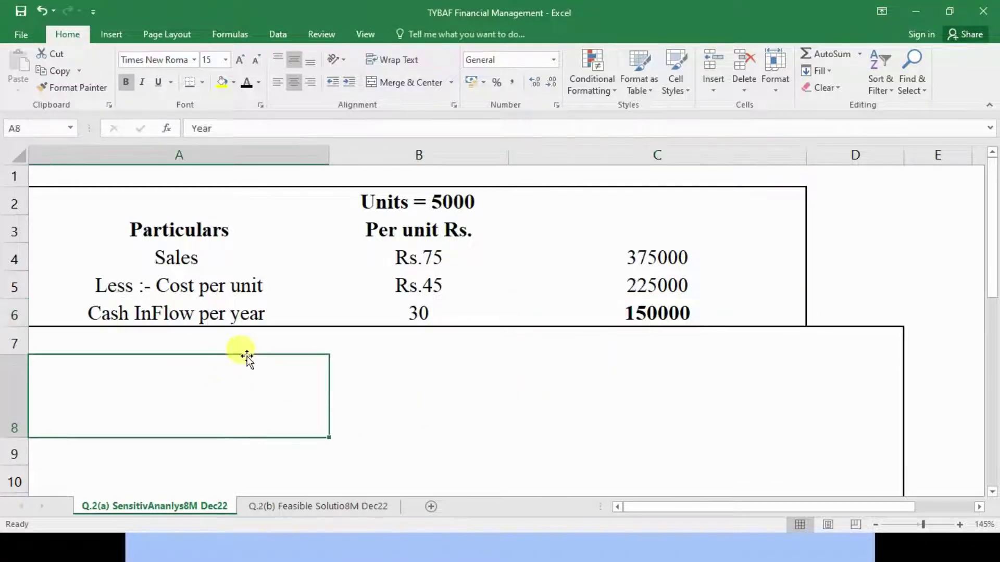
{"action": "left_click", "coordinate": [353, 370]}
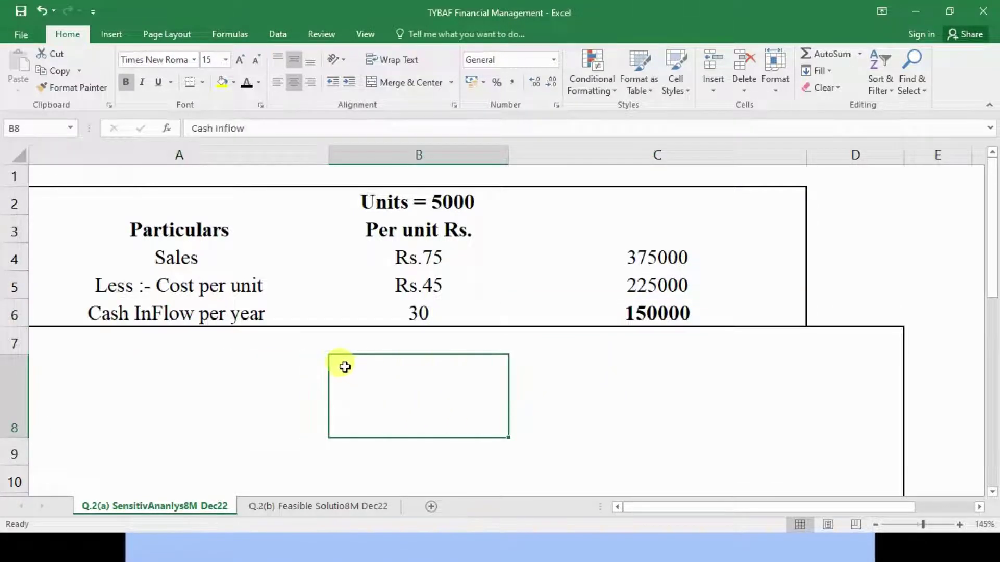
{"action": "left_click", "coordinate": [206, 405]}
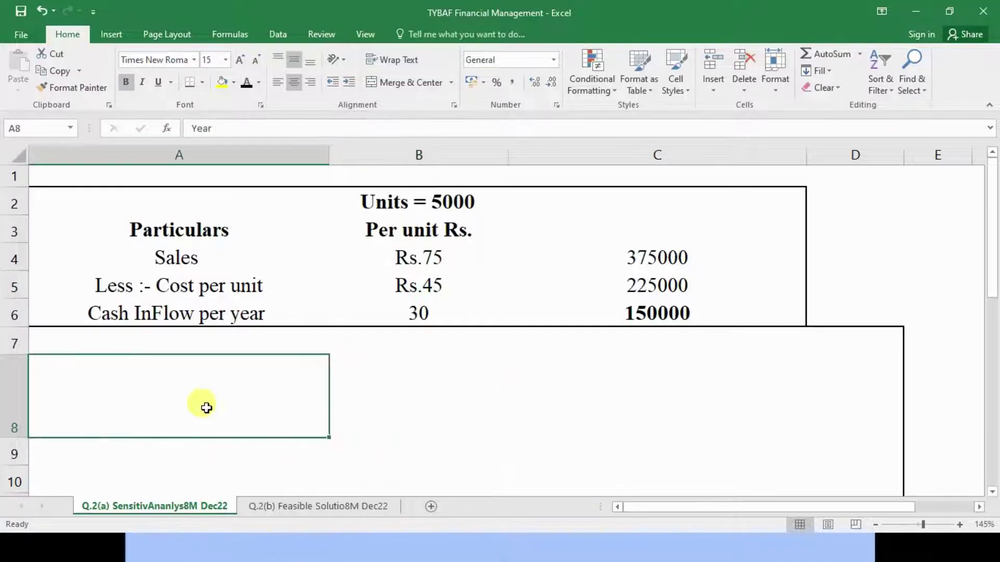
{"action": "left_click", "coordinate": [254, 88]}
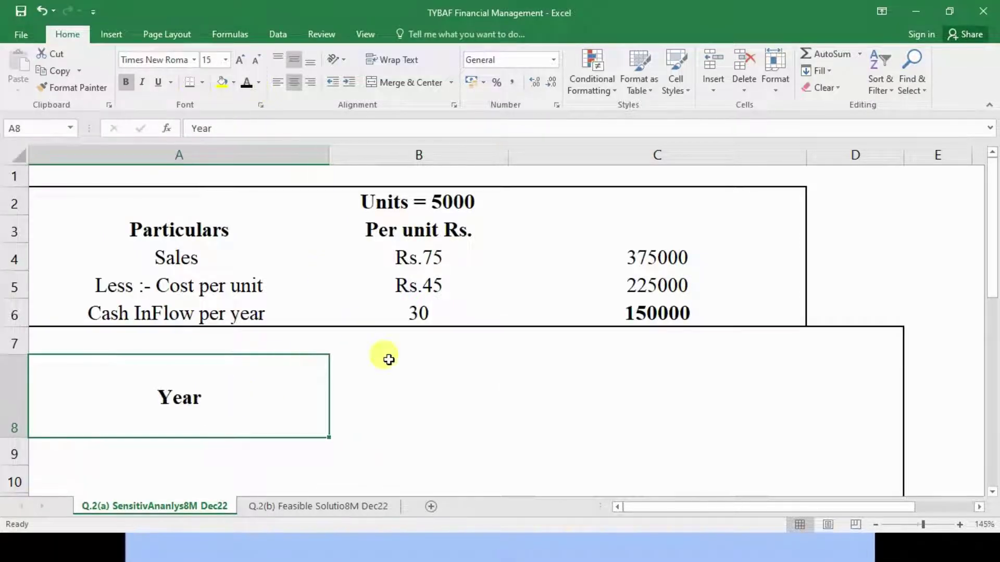
Step: Set the font color of the year numbers in A9:A13 to black
{"action": "scroll", "coordinate": [387, 358], "scroll_direction": "down", "scroll_amount": 2}
{"action": "scroll", "coordinate": [386, 357], "scroll_direction": "up", "scroll_amount": 2}
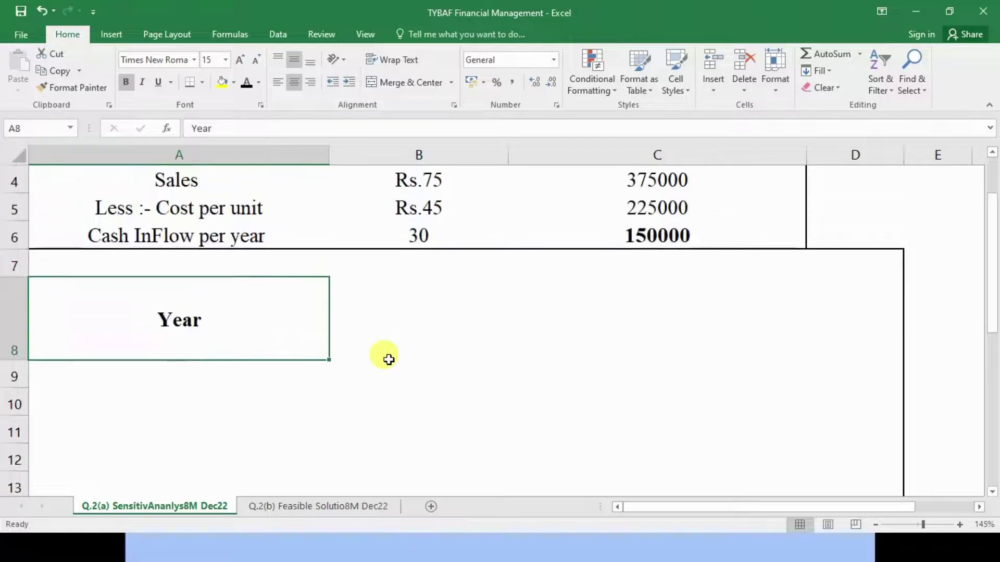
{"action": "left_click", "coordinate": [164, 375]}
{"action": "left_click_drag", "start_coordinate": [164, 375], "coordinate": [163, 479]}
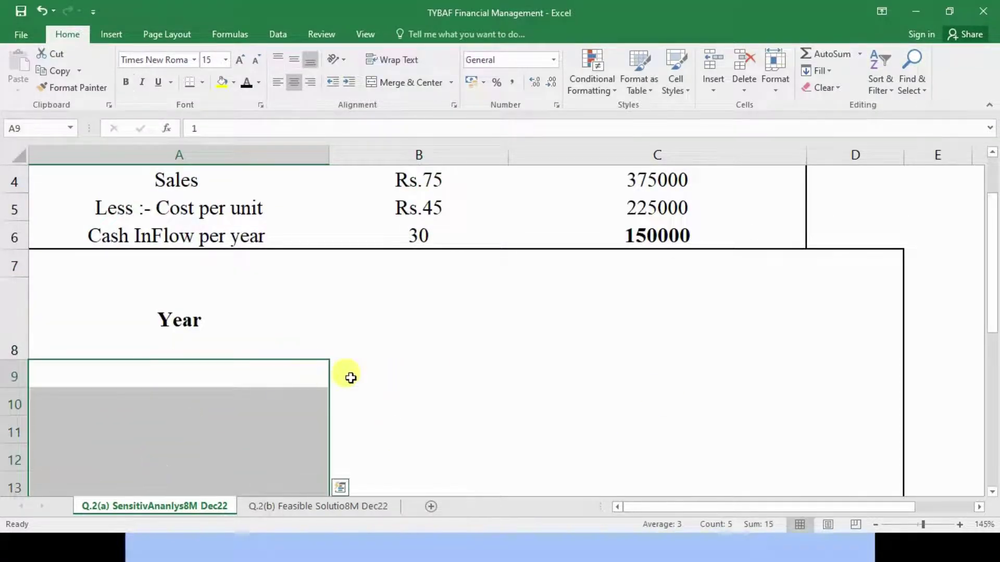
{"action": "scroll", "coordinate": [351, 375], "scroll_direction": "up", "scroll_amount": 1}
{"action": "scroll", "coordinate": [351, 377], "scroll_direction": "down", "scroll_amount": 3}
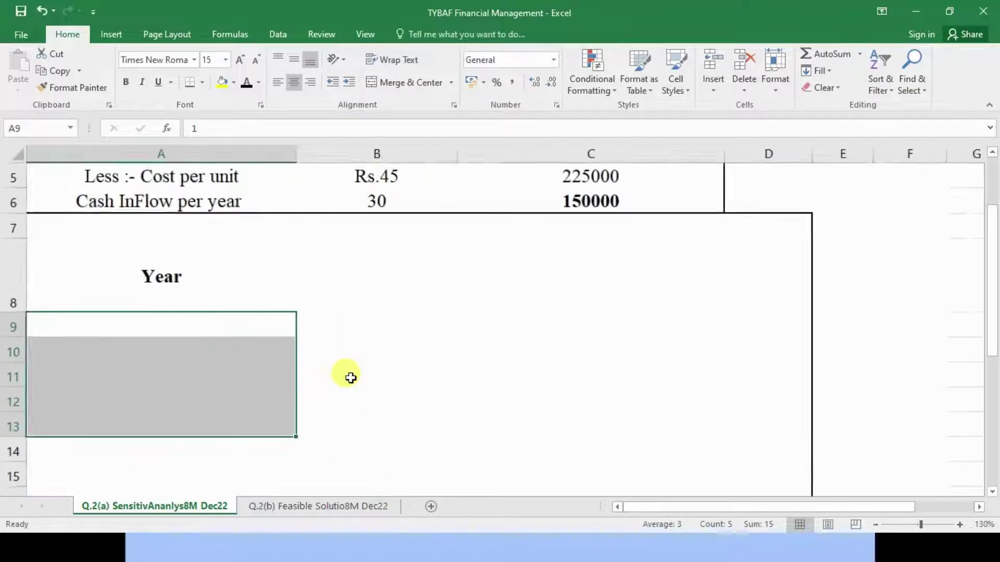
{"action": "left_click", "coordinate": [144, 336]}
{"action": "left_click_drag", "start_coordinate": [153, 355], "coordinate": [150, 419]}
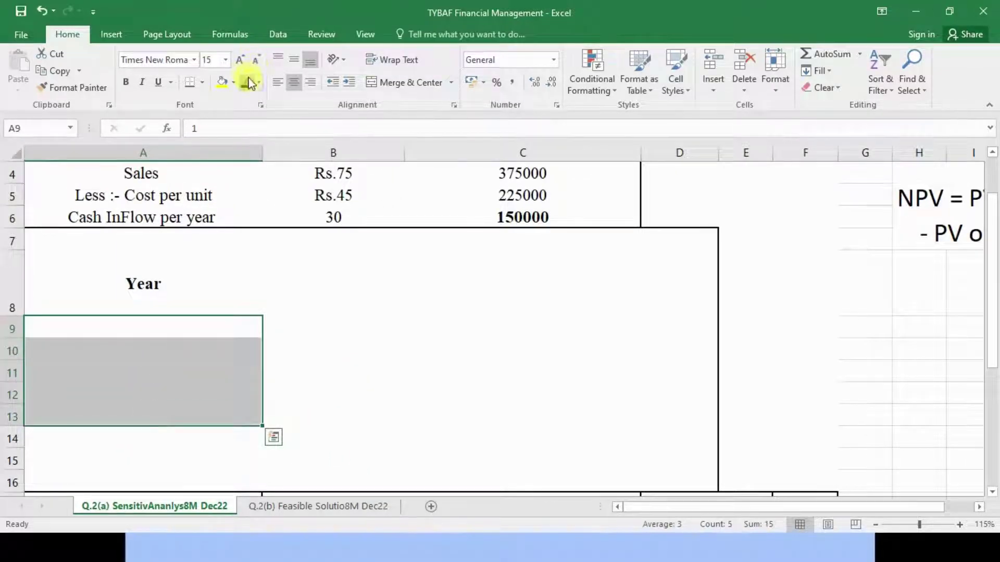
Step: Set the font color of the Cash Inflow heading in B8 and the yearly amounts in B9:B13 to black
{"action": "left_click", "coordinate": [315, 290]}
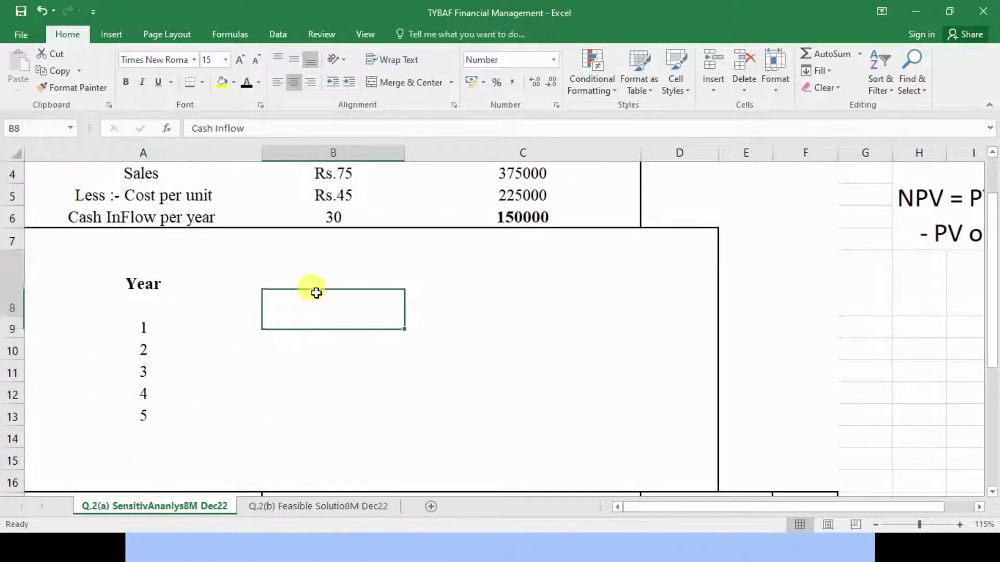
{"action": "left_click", "coordinate": [247, 82]}
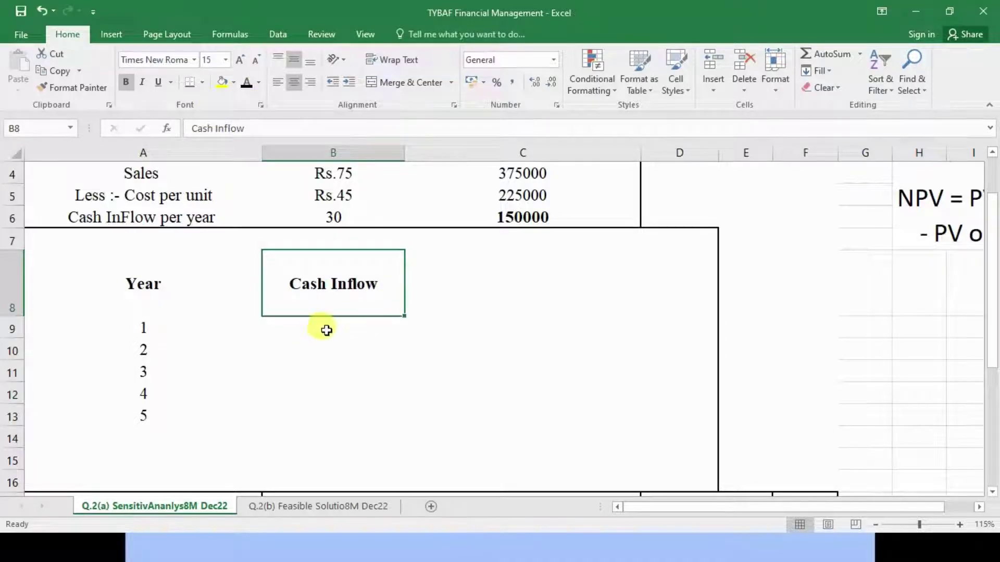
{"action": "left_click_drag", "start_coordinate": [328, 328], "coordinate": [321, 417]}
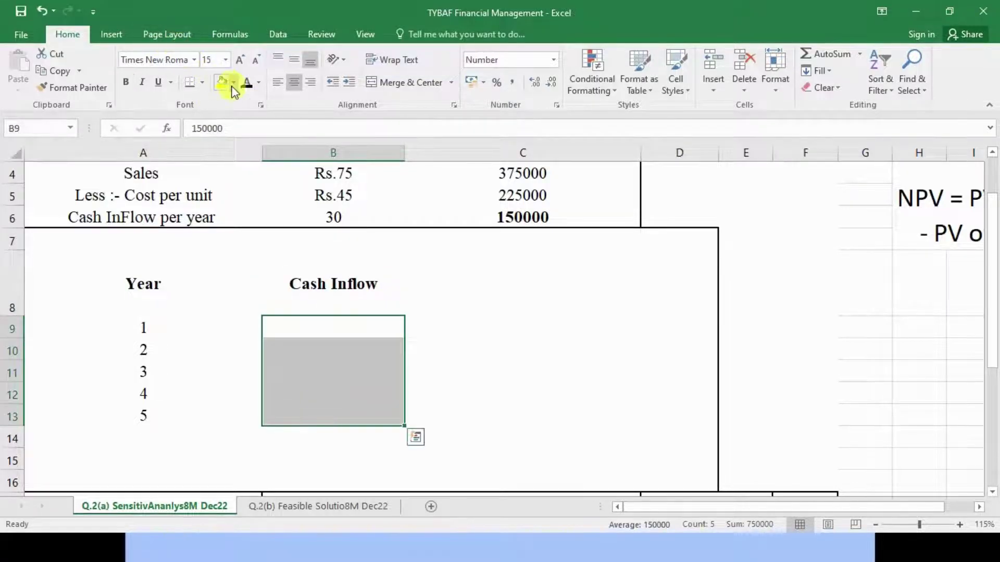
{"action": "left_click", "coordinate": [247, 82]}
Step: Examine the cash inflow amount for each year in B9:B13, cell by cell
{"action": "left_click_drag", "start_coordinate": [156, 329], "coordinate": [308, 408]}
{"action": "left_click", "coordinate": [351, 330]}
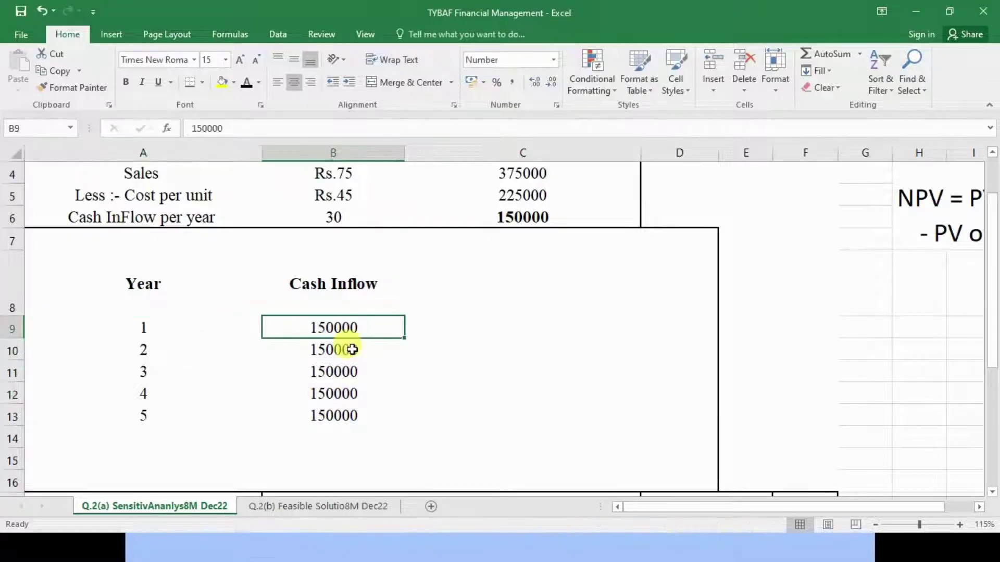
{"action": "left_click", "coordinate": [352, 349]}
{"action": "left_click", "coordinate": [339, 371]}
{"action": "left_click", "coordinate": [324, 394]}
{"action": "left_click", "coordinate": [336, 414]}
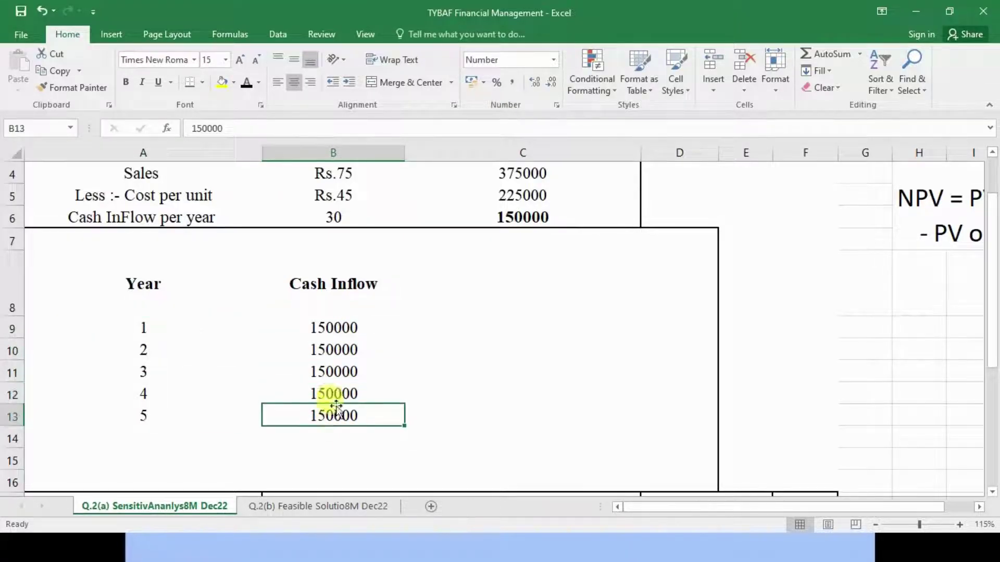
{"action": "left_click", "coordinate": [339, 330]}
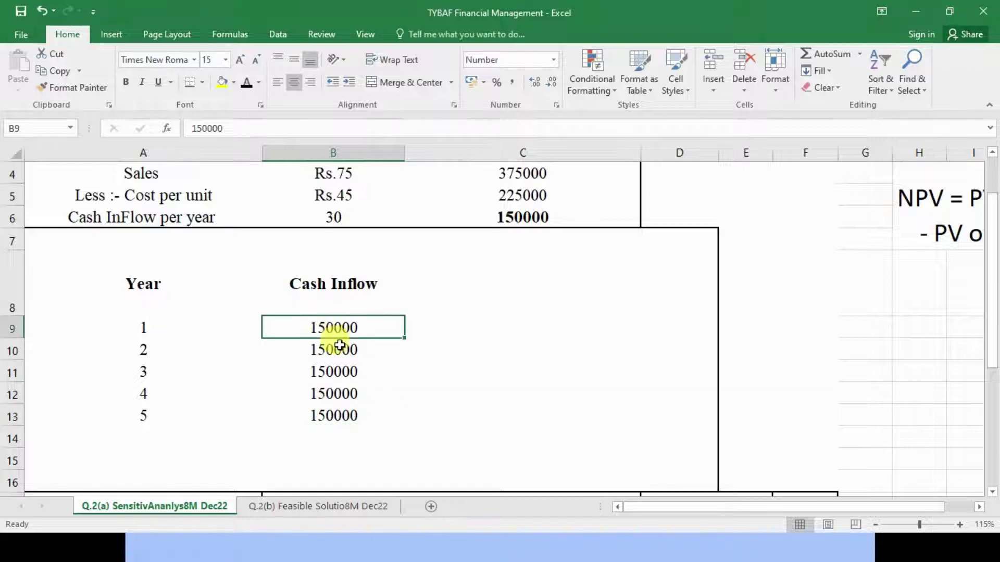
{"action": "left_click", "coordinate": [332, 417]}
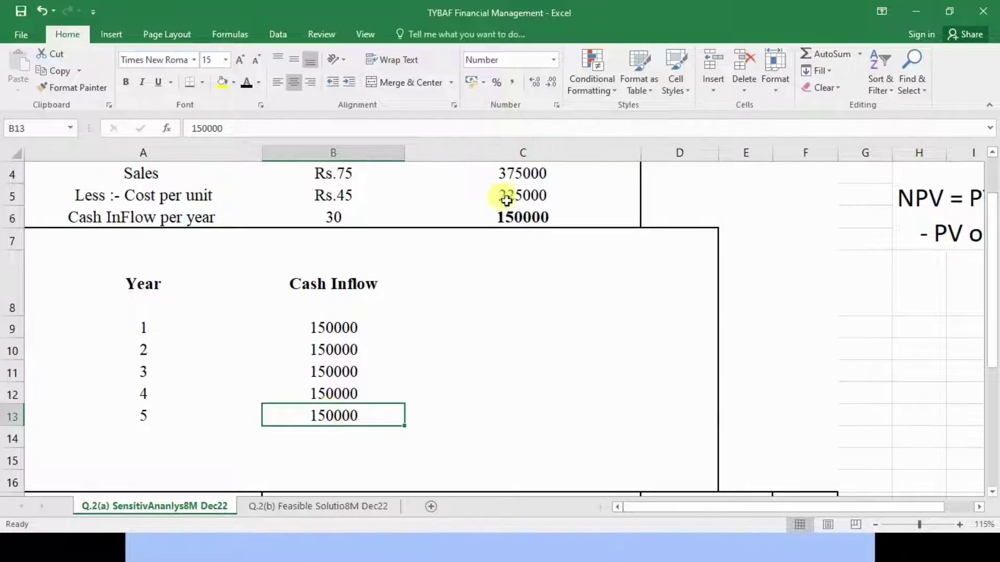
Step: Set the font color of the PV factor heading in C8 to black
{"action": "left_click", "coordinate": [443, 287]}
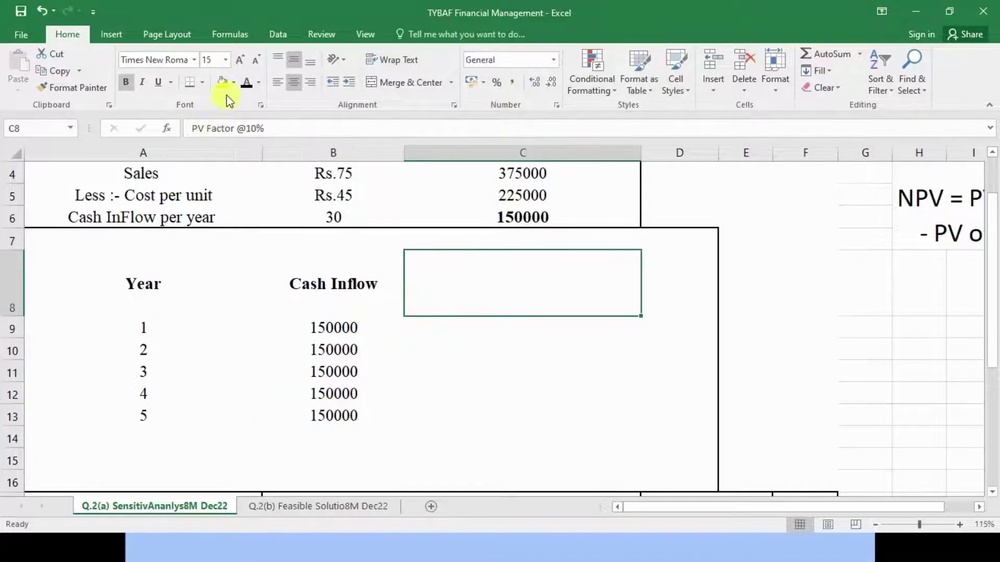
{"action": "left_click", "coordinate": [248, 86]}
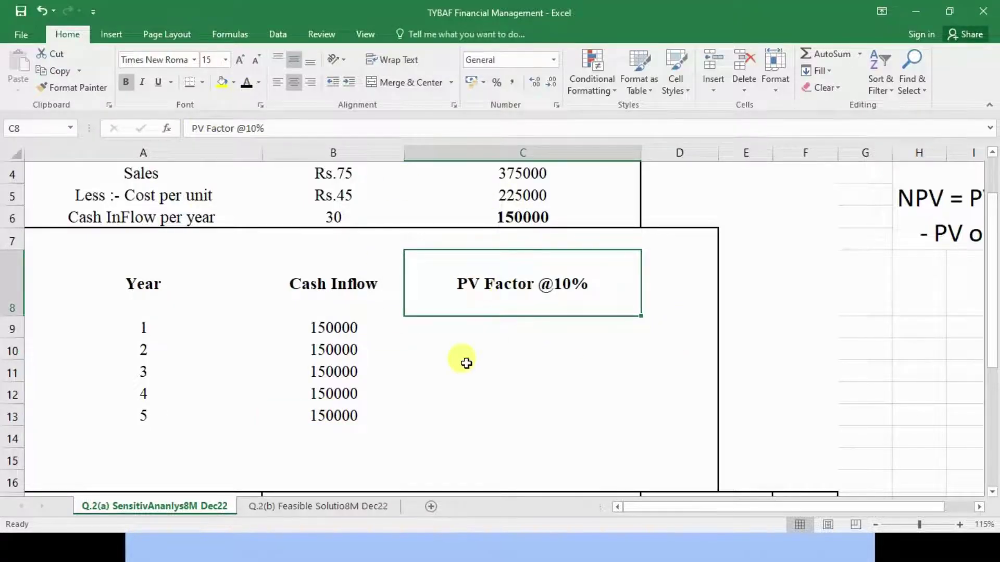
{"action": "left_click_drag", "start_coordinate": [599, 283], "coordinate": [540, 284]}
Step: Switch to the PowerPoint question slide, outline "Cost of capital", and tick and underline its 10% figure with the pen
{"action": "key", "text": "alt+Tab"}
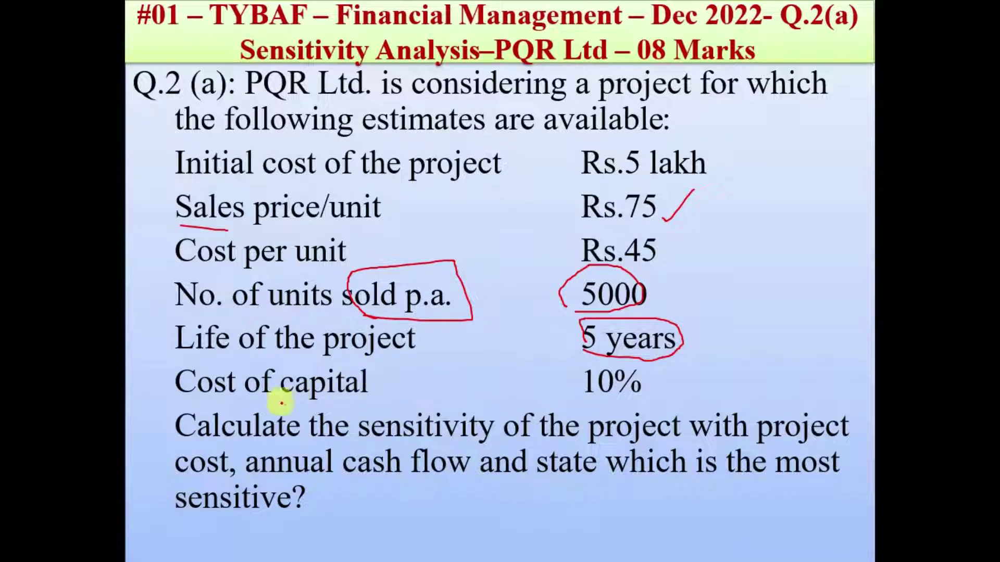
{"action": "mouse_move", "coordinate": [282, 388]}
{"action": "left_mouse_down"}
{"action": "mouse_move", "coordinate": [370, 404]}
{"action": "mouse_move", "coordinate": [380, 368]}
{"action": "mouse_move", "coordinate": [169, 364]}
{"action": "mouse_move", "coordinate": [185, 392]}
{"action": "mouse_move", "coordinate": [286, 404]}
{"action": "left_mouse_up"}
{"action": "mouse_move", "coordinate": [520, 387]}
{"action": "left_mouse_down"}
{"action": "mouse_move", "coordinate": [544, 380]}
{"action": "mouse_move", "coordinate": [666, 404]}
{"action": "left_mouse_up"}
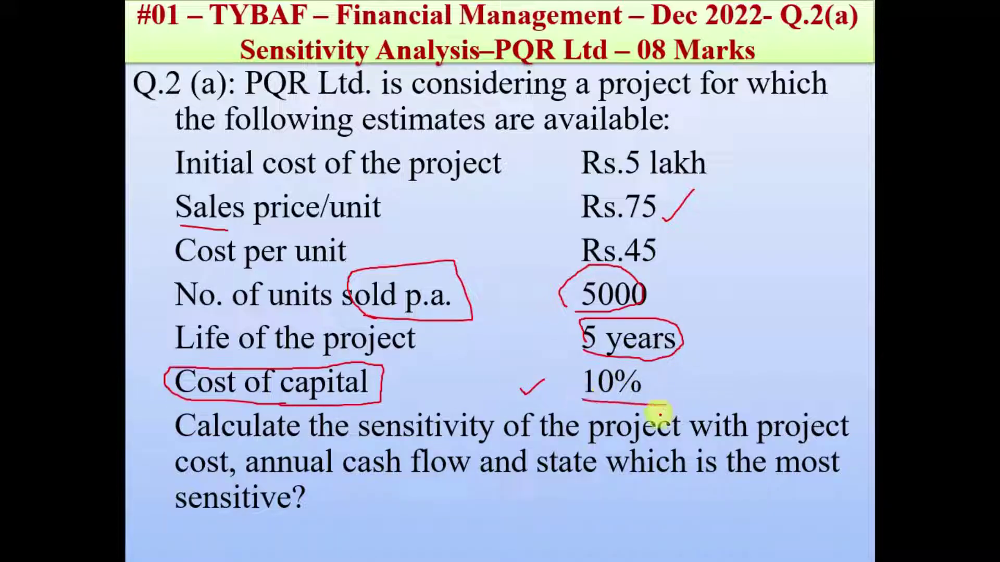
Step: Switch back to the Excel worksheet, set the font color of the year 1 PV factor in C9 to black, and inspect its formula
{"action": "key", "text": "alt+Tab"}
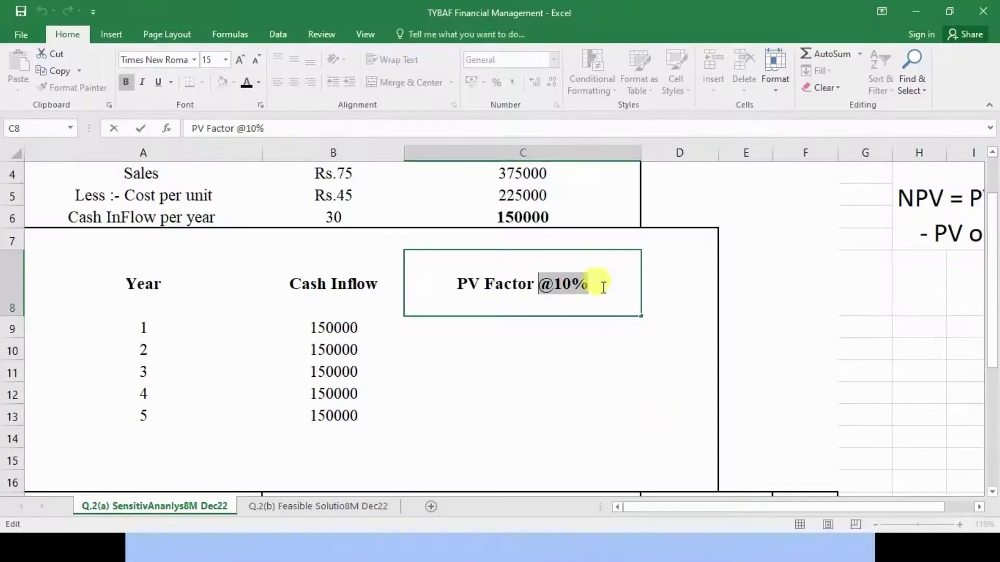
{"action": "left_click", "coordinate": [502, 319]}
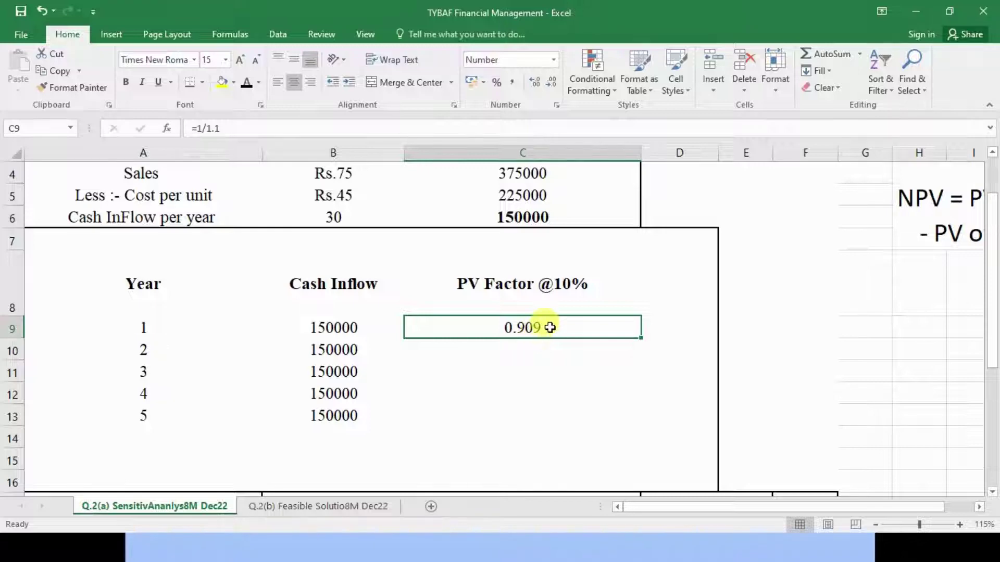
{"action": "double_click", "coordinate": [511, 327]}
{"action": "left_click_drag", "start_coordinate": [511, 327], "coordinate": [548, 328]}
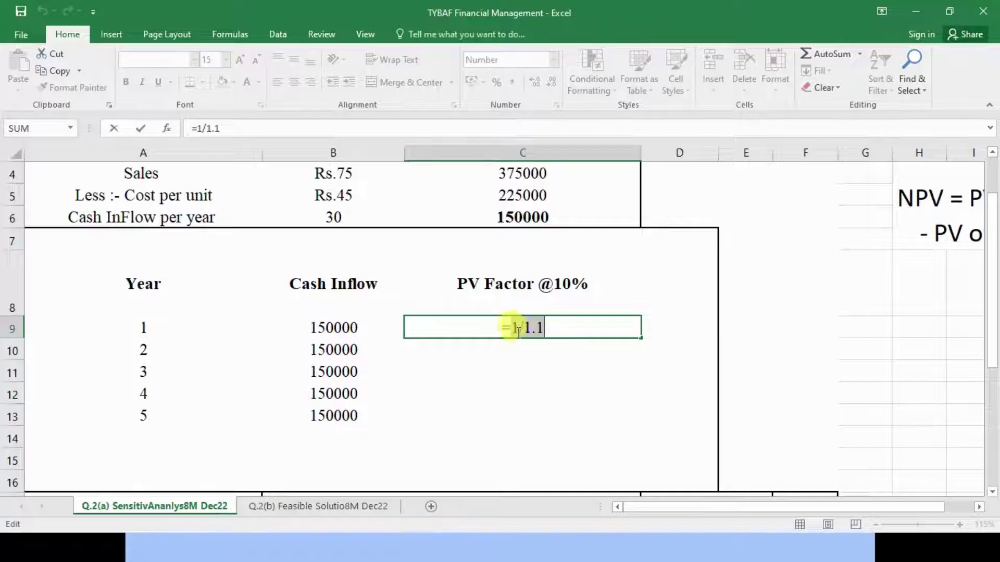
{"action": "left_click_drag", "start_coordinate": [510, 328], "coordinate": [557, 338]}
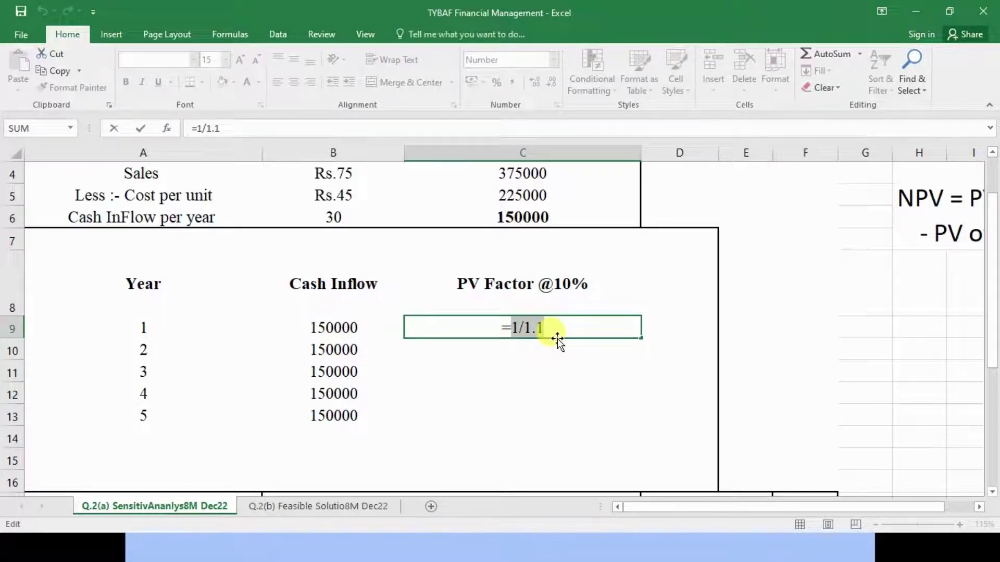
{"action": "key", "text": "Return"}
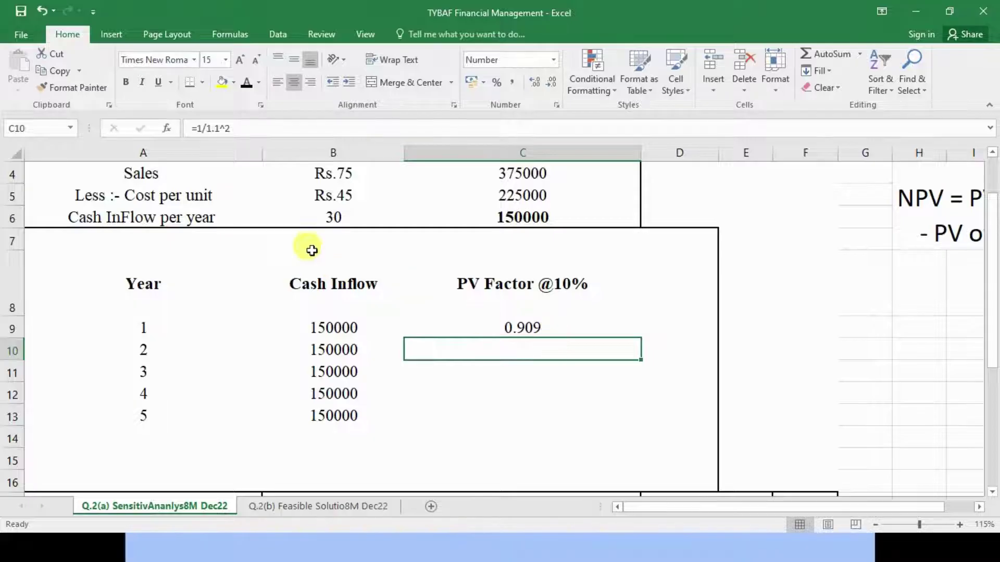
Step: Set the font color of the PV factors for years 2 to 5 in C10:C13 to black
{"action": "left_click", "coordinate": [247, 84]}
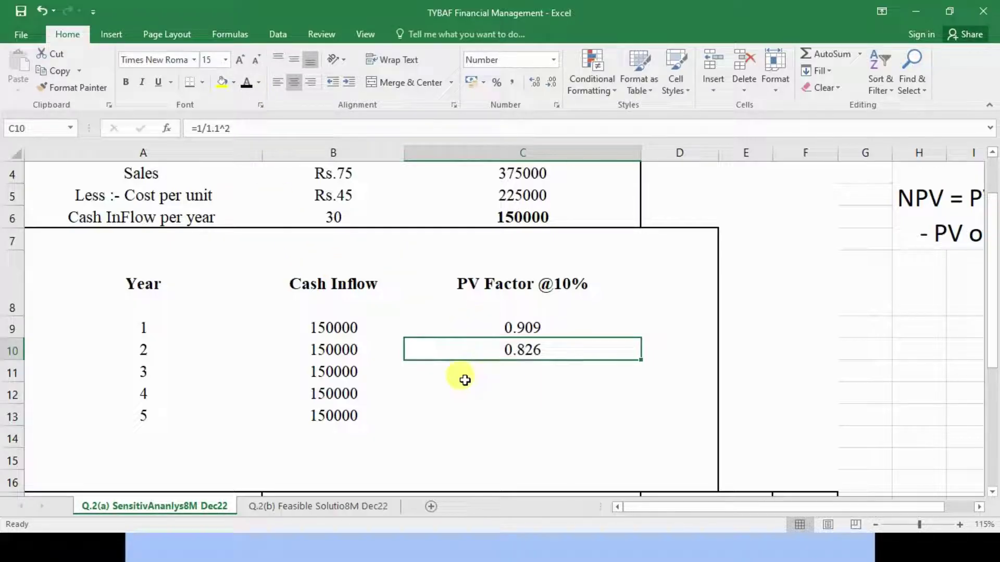
{"action": "left_click", "coordinate": [510, 369]}
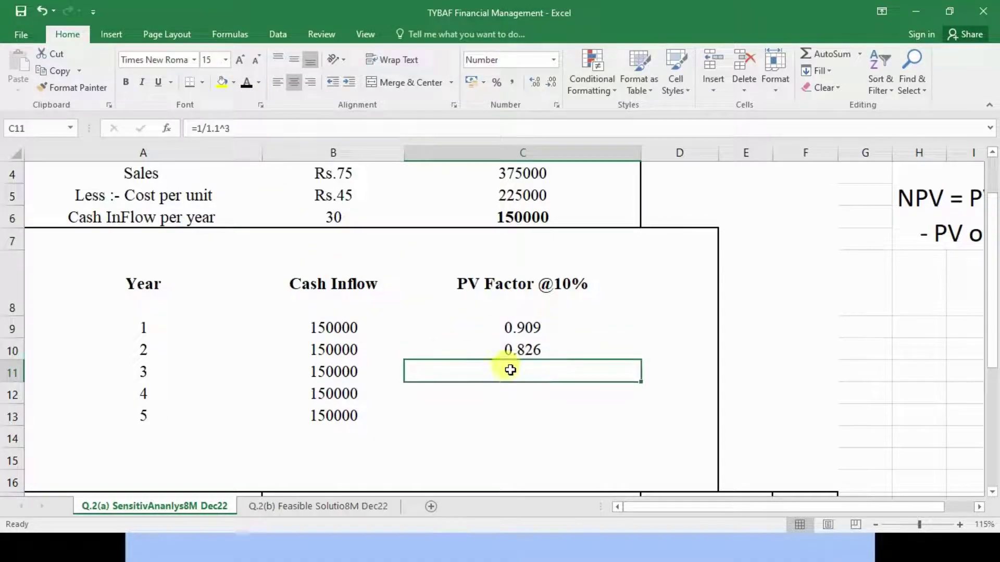
{"action": "left_click", "coordinate": [251, 80]}
{"action": "left_click", "coordinate": [519, 394]}
{"action": "left_click", "coordinate": [247, 82]}
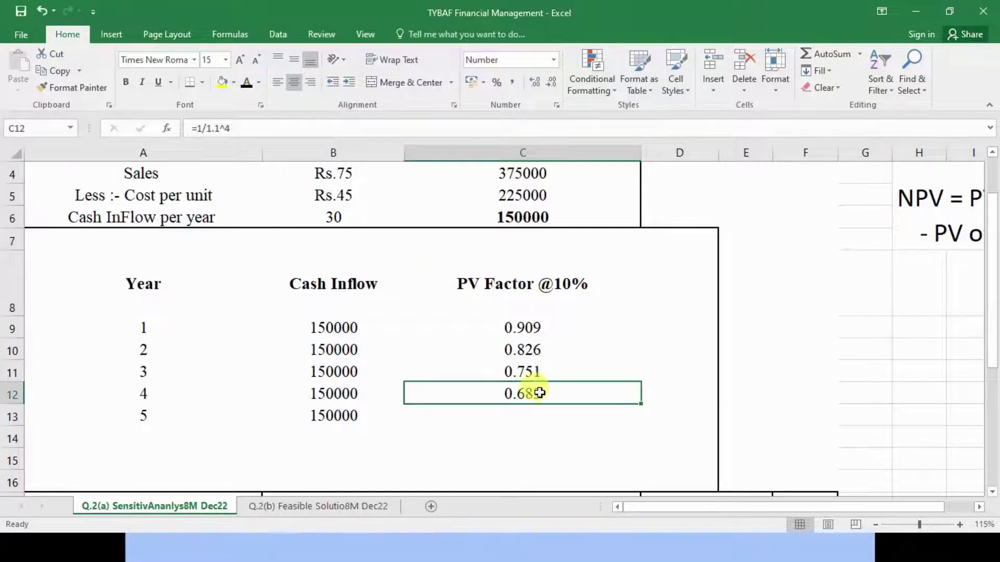
{"action": "left_click", "coordinate": [516, 414]}
{"action": "left_click", "coordinate": [247, 82]}
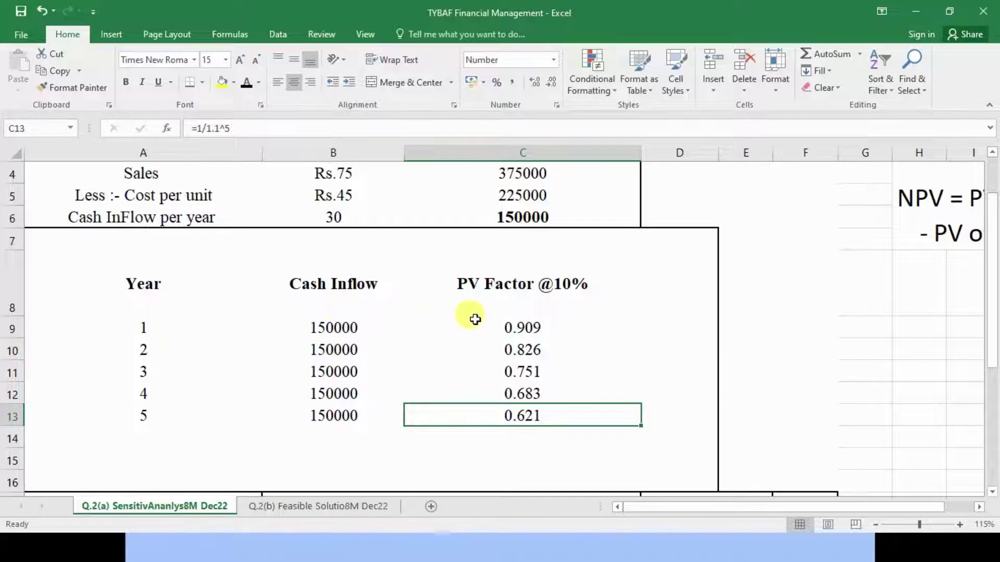
Step: Examine the PV factor heading and each year's factor in C9:C13, and compare them with the cash inflows in B9:B13
{"action": "left_click", "coordinate": [500, 302]}
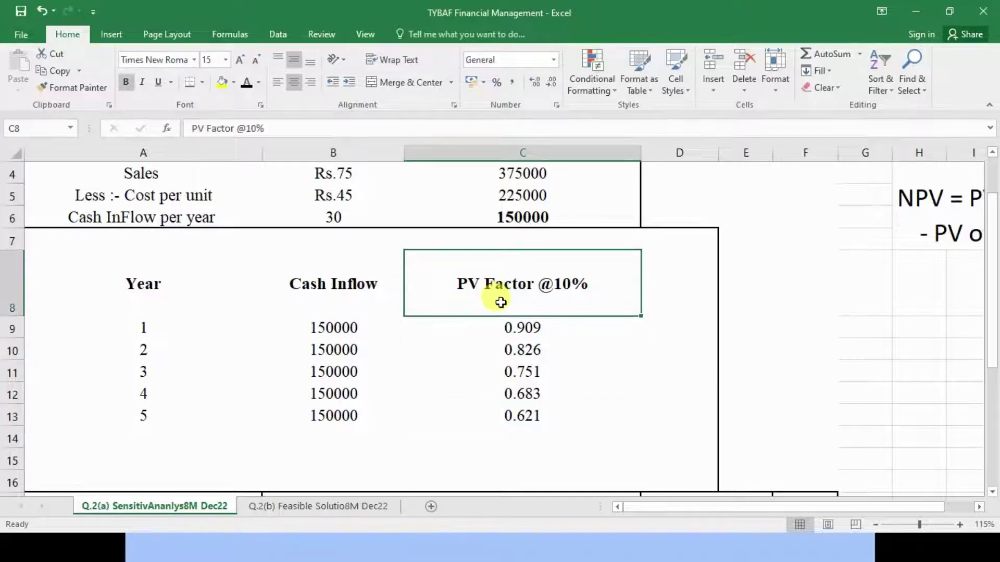
{"action": "left_click", "coordinate": [537, 328]}
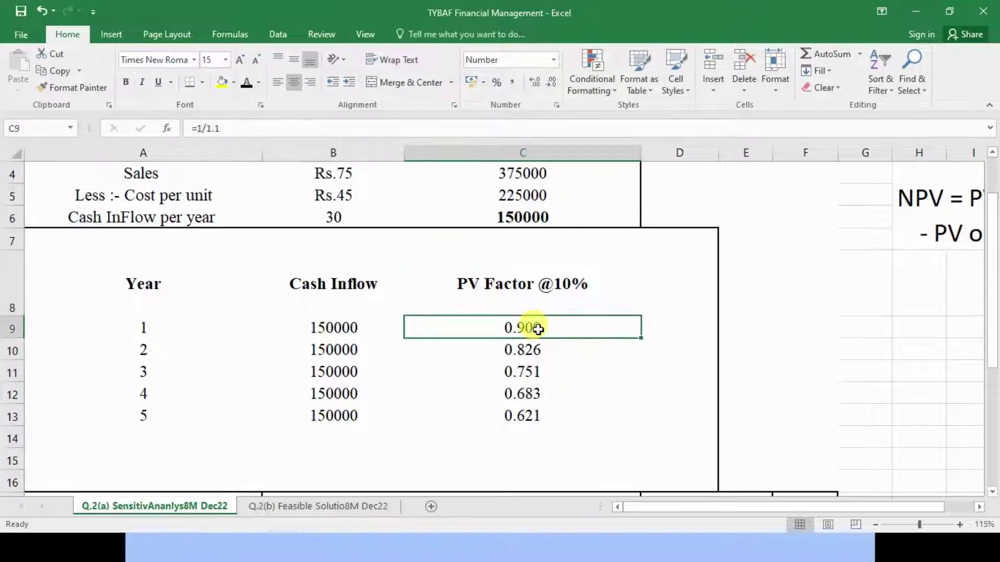
{"action": "left_click", "coordinate": [575, 284]}
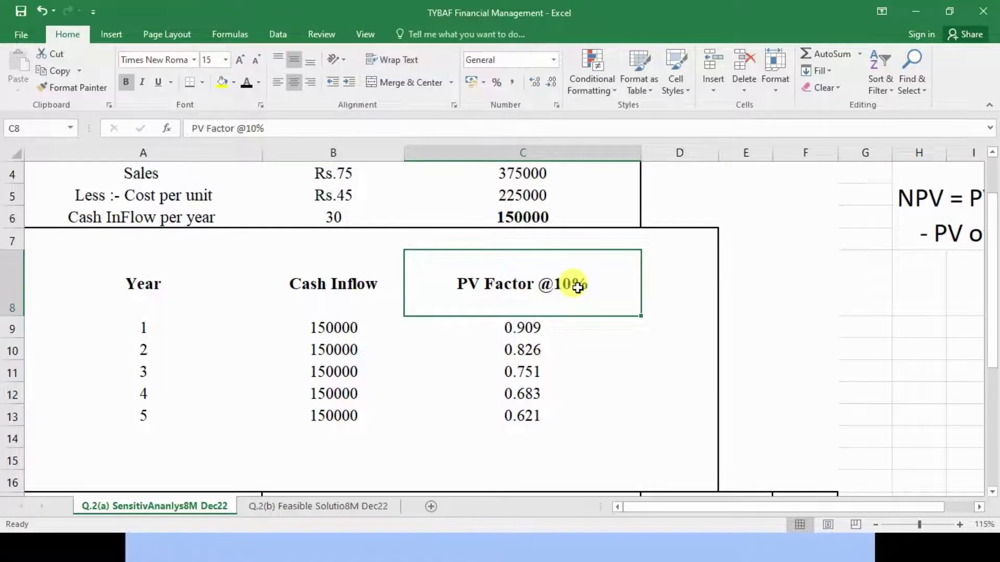
{"action": "left_click", "coordinate": [500, 331]}
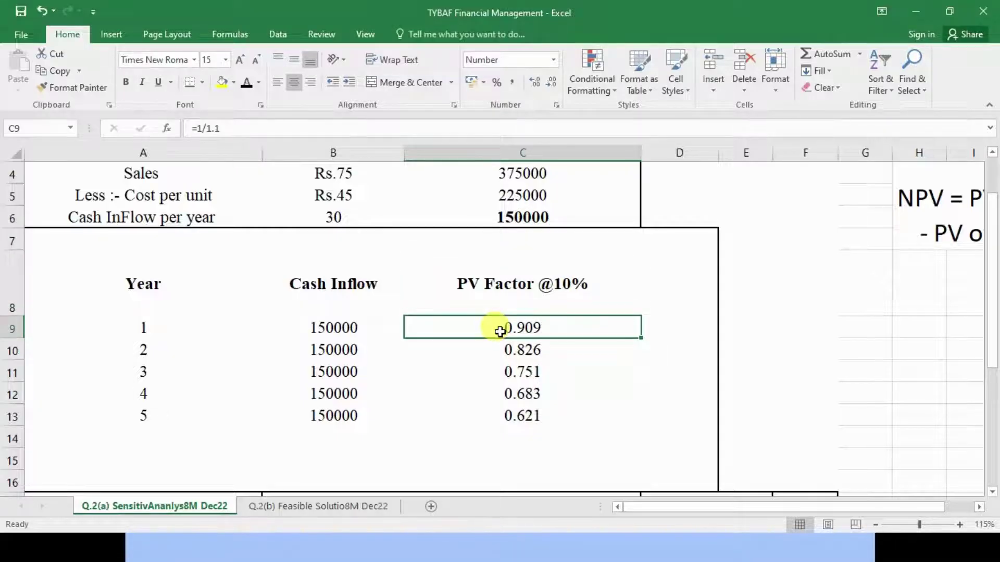
{"action": "left_click", "coordinate": [530, 348]}
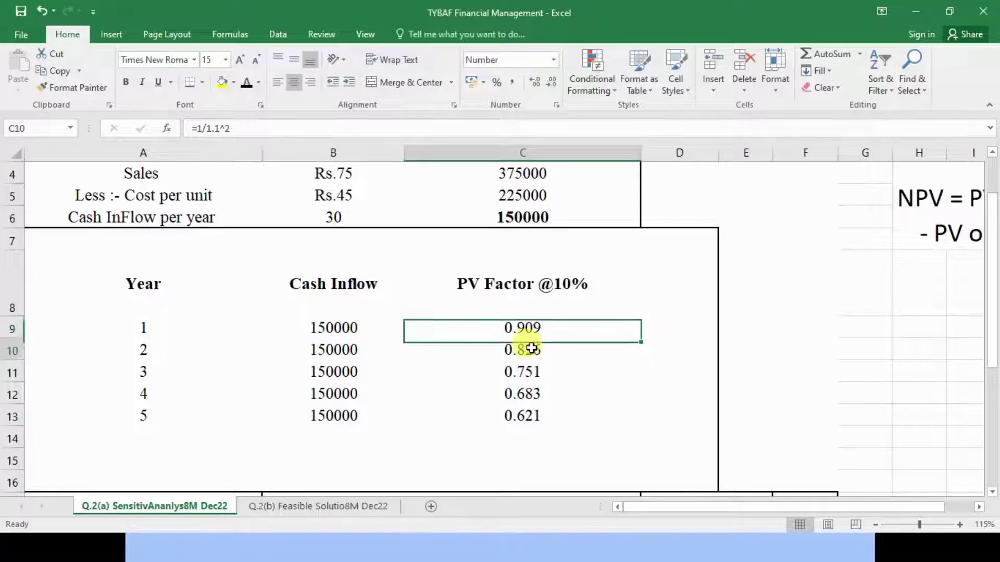
{"action": "left_click", "coordinate": [529, 376]}
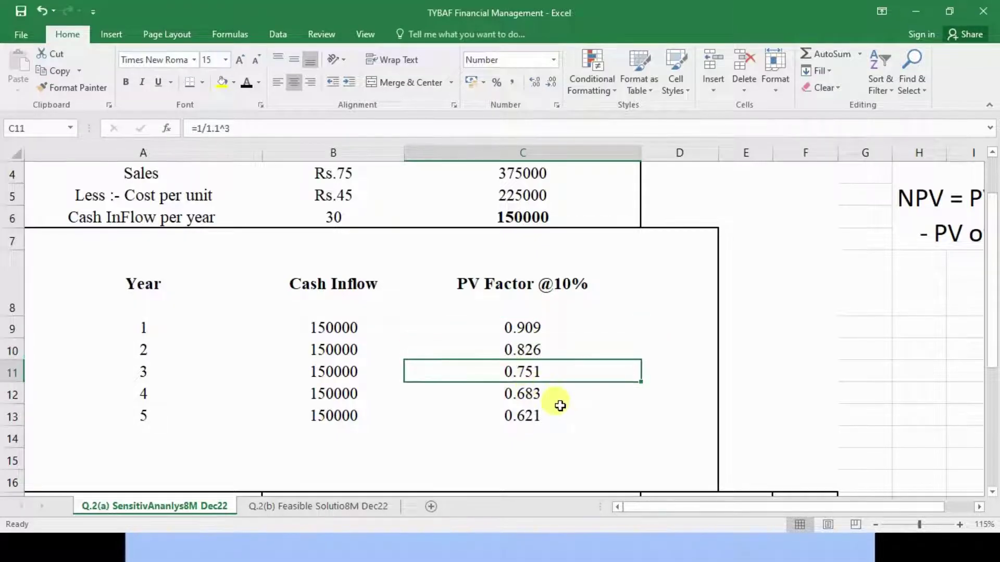
{"action": "left_click", "coordinate": [542, 398]}
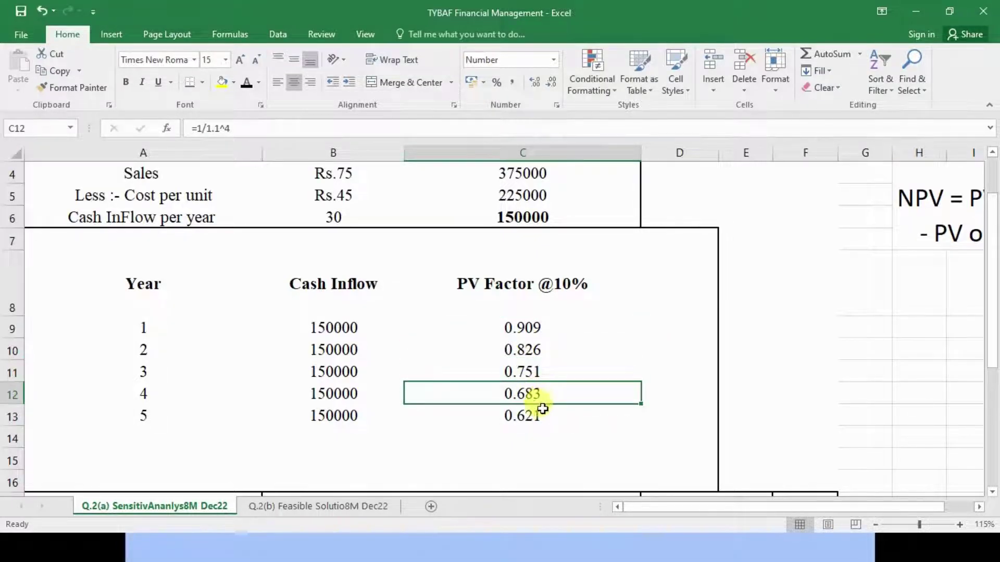
{"action": "left_click", "coordinate": [542, 411]}
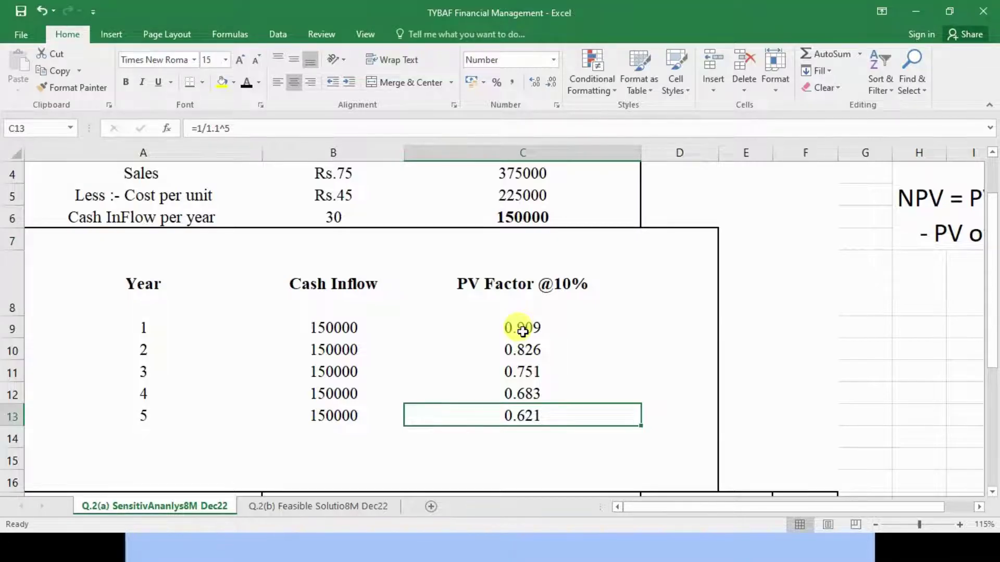
{"action": "left_click_drag", "start_coordinate": [343, 328], "coordinate": [336, 419]}
{"action": "left_click_drag", "start_coordinate": [529, 324], "coordinate": [520, 415]}
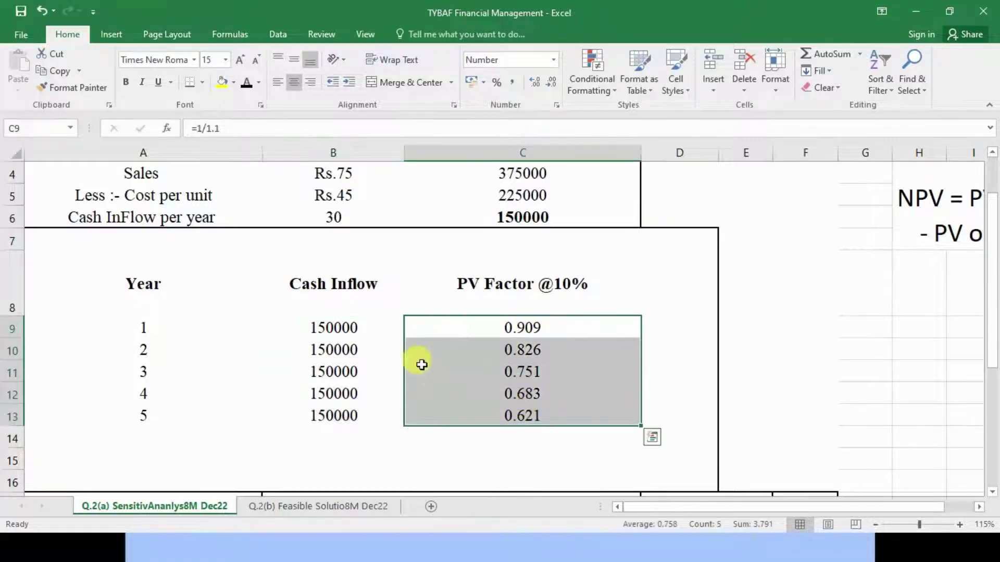
Step: Set the font color of the PV of Cash Inflow heading in D8 and the year 1 amount in D9 to black
{"action": "left_click", "coordinate": [674, 305]}
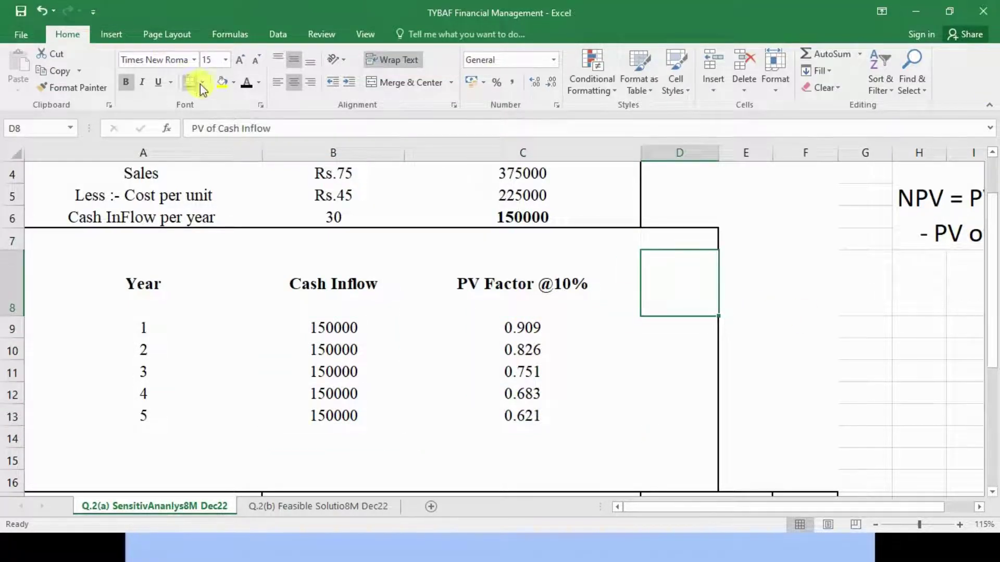
{"action": "left_click", "coordinate": [247, 82]}
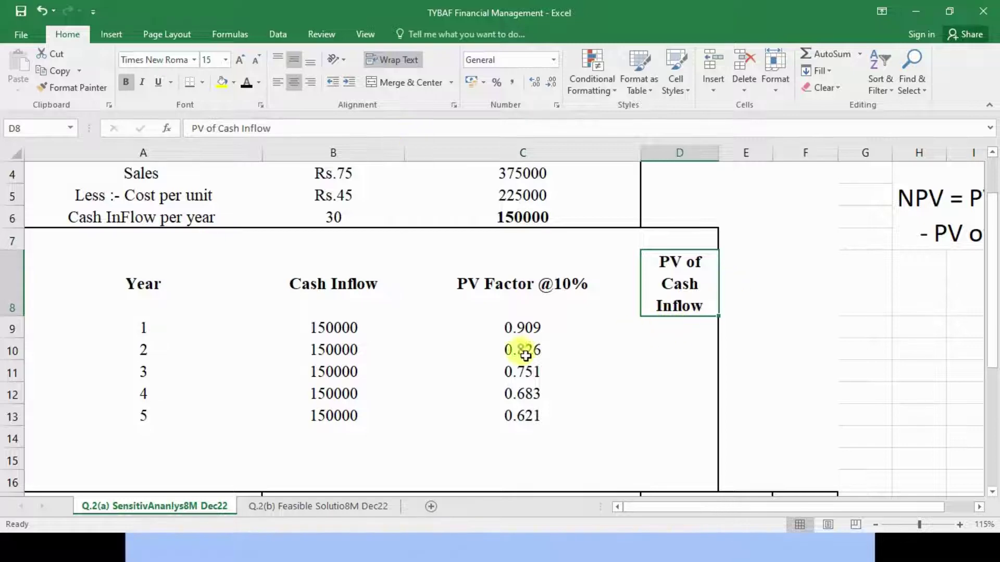
{"action": "left_click_drag", "start_coordinate": [323, 335], "coordinate": [478, 329]}
{"action": "left_click", "coordinate": [651, 328]}
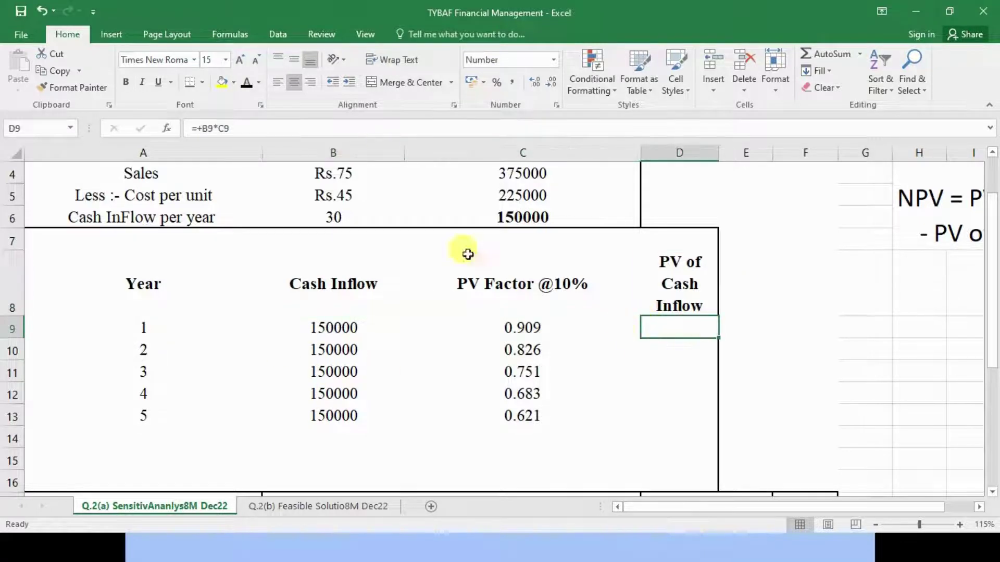
{"action": "left_click", "coordinate": [247, 83]}
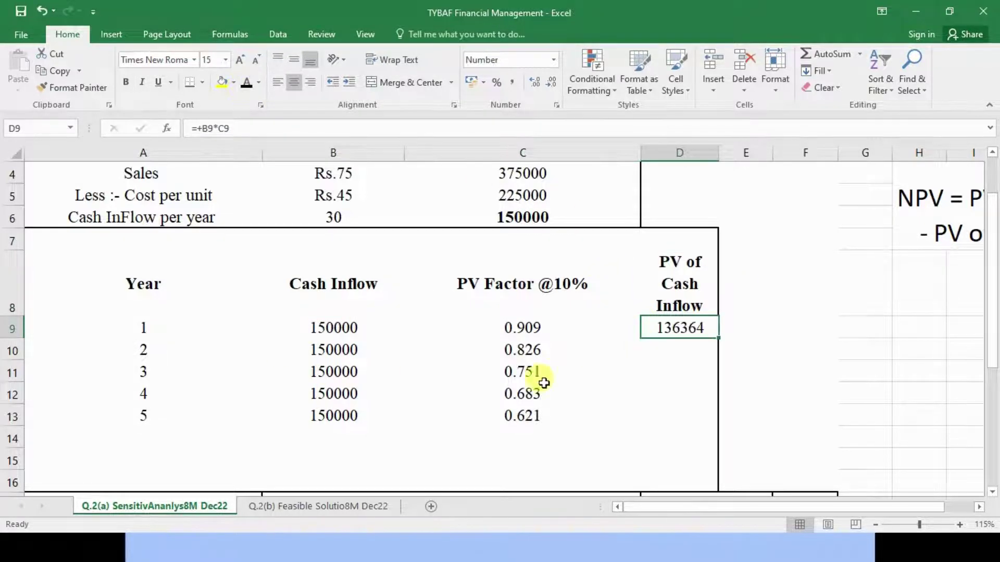
Step: Set the font color of rows 10 to 13 across columns B to D to black, revealing the present values for years 2 to 5
{"action": "left_click_drag", "start_coordinate": [356, 350], "coordinate": [710, 351]}
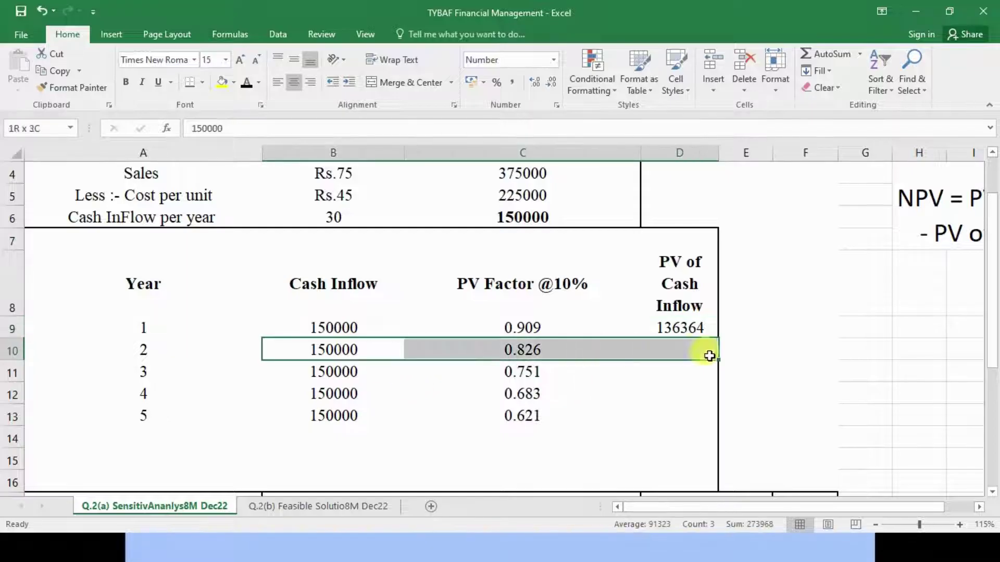
{"action": "left_click", "coordinate": [247, 83]}
{"action": "left_click_drag", "start_coordinate": [366, 372], "coordinate": [677, 372]}
{"action": "left_click", "coordinate": [247, 82]}
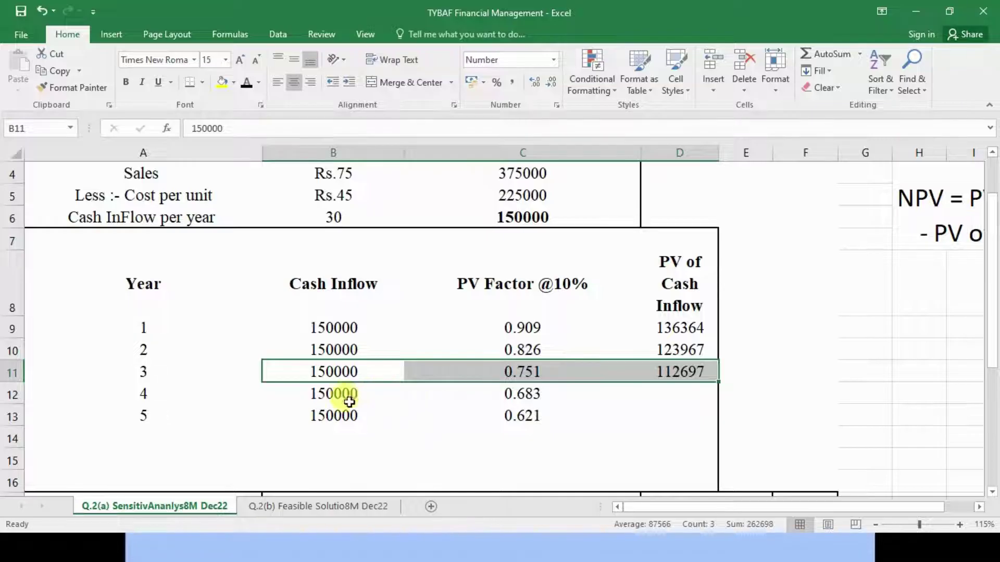
{"action": "left_click_drag", "start_coordinate": [335, 394], "coordinate": [682, 417]}
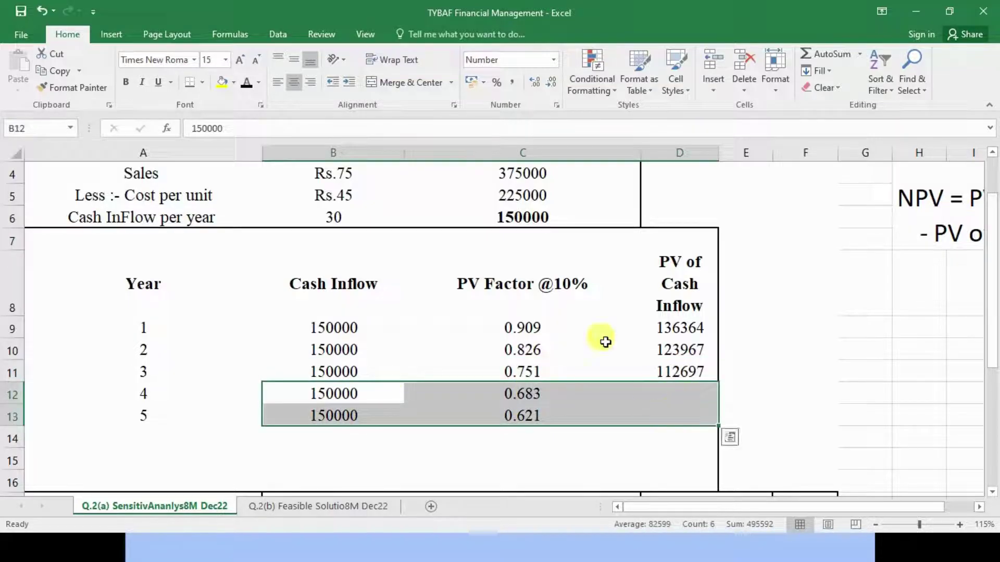
{"action": "left_click", "coordinate": [247, 83]}
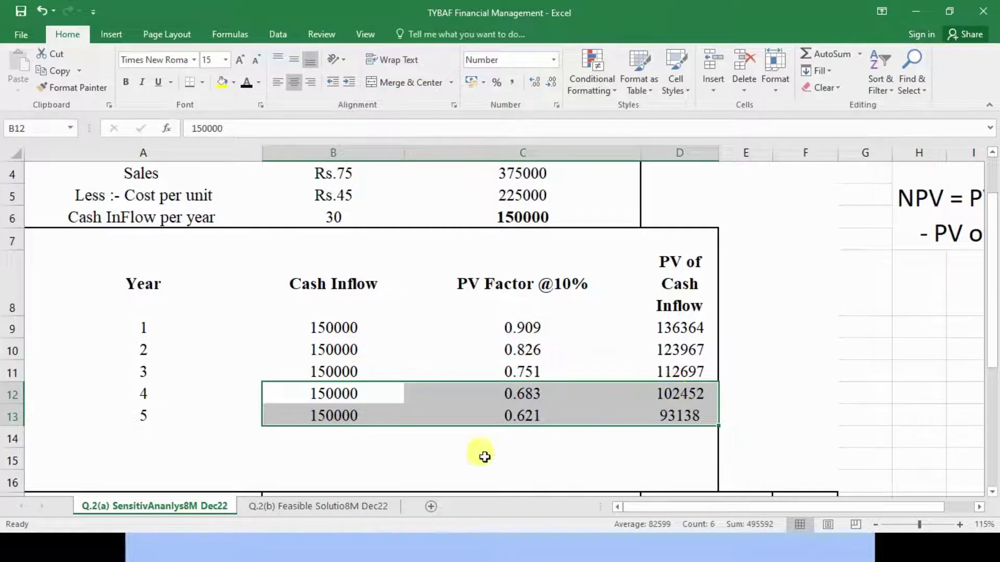
Step: Check the year 5 present value in D13 and set the font color of the present value total in D14 to black
{"action": "left_click", "coordinate": [358, 412]}
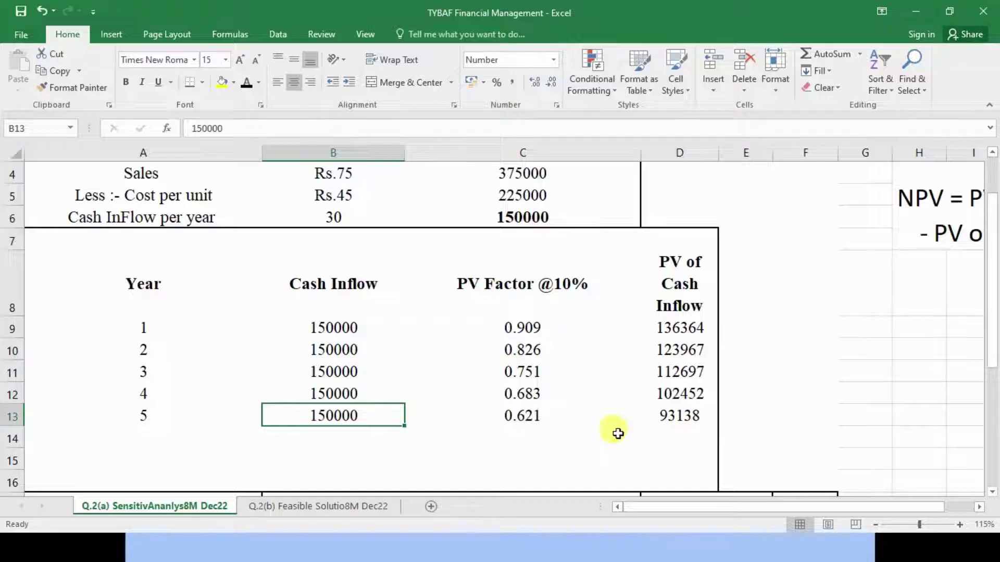
{"action": "left_click", "coordinate": [680, 418]}
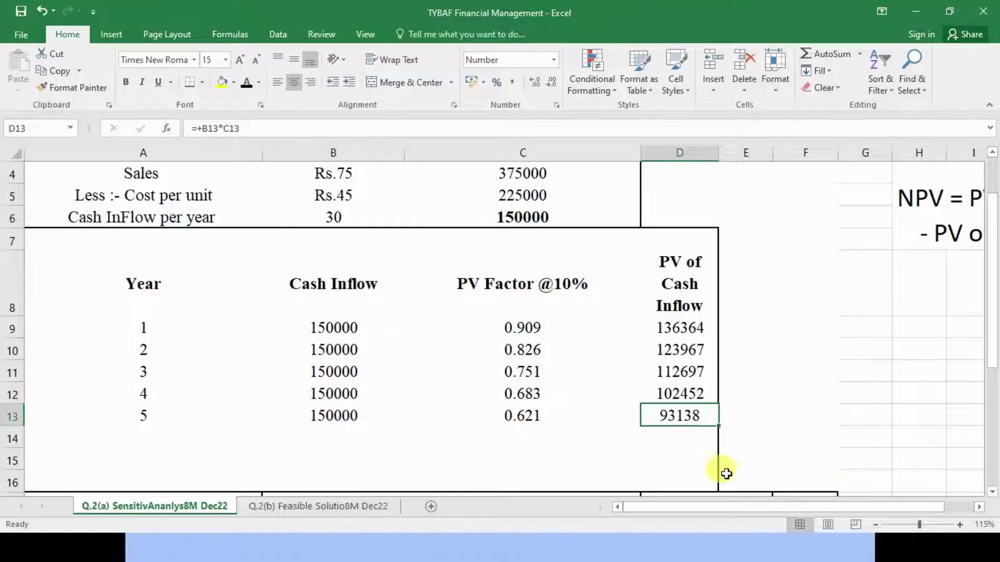
{"action": "left_click", "coordinate": [676, 435]}
{"action": "left_click", "coordinate": [246, 82]}
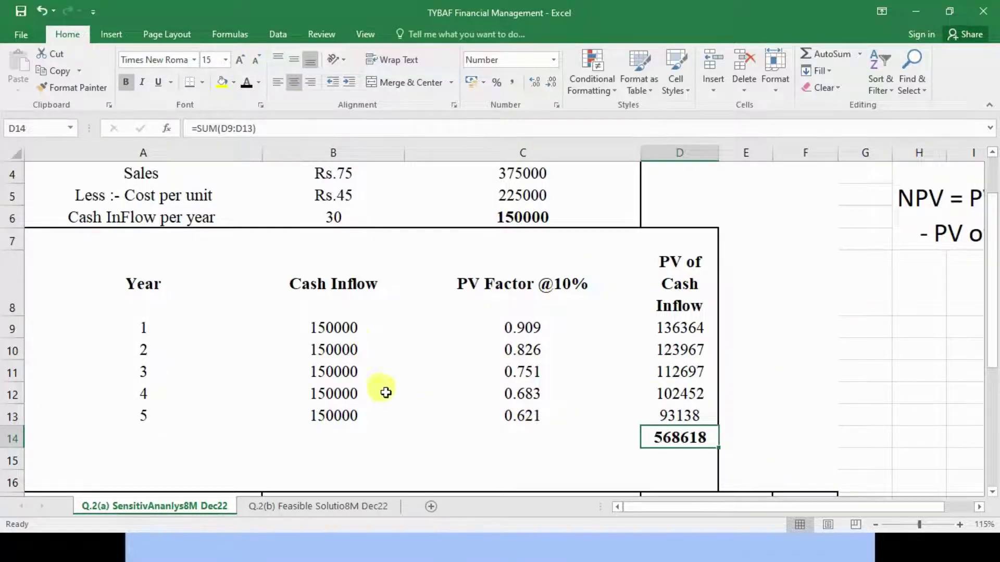
Step: Total the yearly cash inflows in B14 with the formula =SUM(B9:B13), make it bold, and compare it with the present value total in D14
{"action": "left_click_drag", "start_coordinate": [328, 323], "coordinate": [339, 437]}
{"action": "left_click", "coordinate": [336, 437]}
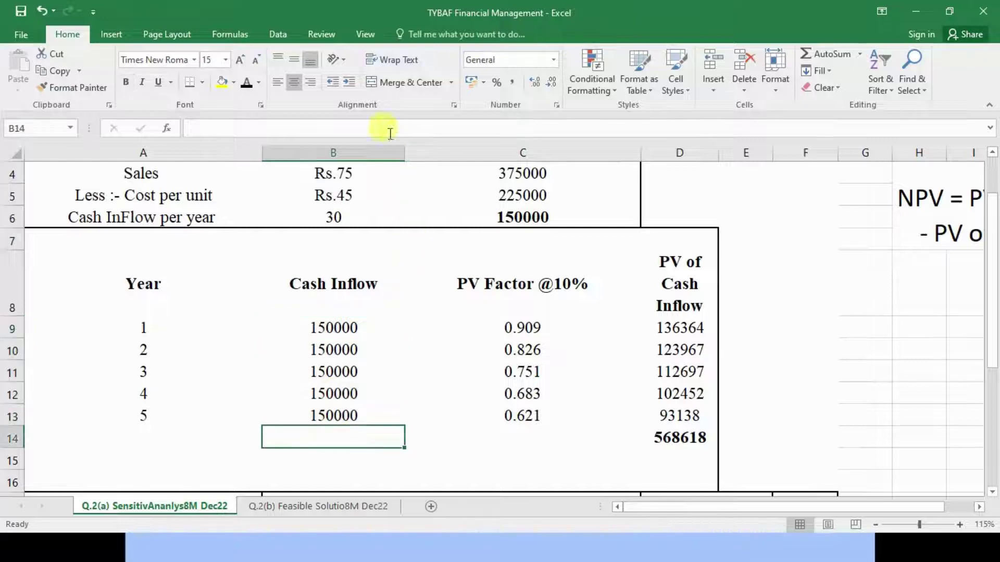
{"action": "type", "text": "=Sum("}
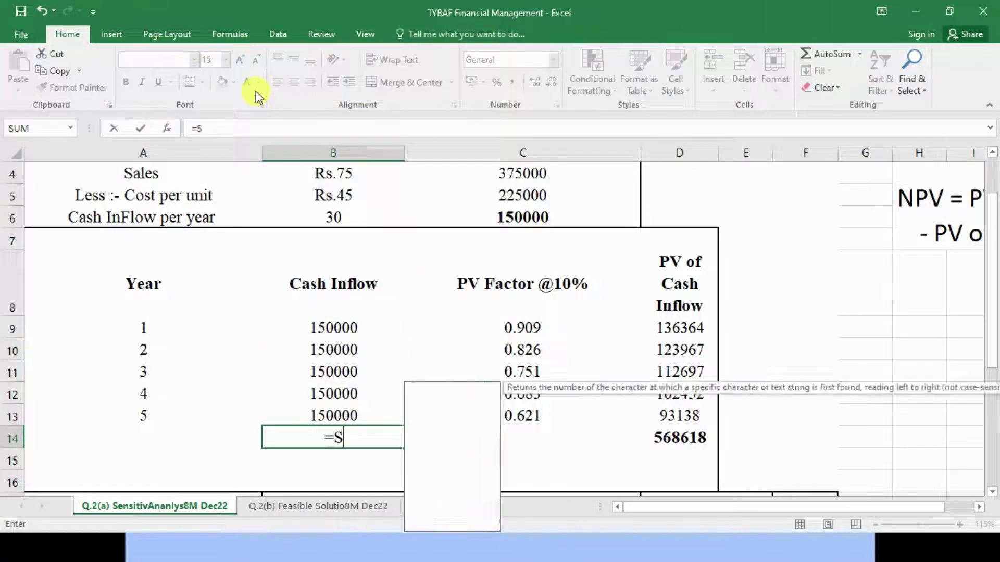
{"action": "key", "text": "Up"}
{"action": "key", "text": "shift+Up"}
{"action": "key", "text": "shift+Up"}
{"action": "key", "text": "shift+Up"}
{"action": "key", "text": "shift+Up"}
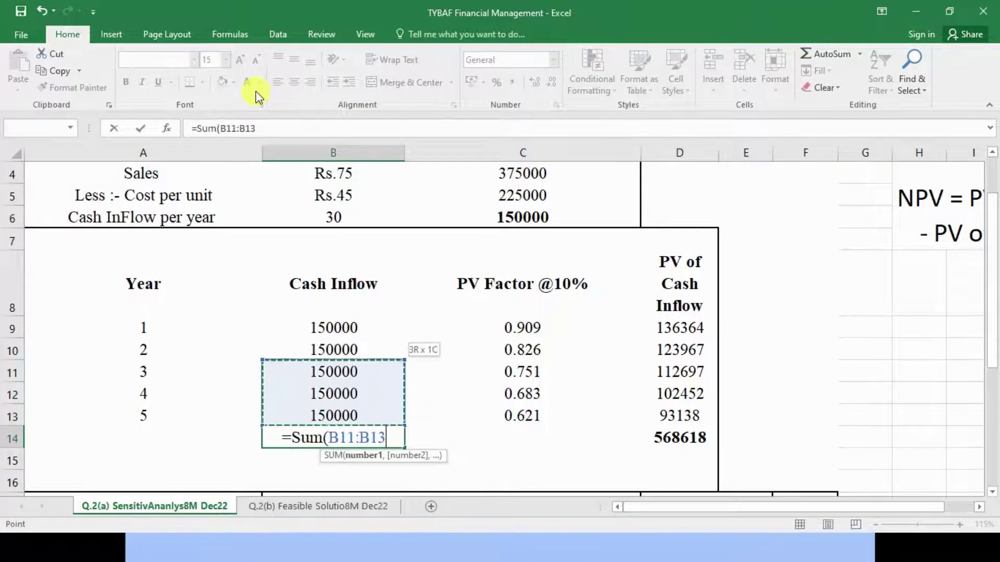
{"action": "key", "text": "Return"}
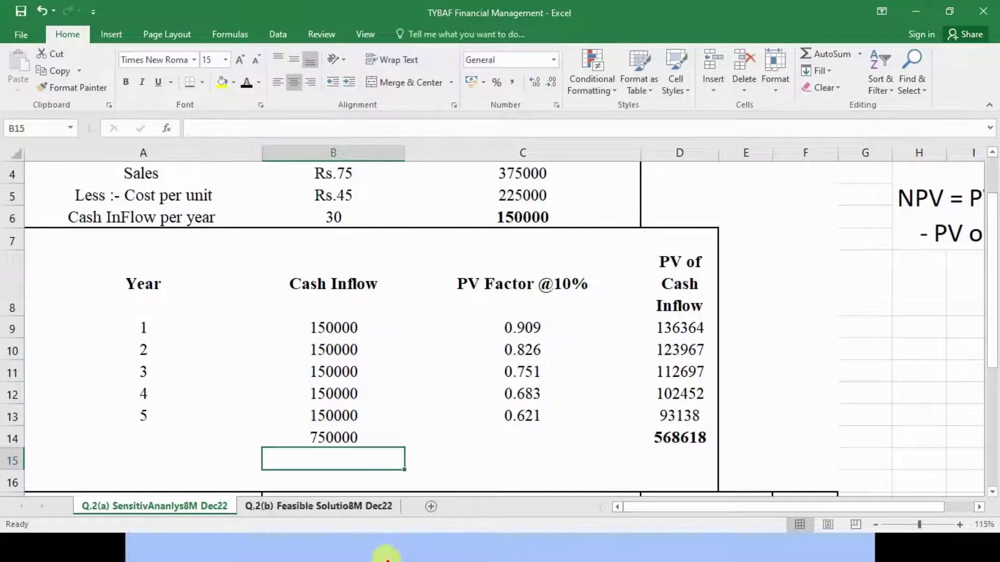
{"action": "left_click", "coordinate": [335, 433]}
{"action": "key", "text": "ctrl+b"}
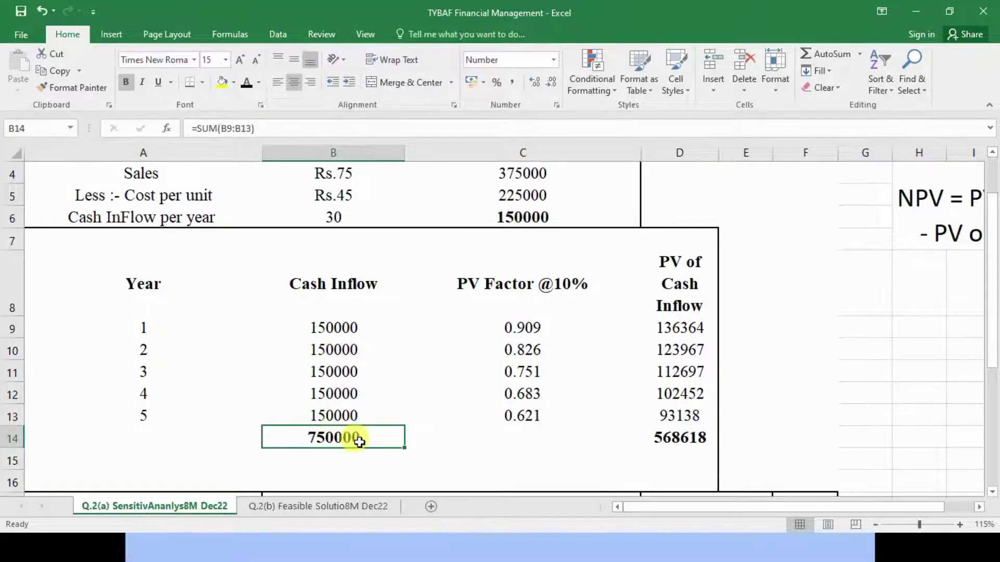
{"action": "left_click", "coordinate": [695, 440]}
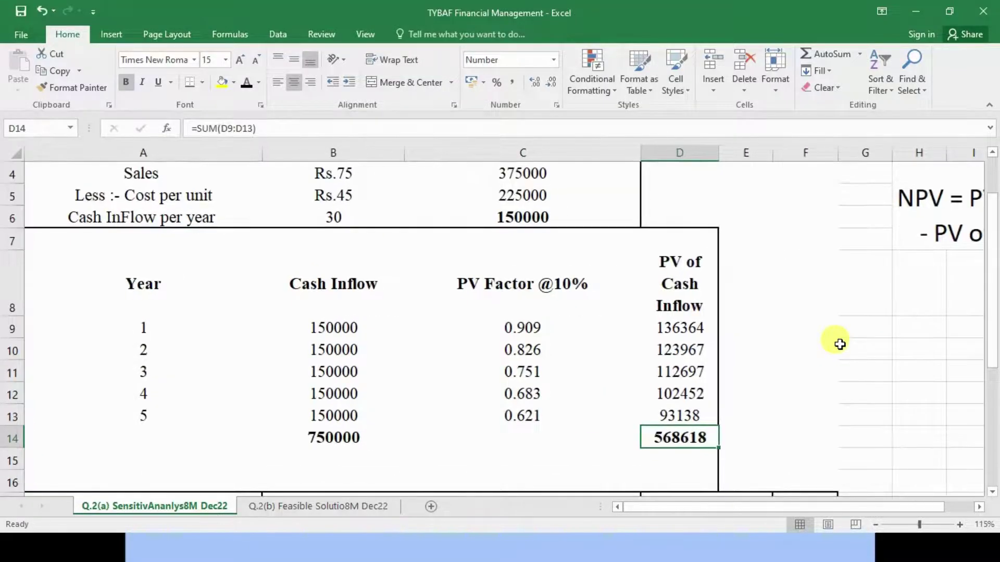
Step: Review the NPV formula note in H3 and relate its PV of Cash Inflow term to the total in D14
{"action": "scroll", "coordinate": [838, 343], "scroll_direction": "down", "scroll_amount": 1}
{"action": "scroll", "coordinate": [838, 343], "scroll_direction": "up", "scroll_amount": 1}
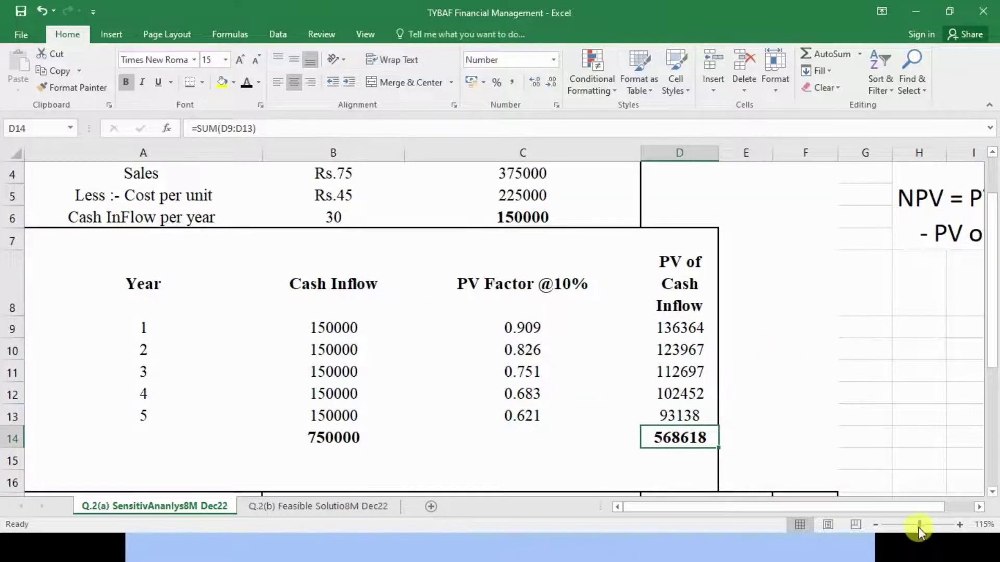
{"action": "left_click_drag", "start_coordinate": [918, 525], "coordinate": [913, 525]}
{"action": "left_click", "coordinate": [735, 194]}
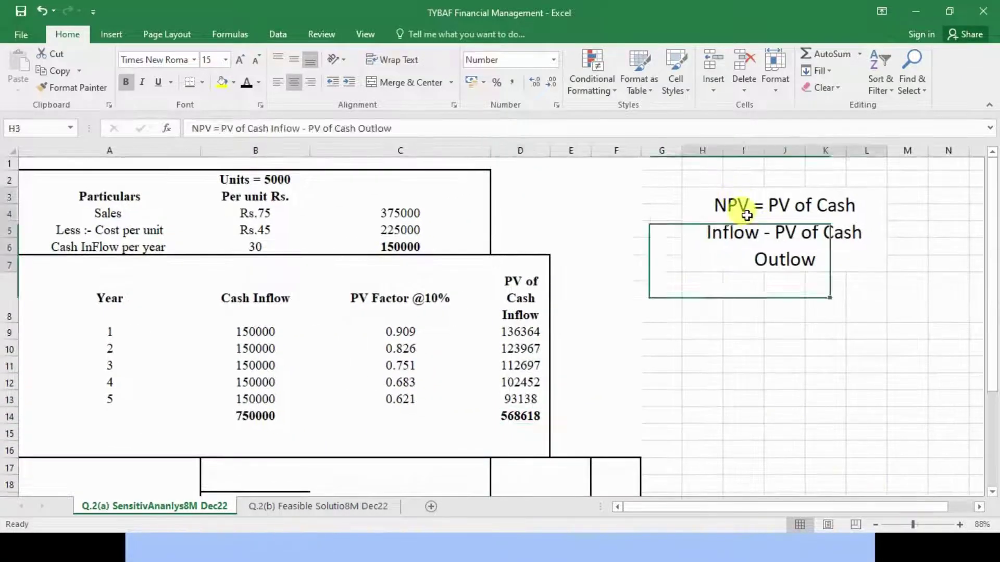
{"action": "double_click", "coordinate": [724, 197]}
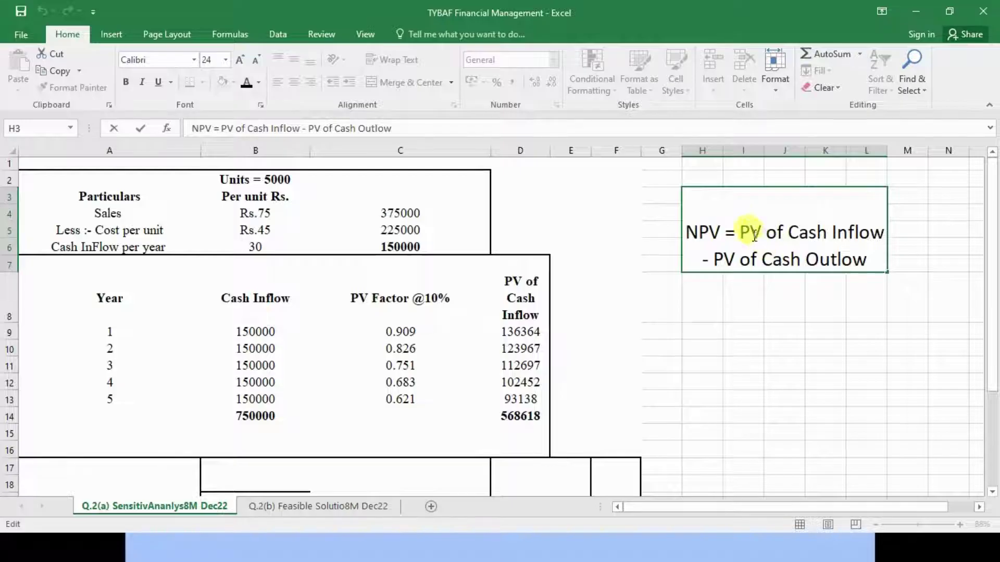
{"action": "left_click_drag", "start_coordinate": [742, 233], "coordinate": [884, 233]}
{"action": "left_click", "coordinate": [520, 416]}
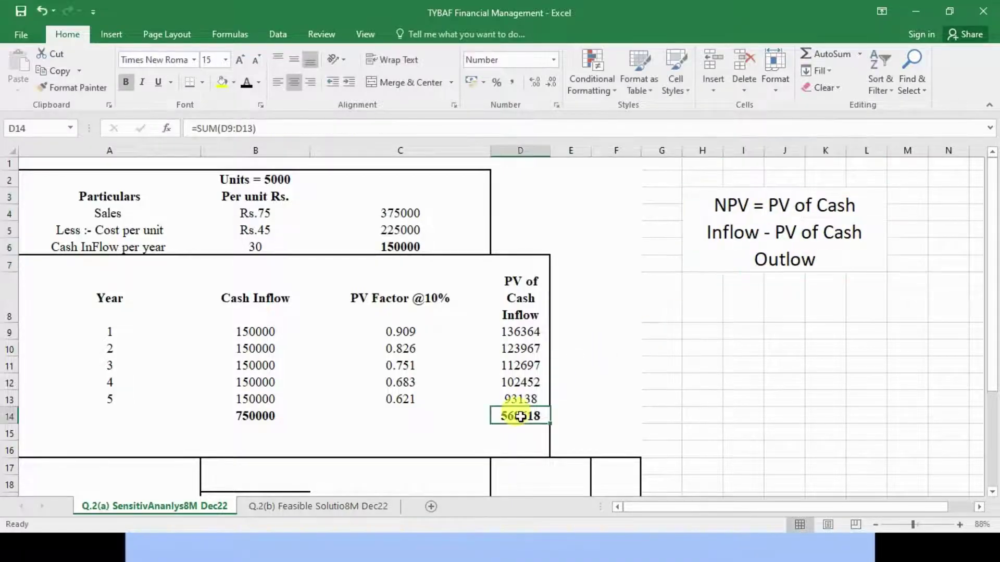
Step: Append "-Investment" after PV of Cash Outlow in the NPV formula note in H3
{"action": "double_click", "coordinate": [767, 230]}
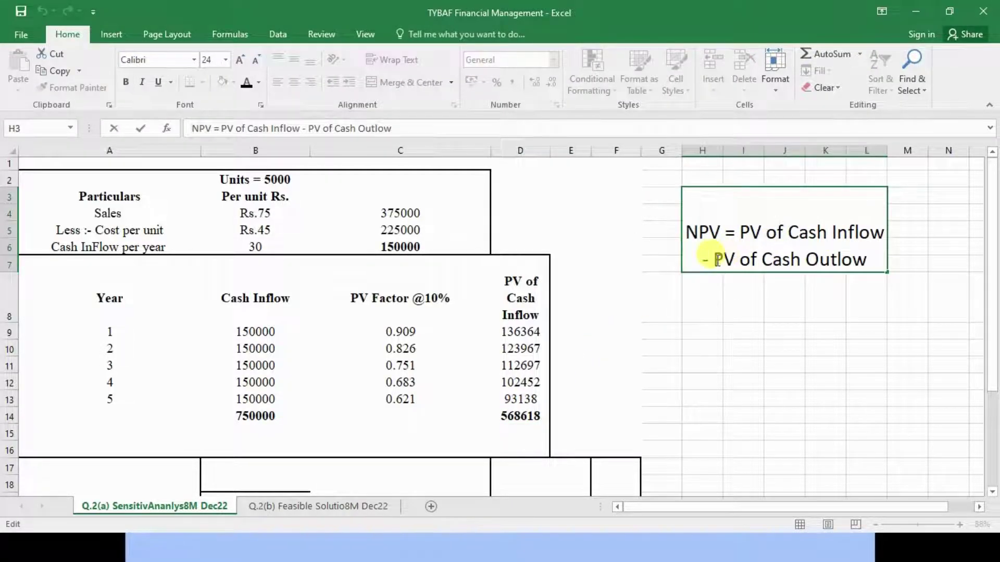
{"action": "left_click_drag", "start_coordinate": [718, 261], "coordinate": [883, 260]}
{"action": "left_click", "coordinate": [881, 260]}
{"action": "type", "text": "-"}
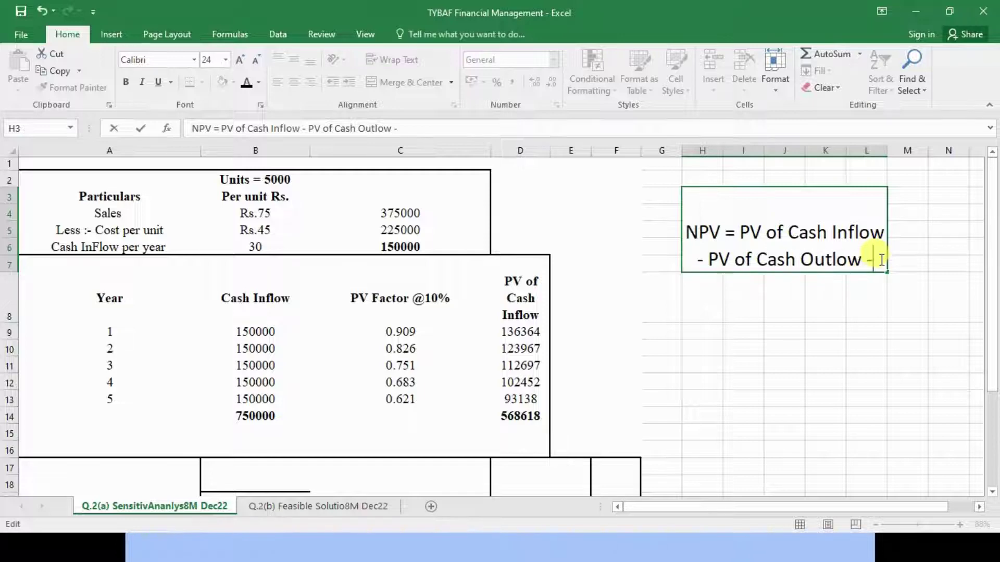
{"action": "type", "text": "Investment"}
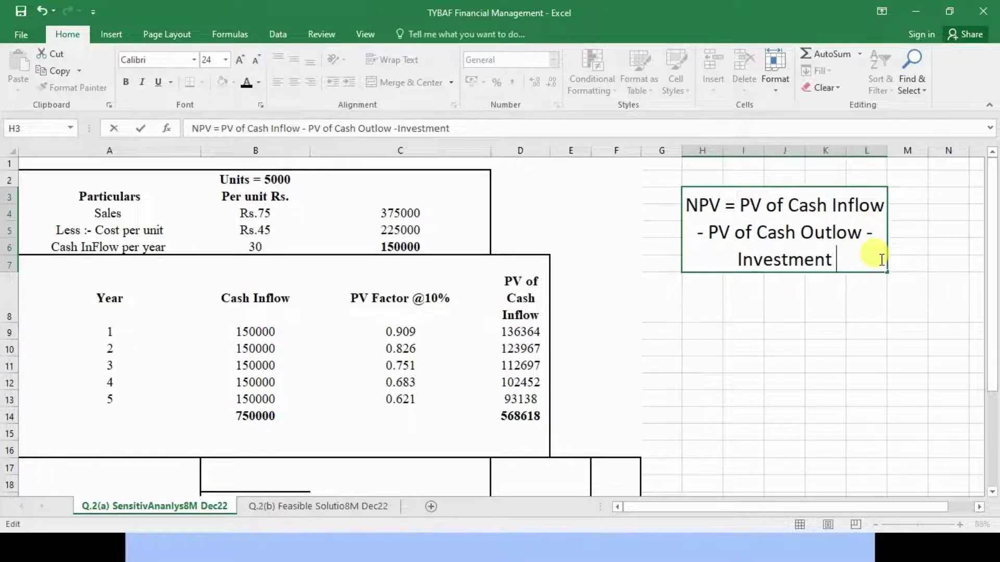
{"action": "key", "text": "Return"}
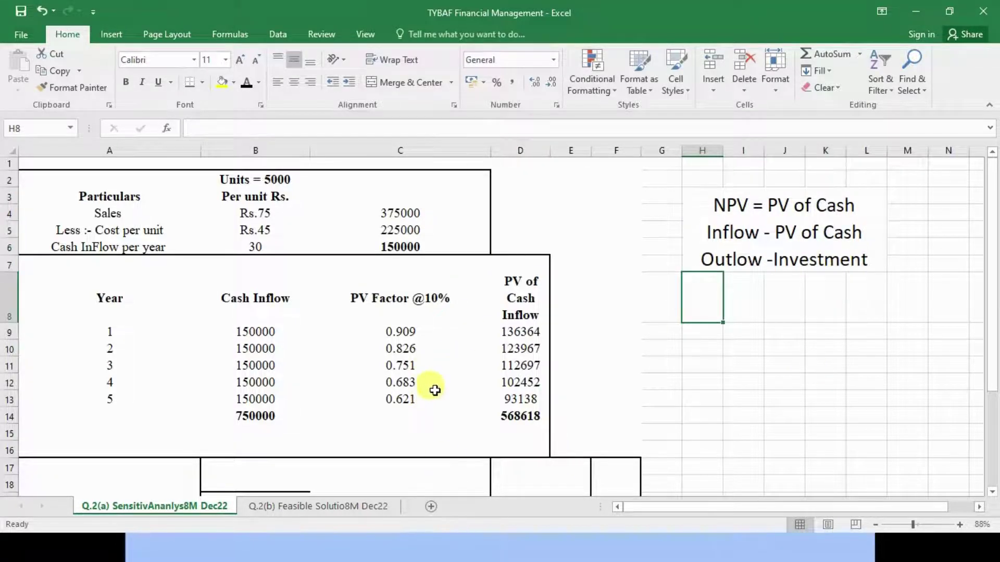
Step: Set the font color of the investment amount in D15, the NPV row C16:D16 and the labels in C14 and C15 to black
{"action": "left_click", "coordinate": [495, 433]}
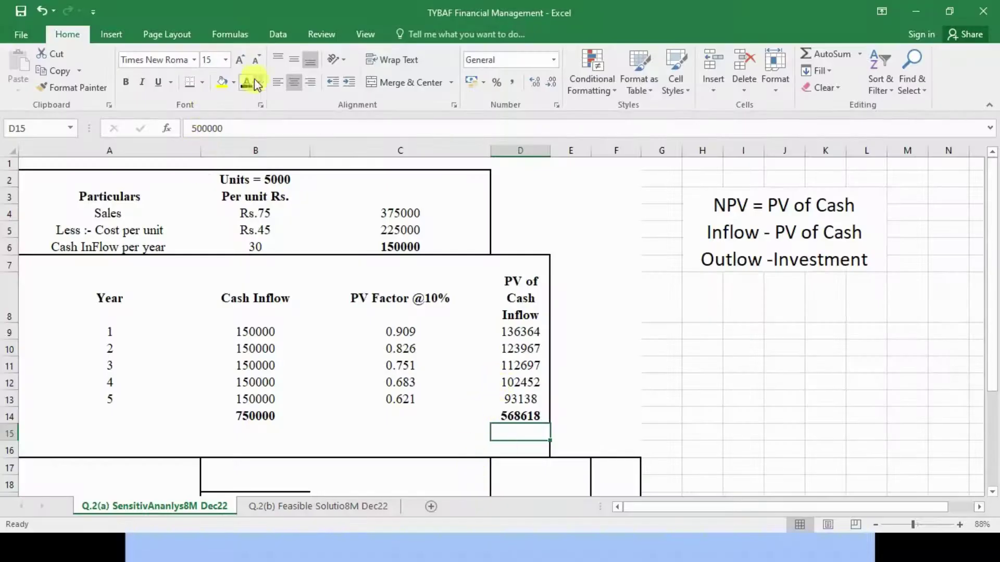
{"action": "scroll", "coordinate": [593, 388], "scroll_direction": "up", "scroll_amount": 3, "text": "ctrl"}
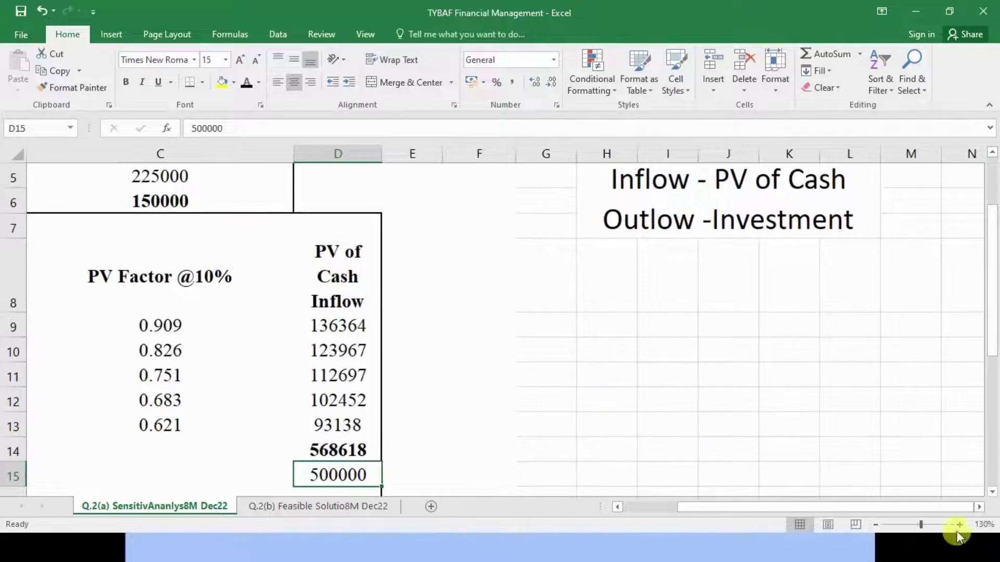
{"action": "left_click_drag", "start_coordinate": [919, 526], "coordinate": [912, 525]}
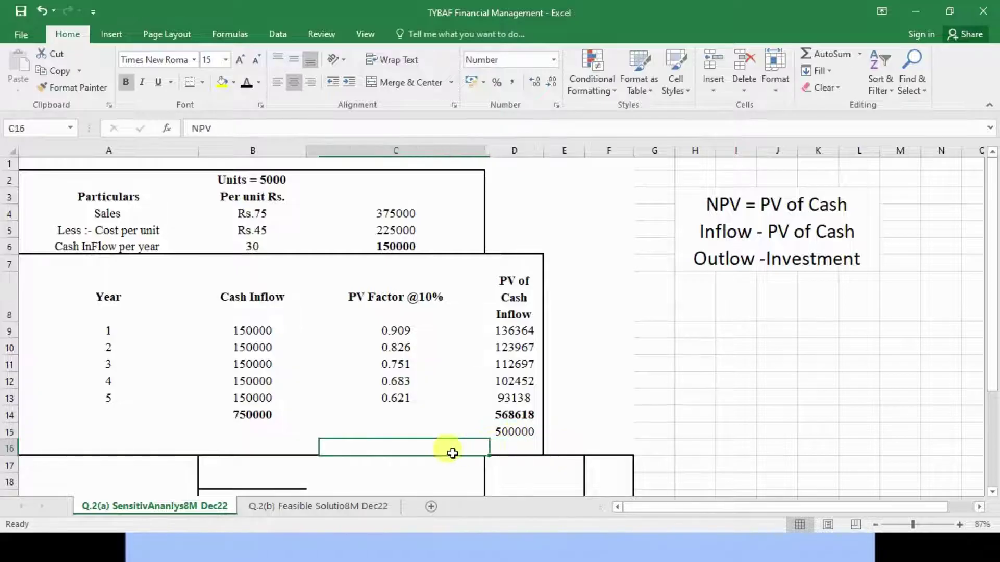
{"action": "left_click_drag", "start_coordinate": [448, 451], "coordinate": [511, 446]}
{"action": "left_click", "coordinate": [247, 82]}
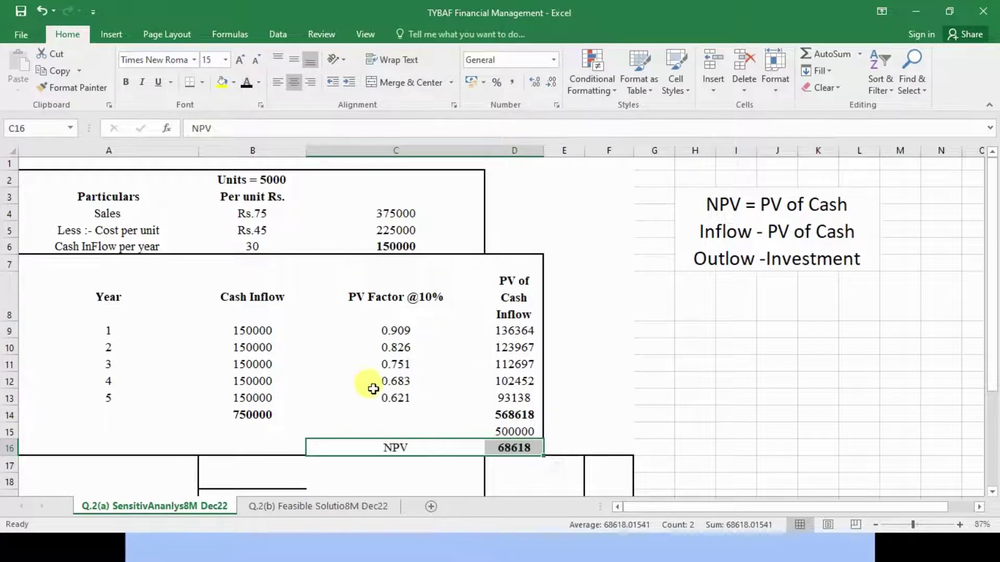
{"action": "left_click_drag", "start_coordinate": [396, 410], "coordinate": [524, 418]}
{"action": "left_click", "coordinate": [247, 83]}
Step: Fill the PV of Cash Inflow, PV of Cash Outflow - Investment and NPV rows in C14:D16 with yellow
{"action": "left_click", "coordinate": [221, 82]}
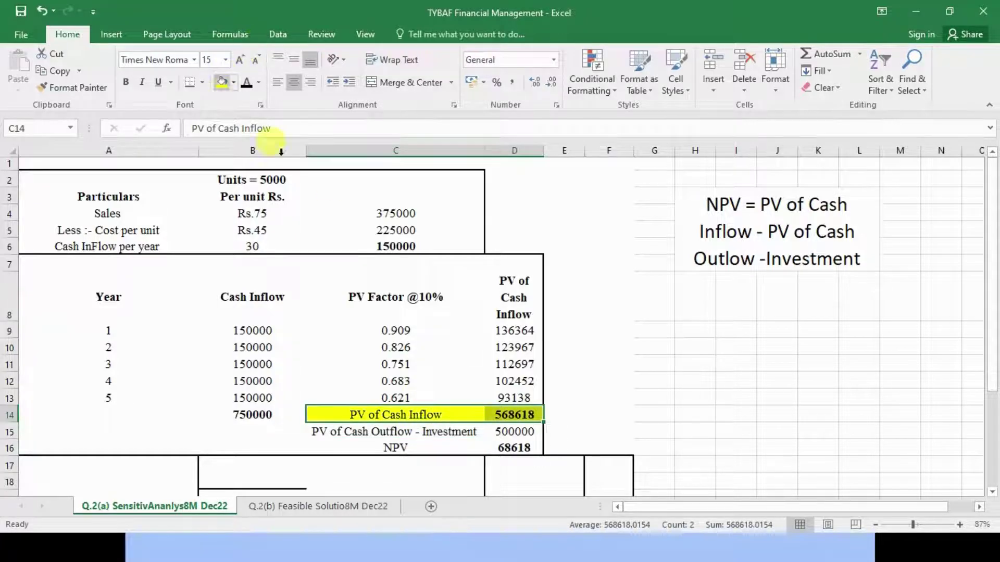
{"action": "left_click_drag", "start_coordinate": [359, 432], "coordinate": [513, 432]}
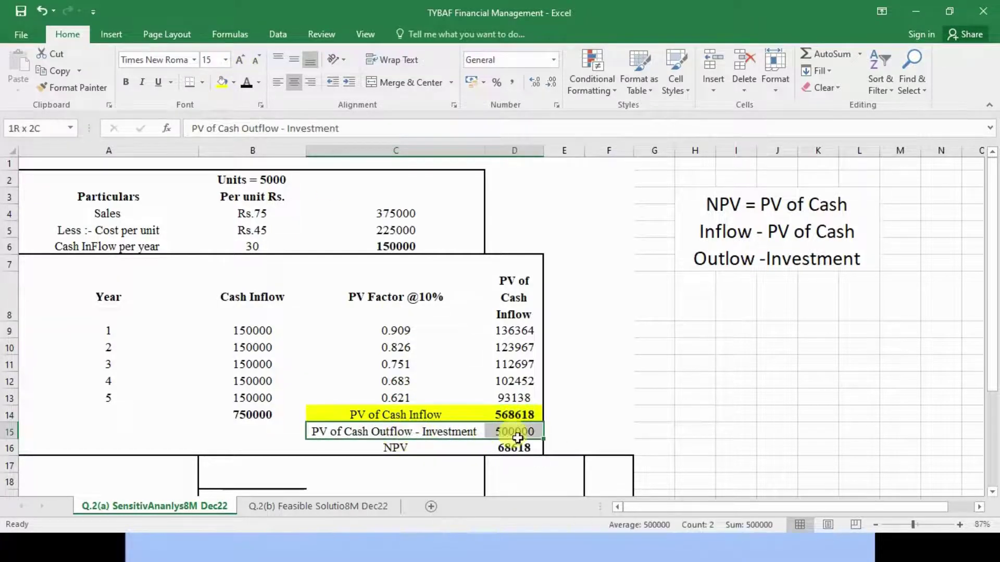
{"action": "left_click", "coordinate": [227, 84]}
{"action": "left_click_drag", "start_coordinate": [427, 449], "coordinate": [513, 449]}
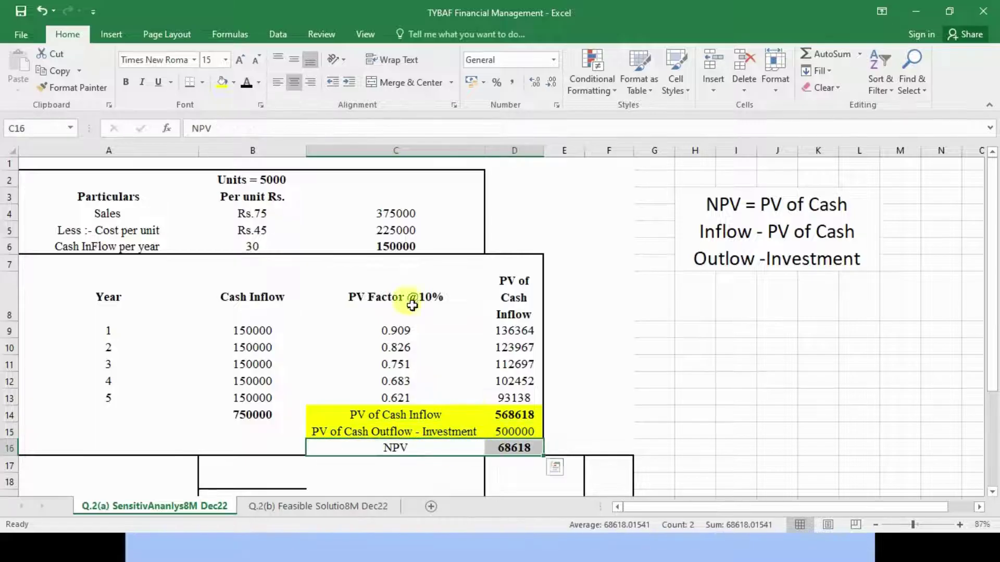
{"action": "left_click", "coordinate": [232, 84]}
{"action": "left_click", "coordinate": [253, 196]}
Step: Fill the NPV value in D16 with red
{"action": "left_click", "coordinate": [520, 449]}
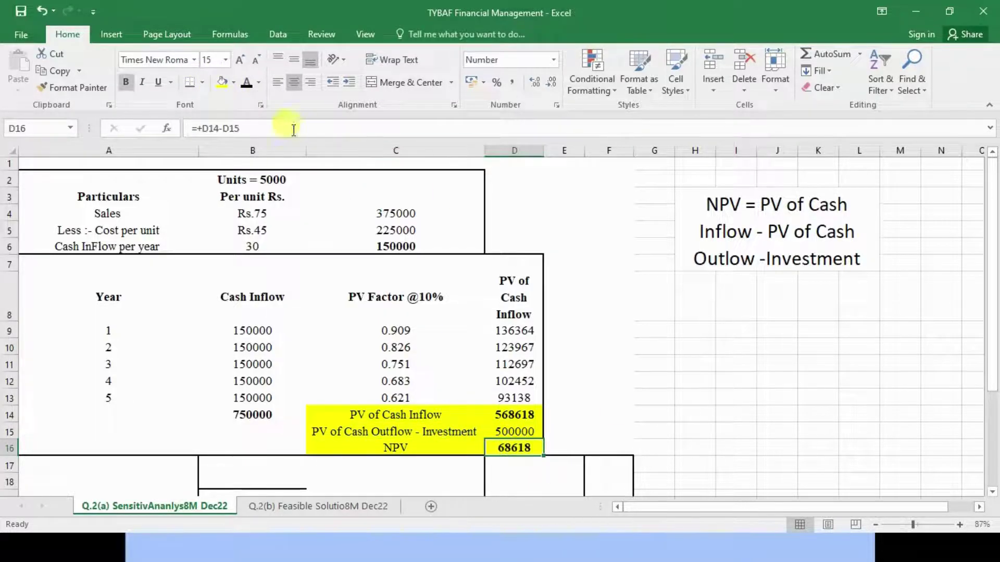
{"action": "left_click", "coordinate": [233, 82]}
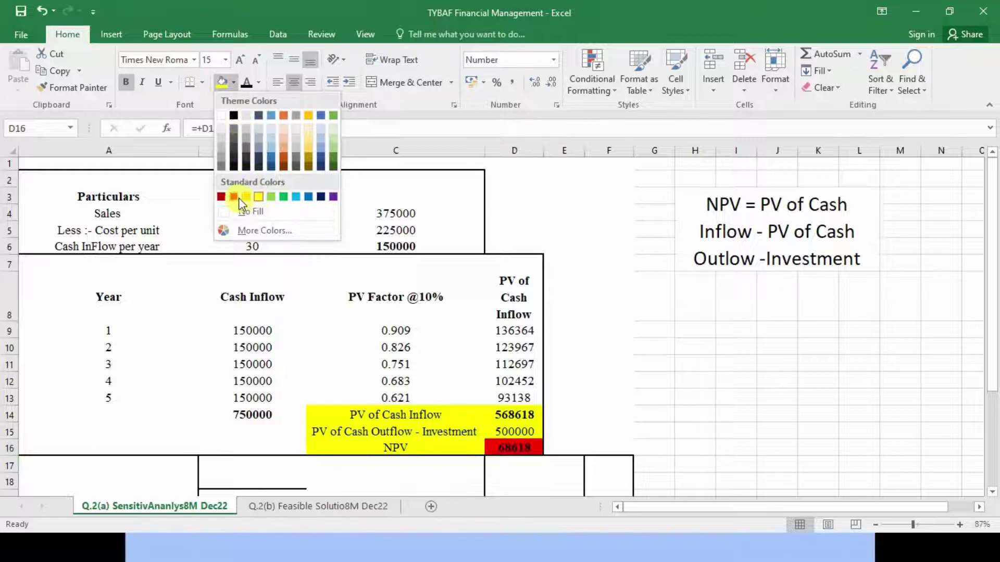
{"action": "left_click", "coordinate": [221, 196]}
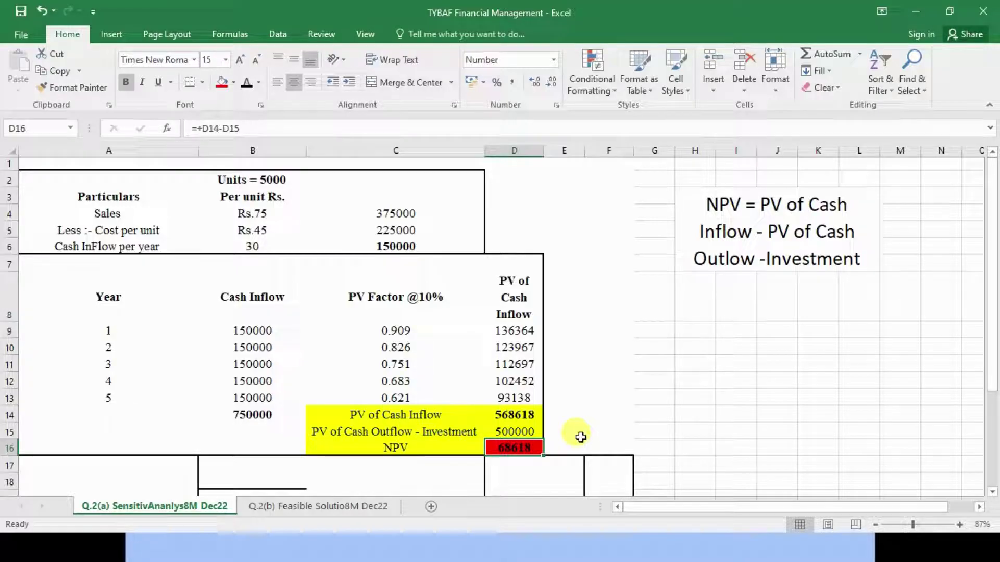
Step: Switch to the question slide, underline the initial cost, sales price and cost per unit labels, and handwrite a boxed NPV beside the figures
{"action": "key", "text": "alt+Tab"}
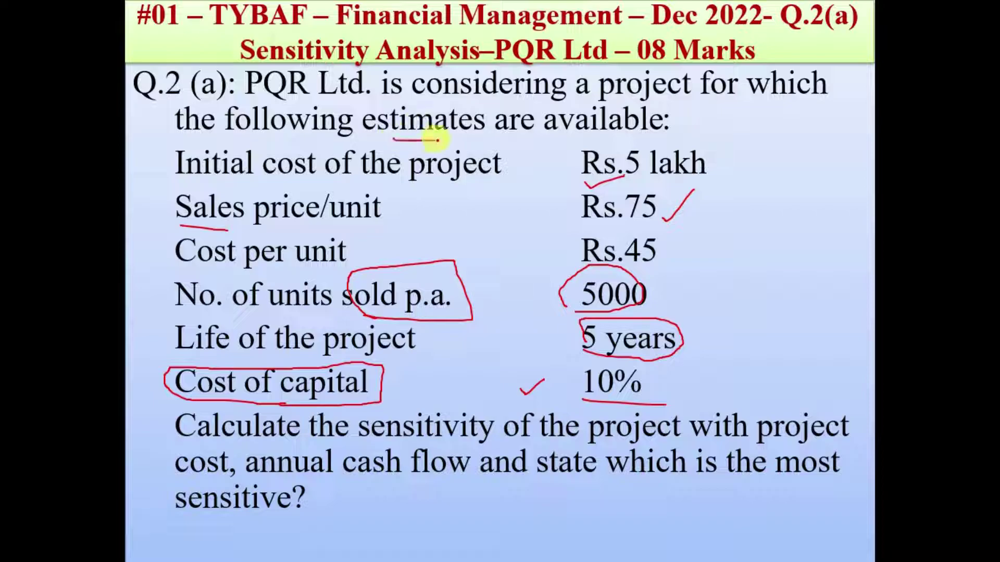
{"action": "left_click_drag", "start_coordinate": [376, 178], "coordinate": [446, 183]}
{"action": "left_click_drag", "start_coordinate": [329, 236], "coordinate": [405, 217]}
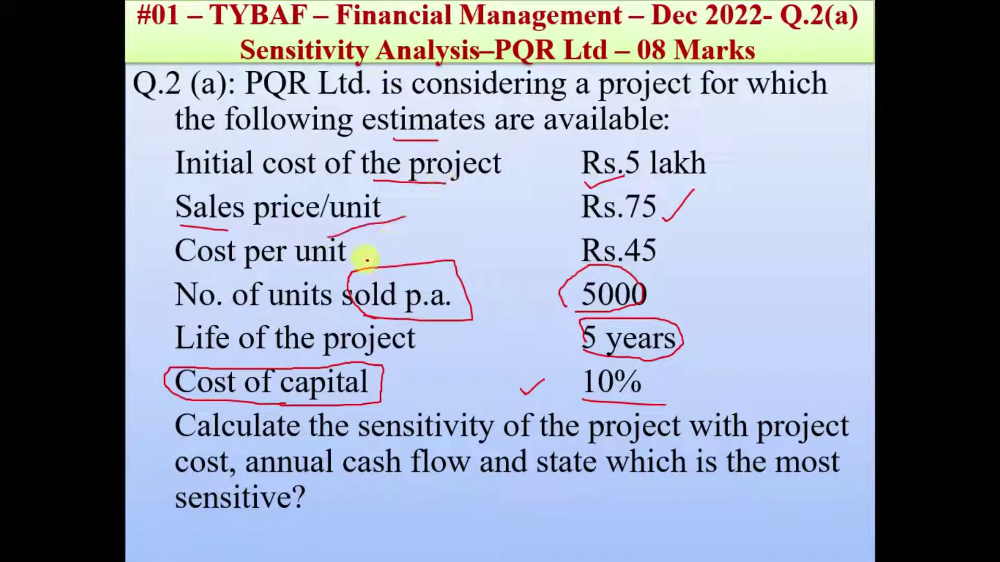
{"action": "left_click_drag", "start_coordinate": [350, 265], "coordinate": [438, 238]}
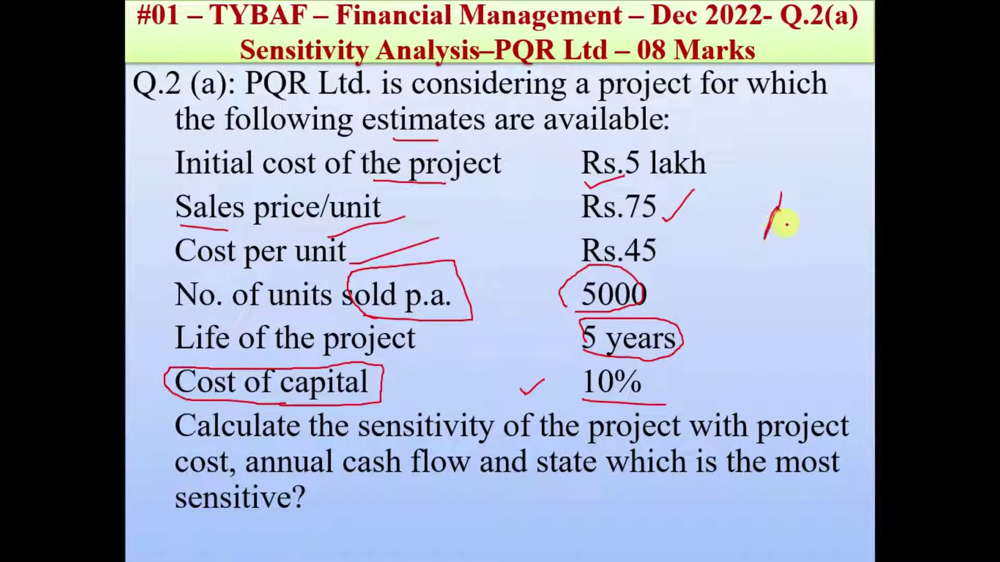
{"action": "mouse_move", "coordinate": [761, 261]}
{"action": "left_mouse_down"}
{"action": "mouse_move", "coordinate": [902, 189]}
{"action": "mouse_move", "coordinate": [738, 228]}
{"action": "left_mouse_up"}
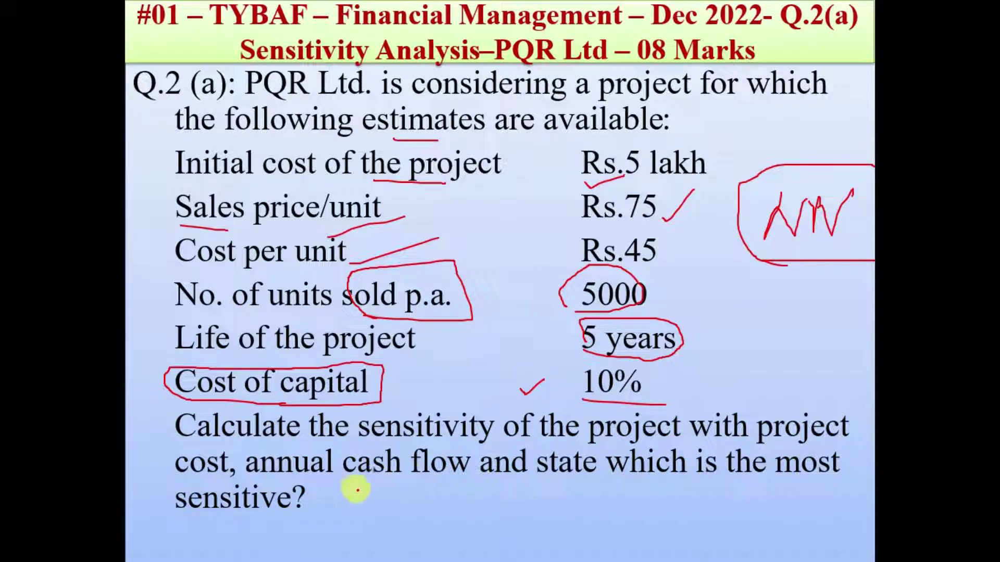
Step: Check the empty rows below NPV in the worksheet, and mark sensitivity, project cost and annual cash flow on the question slide
{"action": "key", "text": "alt+Tab"}
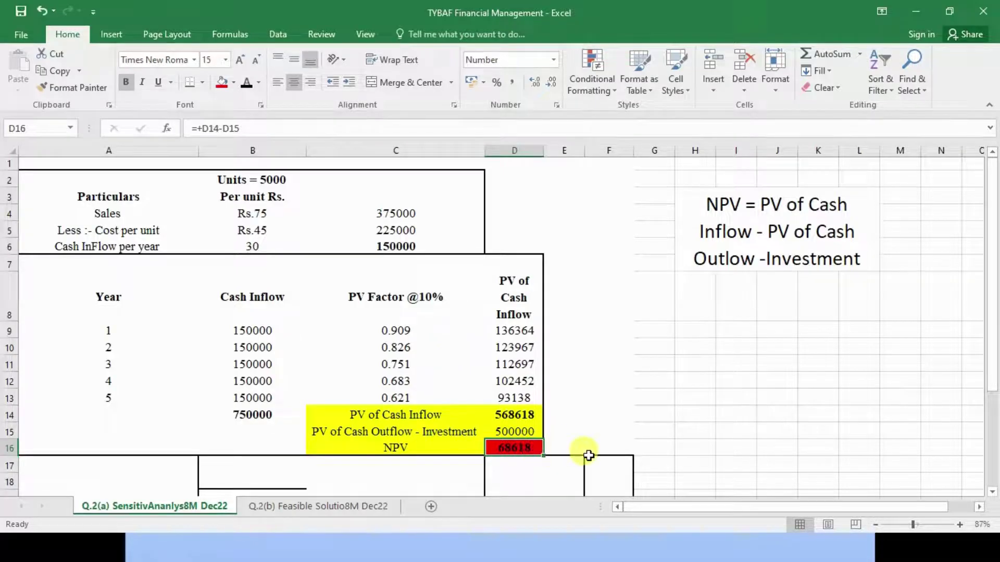
{"action": "scroll", "coordinate": [610, 396], "scroll_direction": "down", "scroll_amount": 1}
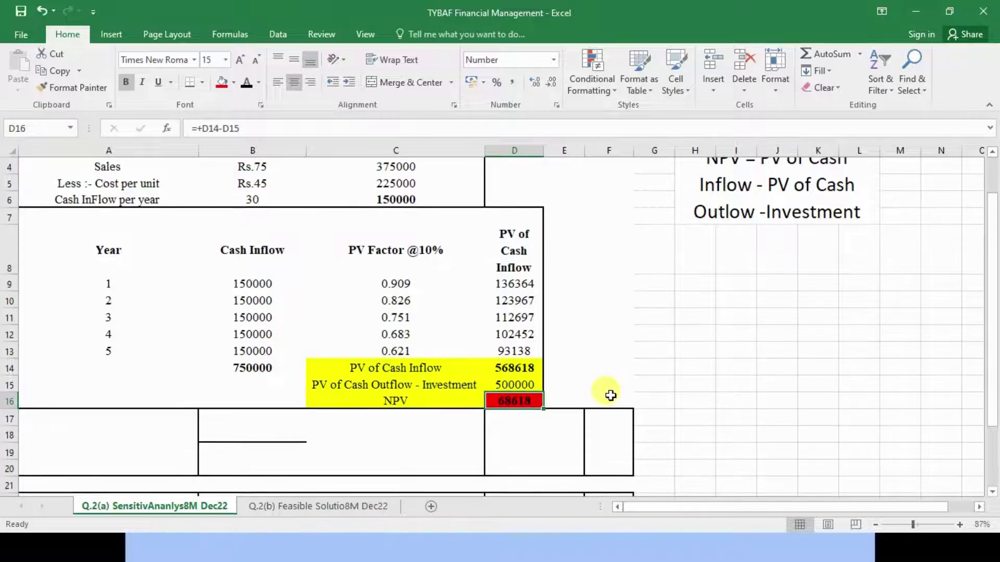
{"action": "scroll", "coordinate": [682, 363], "scroll_direction": "down", "scroll_amount": 2}
{"action": "key", "text": "alt+Tab"}
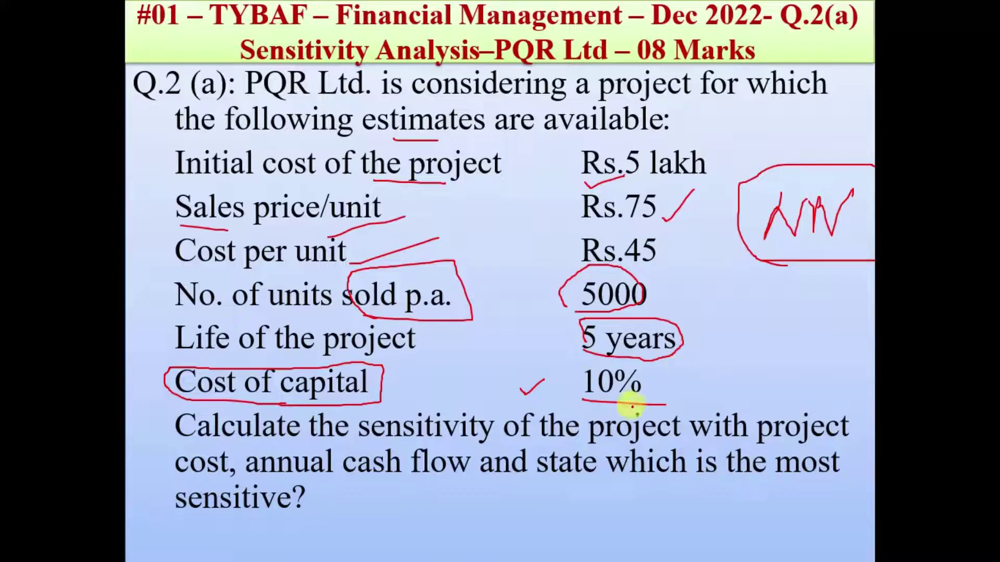
{"action": "left_click_drag", "start_coordinate": [405, 443], "coordinate": [447, 443]}
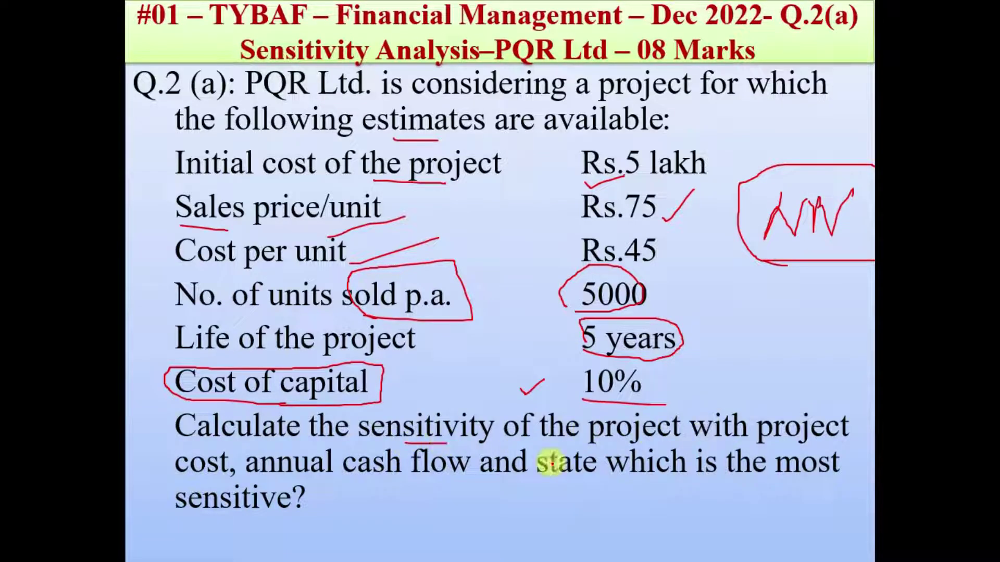
{"action": "left_click_drag", "start_coordinate": [578, 445], "coordinate": [671, 446]}
{"action": "mouse_move", "coordinate": [747, 409]}
{"action": "left_mouse_down"}
{"action": "mouse_move", "coordinate": [693, 406]}
{"action": "mouse_move", "coordinate": [719, 446]}
{"action": "mouse_move", "coordinate": [730, 409]}
{"action": "left_mouse_up"}
{"action": "left_click_drag", "start_coordinate": [759, 445], "coordinate": [808, 446]}
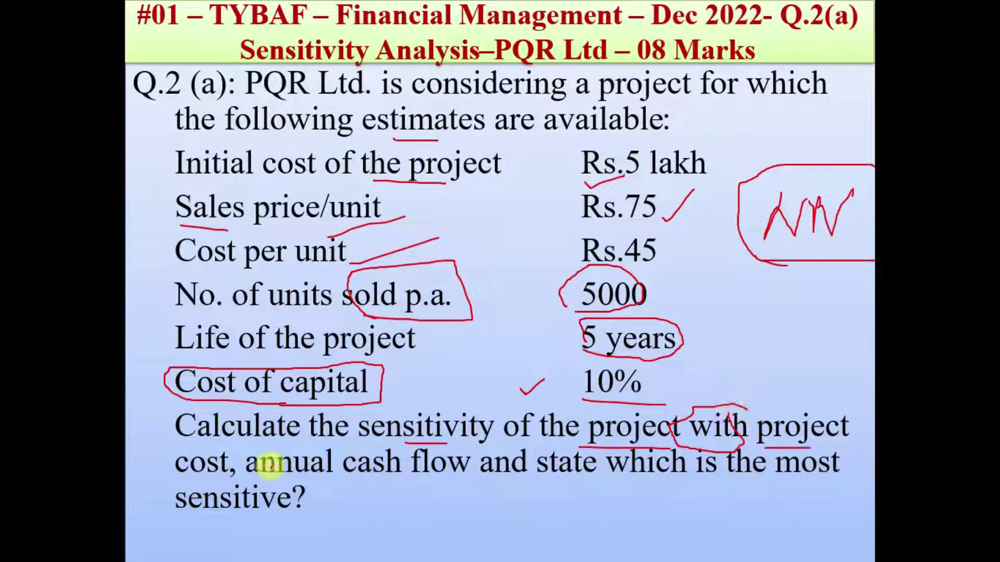
{"action": "left_click_drag", "start_coordinate": [177, 478], "coordinate": [223, 479]}
{"action": "mouse_move", "coordinate": [606, 151]}
{"action": "left_mouse_down"}
{"action": "mouse_move", "coordinate": [641, 196]}
{"action": "mouse_move", "coordinate": [596, 138]}
{"action": "left_mouse_up"}
{"action": "mouse_move", "coordinate": [289, 482]}
{"action": "left_mouse_down"}
{"action": "mouse_move", "coordinate": [462, 458]}
{"action": "mouse_move", "coordinate": [268, 447]}
{"action": "mouse_move", "coordinate": [334, 475]}
{"action": "left_mouse_up"}
Step: Switch back to Excel and check the cash inflow per year in row 6, ending on C6
{"action": "key", "text": "alt+Tab"}
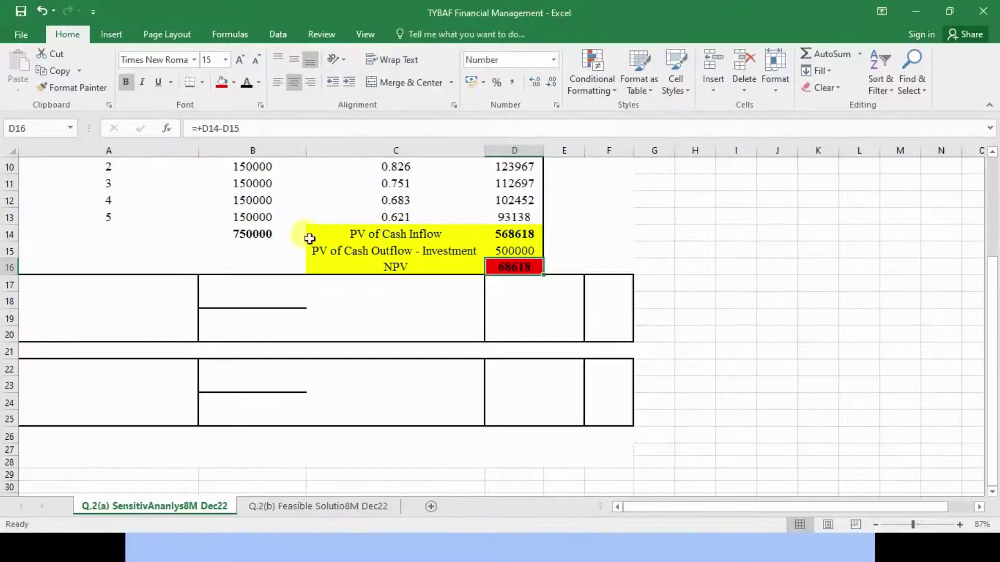
{"action": "scroll", "coordinate": [401, 265], "scroll_direction": "up", "scroll_amount": 1}
{"action": "scroll", "coordinate": [401, 269], "scroll_direction": "up", "scroll_amount": 1}
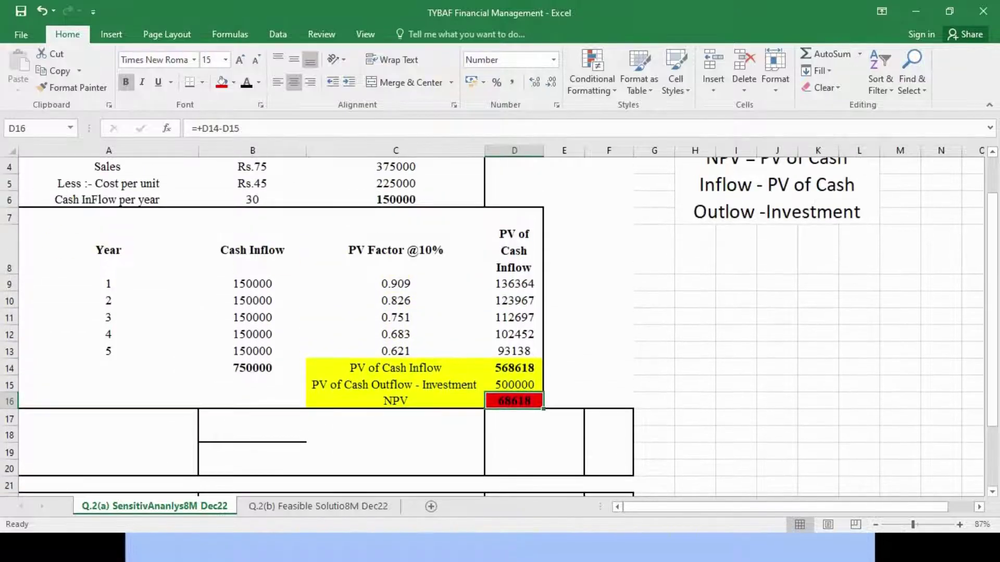
{"action": "left_click", "coordinate": [107, 199]}
{"action": "left_click", "coordinate": [396, 200]}
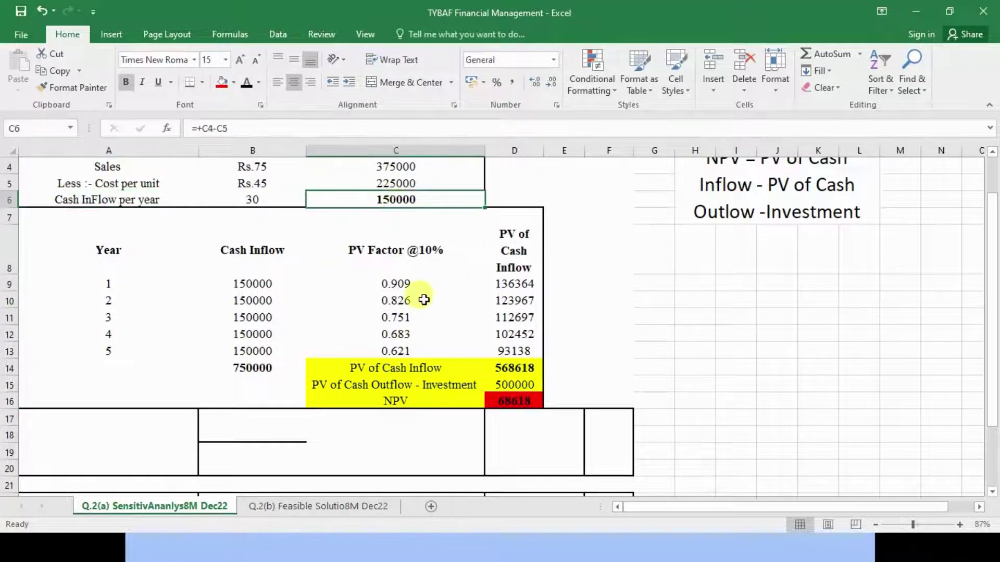
Step: Set the font color of A17:A20 and A22:A24 to black, revealing the Sensitivity of Project Cost and Sensitivity of Annual Cash Inflow labels
{"action": "scroll", "coordinate": [424, 300], "scroll_direction": "down", "scroll_amount": 2}
{"action": "left_click", "coordinate": [123, 314]}
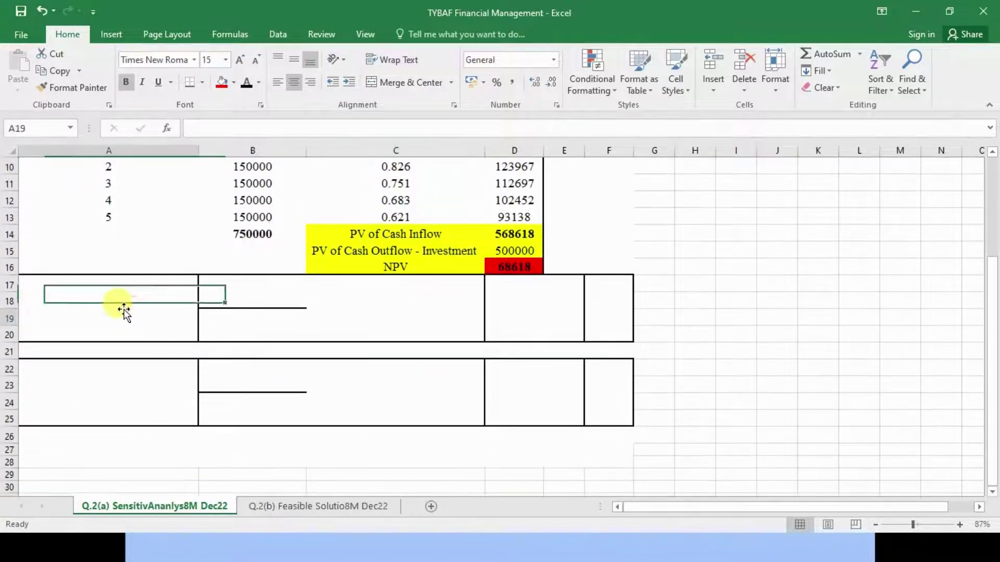
{"action": "left_click_drag", "start_coordinate": [127, 285], "coordinate": [125, 331]}
{"action": "left_click", "coordinate": [246, 83]}
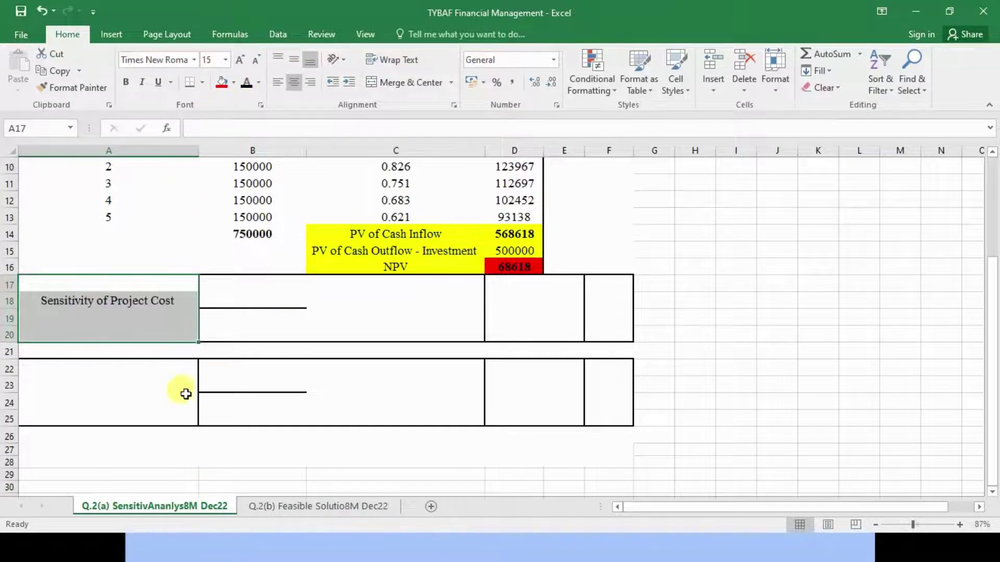
{"action": "left_click", "coordinate": [118, 396]}
{"action": "left_click_drag", "start_coordinate": [125, 367], "coordinate": [127, 409]}
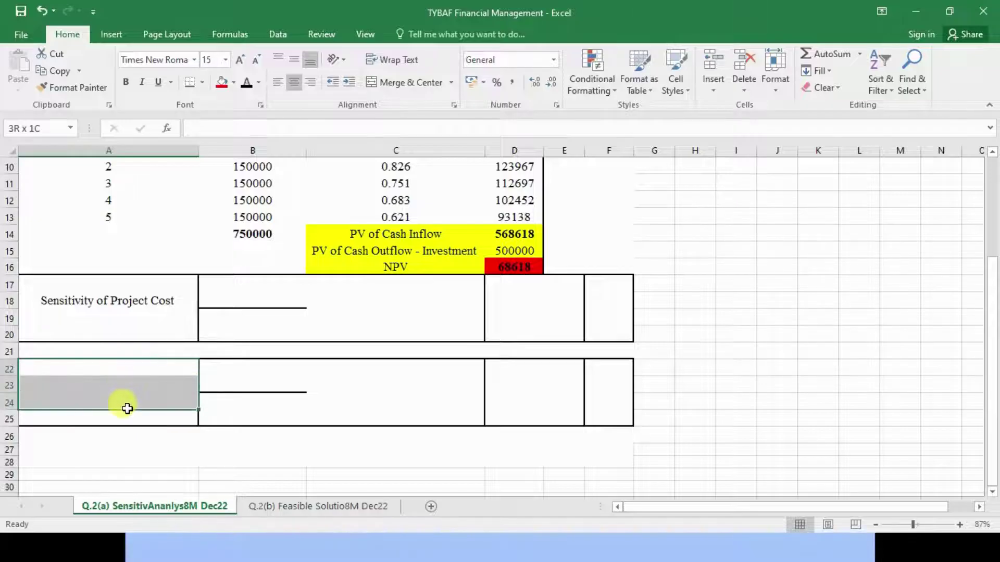
{"action": "left_click", "coordinate": [247, 84]}
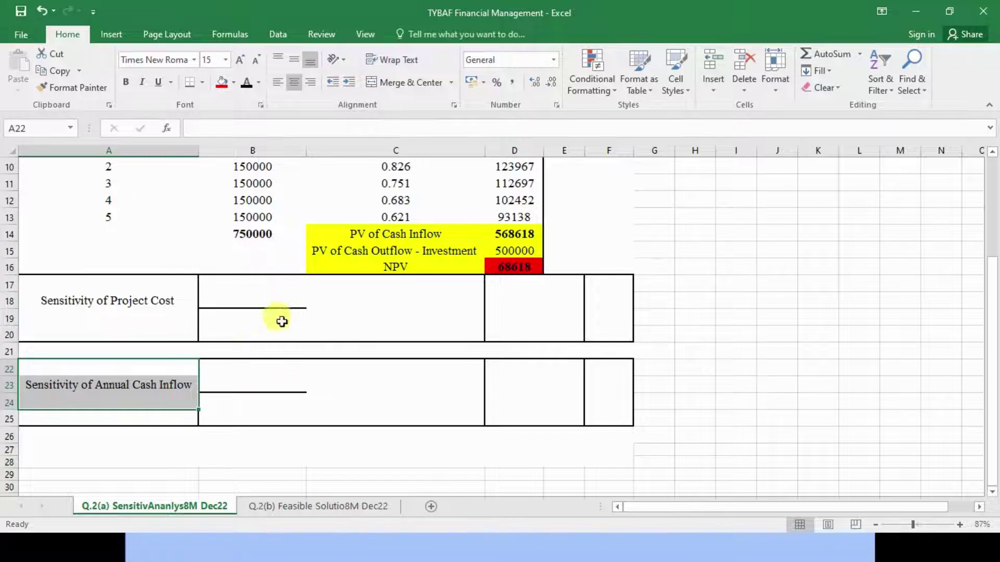
Step: Set the font color of the NPV numerators in B18 and B23 to black
{"action": "left_click", "coordinate": [240, 299]}
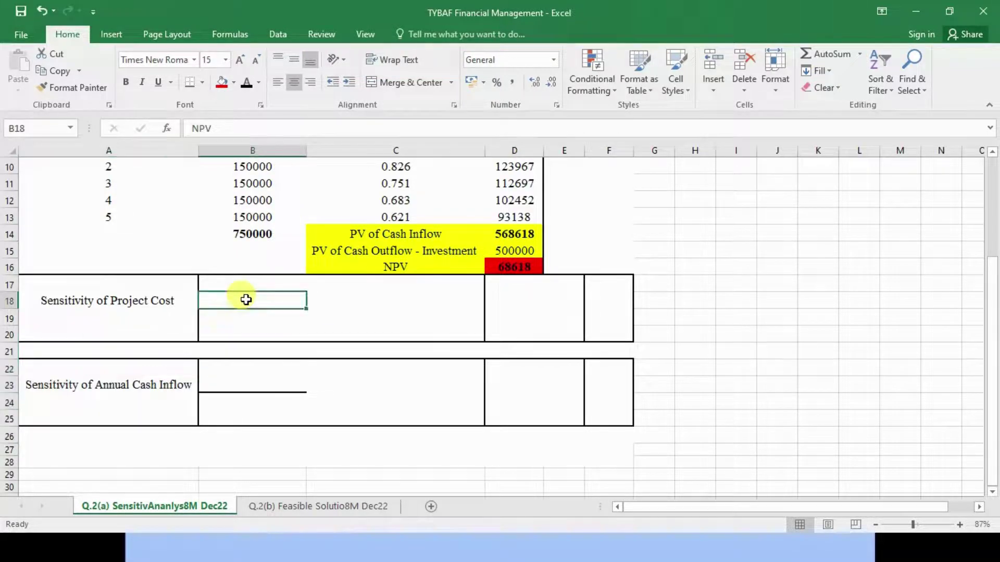
{"action": "left_click", "coordinate": [252, 384]}
{"action": "left_click", "coordinate": [247, 83]}
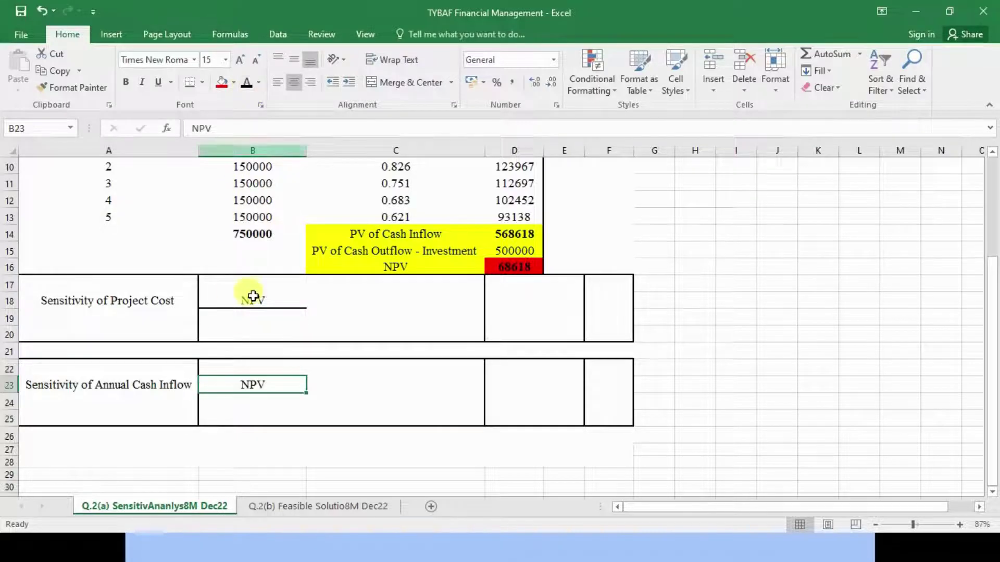
Step: Set the font color of the Project Cost and Annual Cash Inflow denominators in B19 and B24 to black
{"action": "left_click", "coordinate": [257, 315]}
{"action": "left_click", "coordinate": [149, 310]}
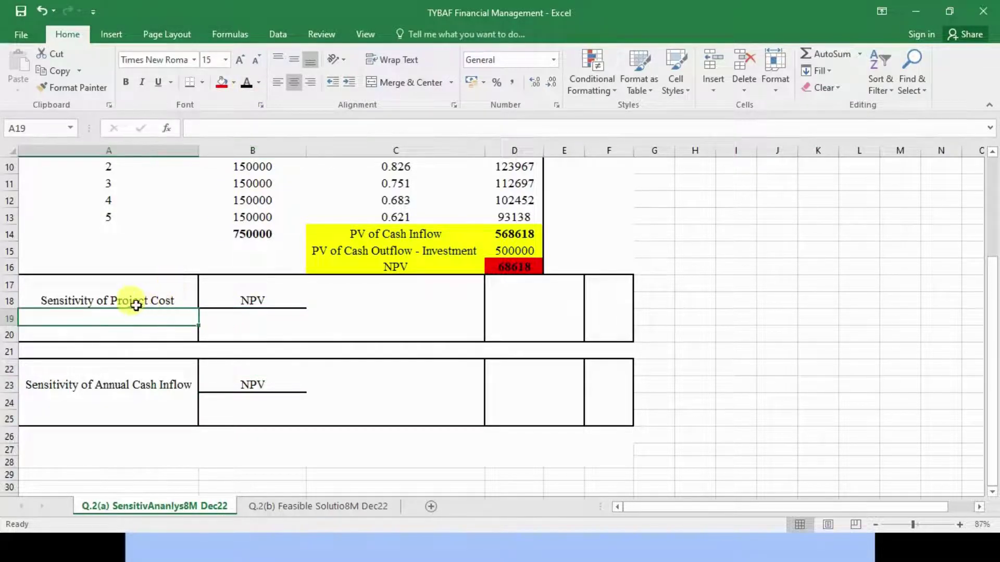
{"action": "left_click", "coordinate": [265, 319]}
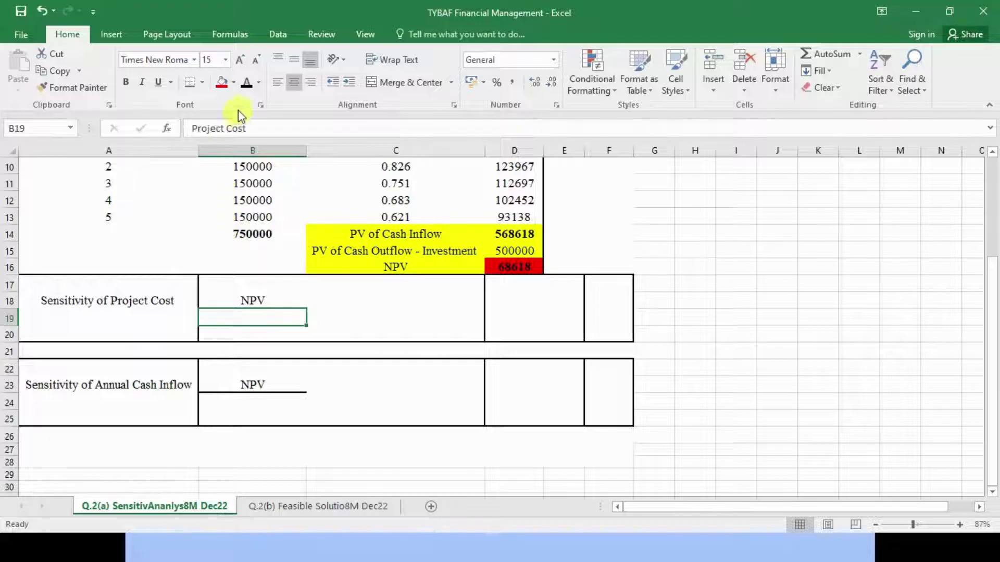
{"action": "left_click", "coordinate": [245, 90]}
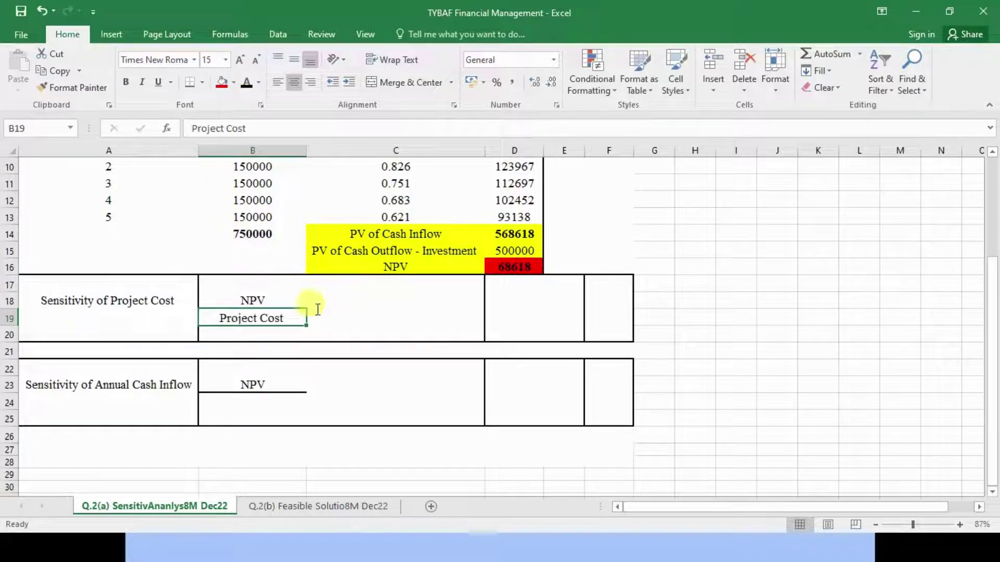
{"action": "left_click", "coordinate": [250, 401]}
{"action": "left_click", "coordinate": [246, 84]}
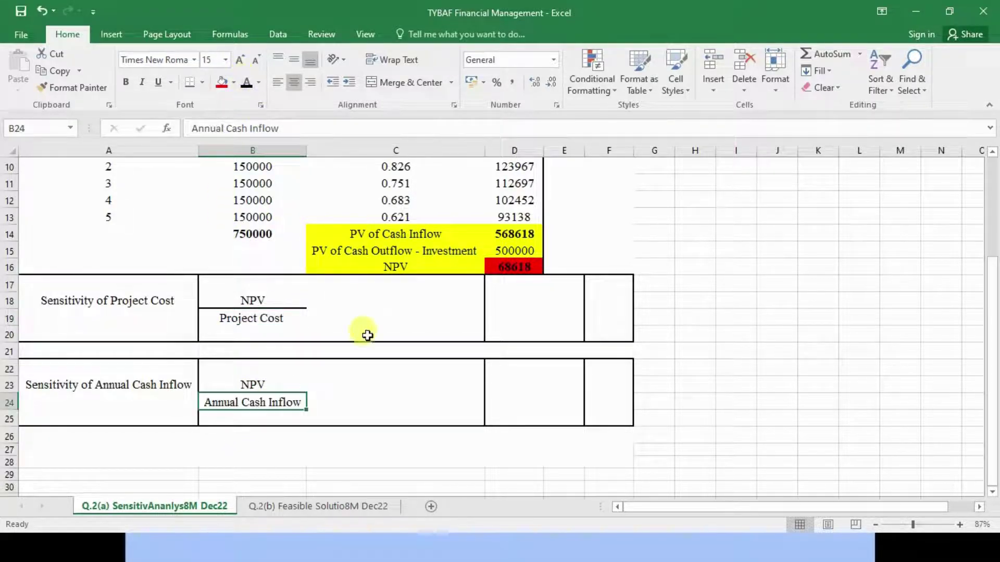
Step: Set the × 100 equation text beside both sensitivity formulas in column C to black
{"action": "left_click", "coordinate": [330, 389]}
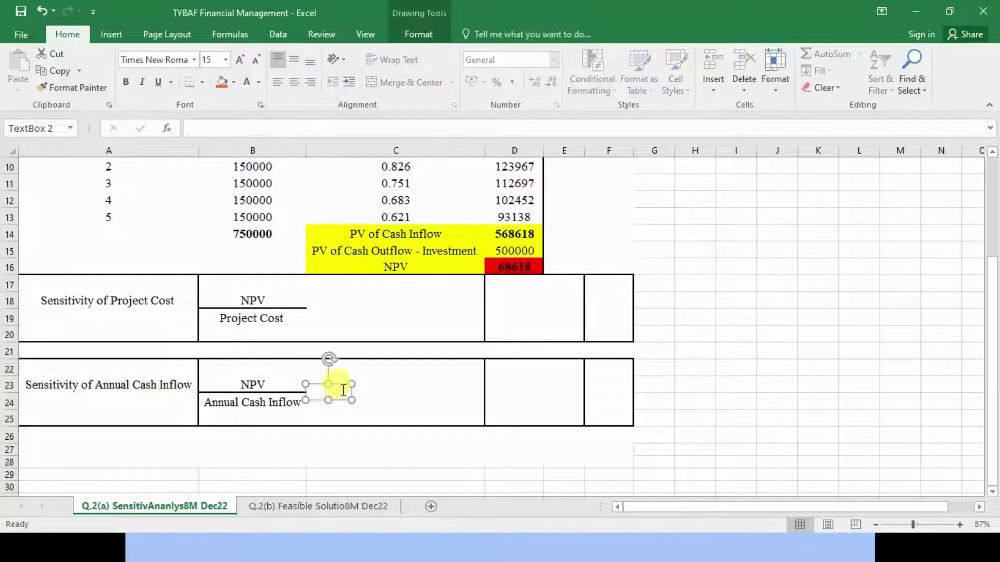
{"action": "key", "text": "alt+equal"}
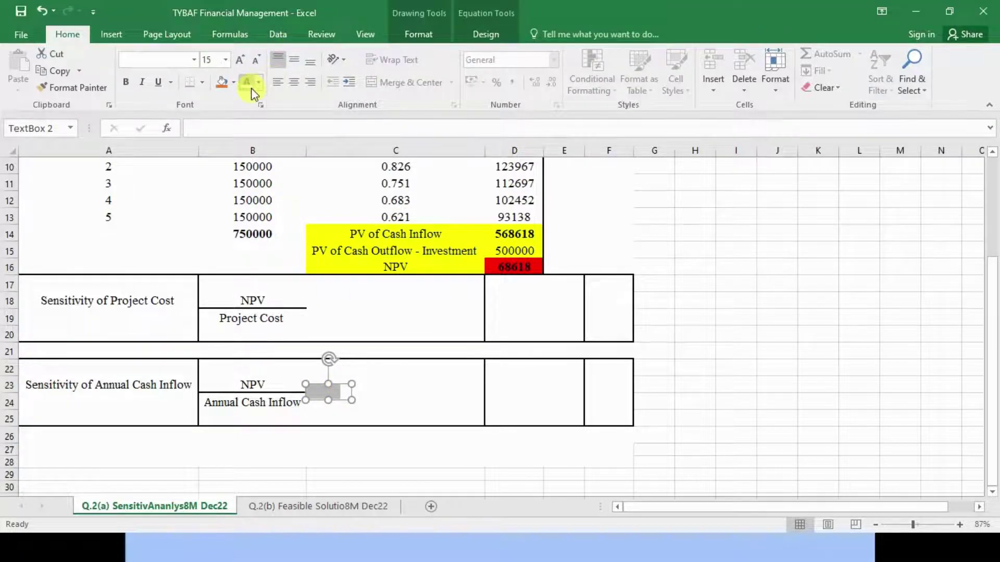
{"action": "left_click", "coordinate": [258, 83]}
{"action": "left_click", "coordinate": [258, 130]}
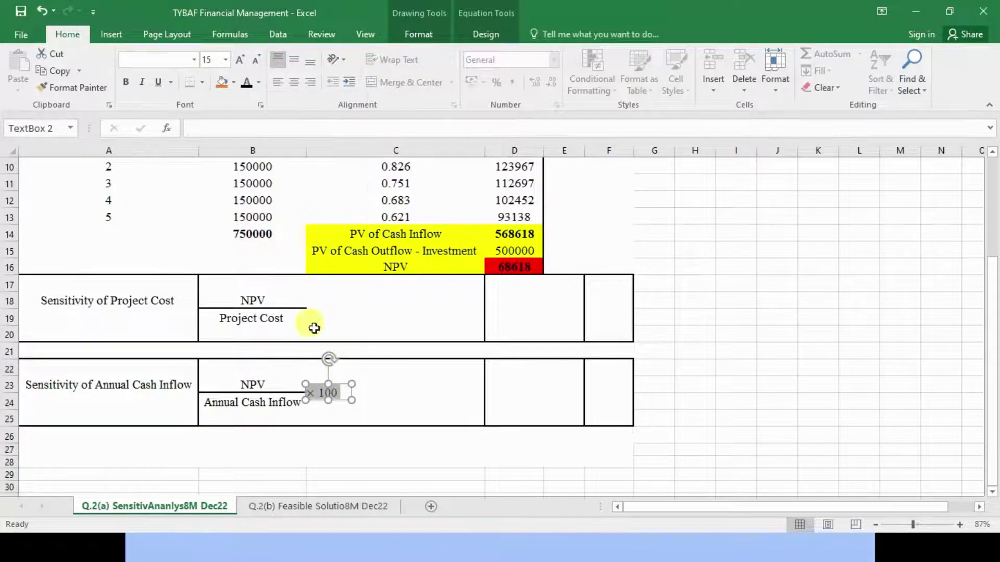
{"action": "left_click", "coordinate": [317, 310]}
{"action": "key", "text": "alt+equal"}
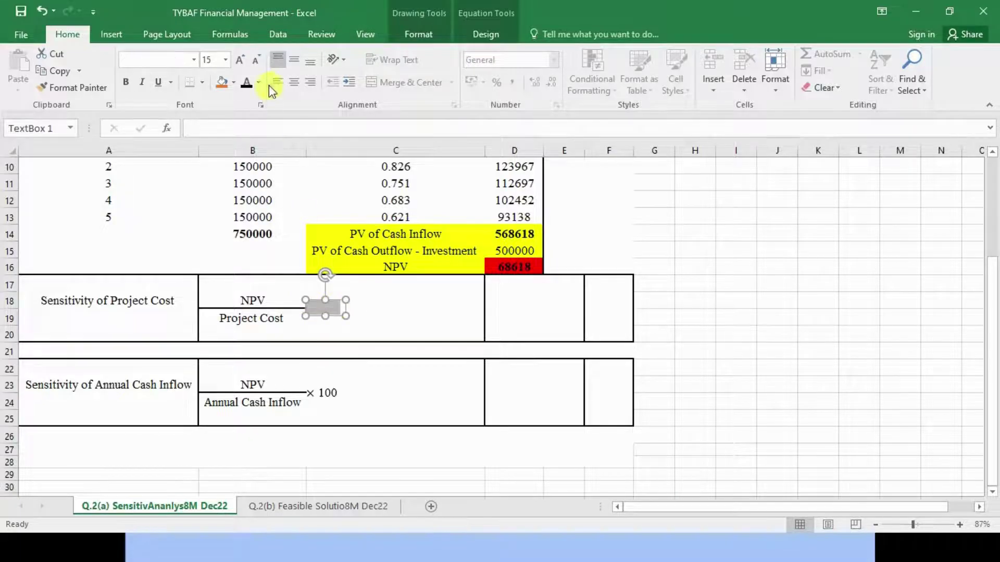
{"action": "left_click", "coordinate": [435, 408]}
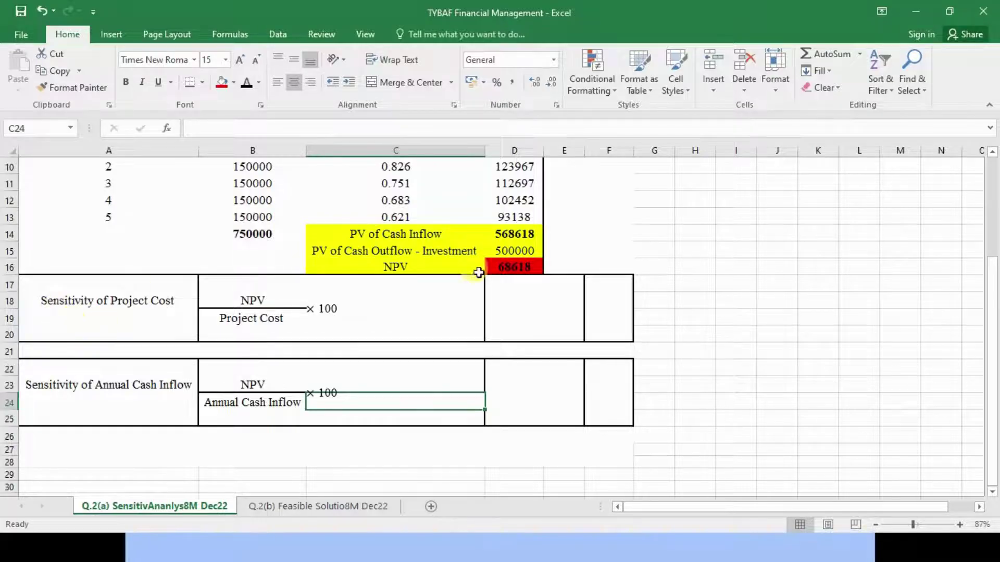
Step: Check the NPV figure in D16 against the numerator and denominator terms of the two sensitivity formulas in column B
{"action": "left_click", "coordinate": [511, 266]}
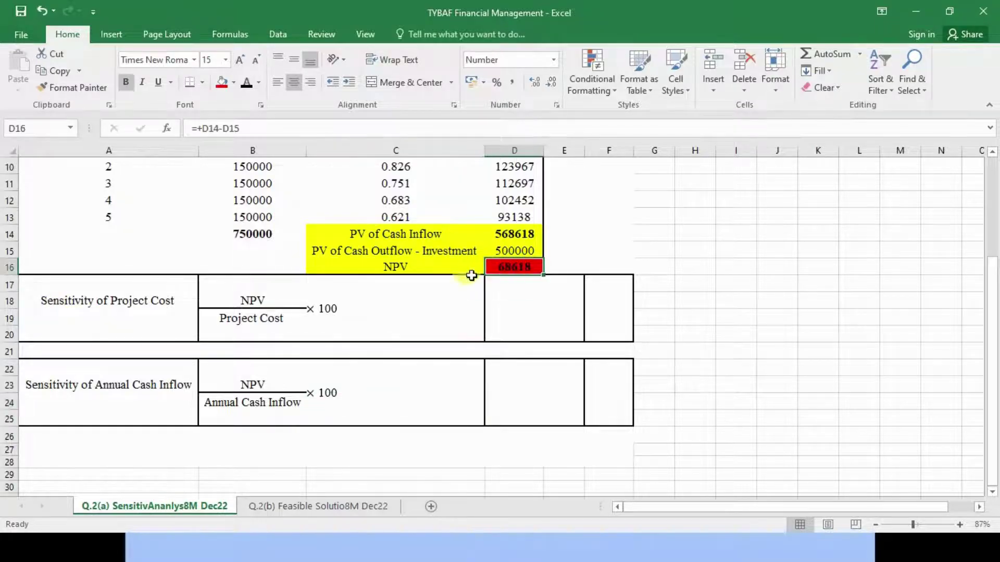
{"action": "left_click", "coordinate": [252, 323]}
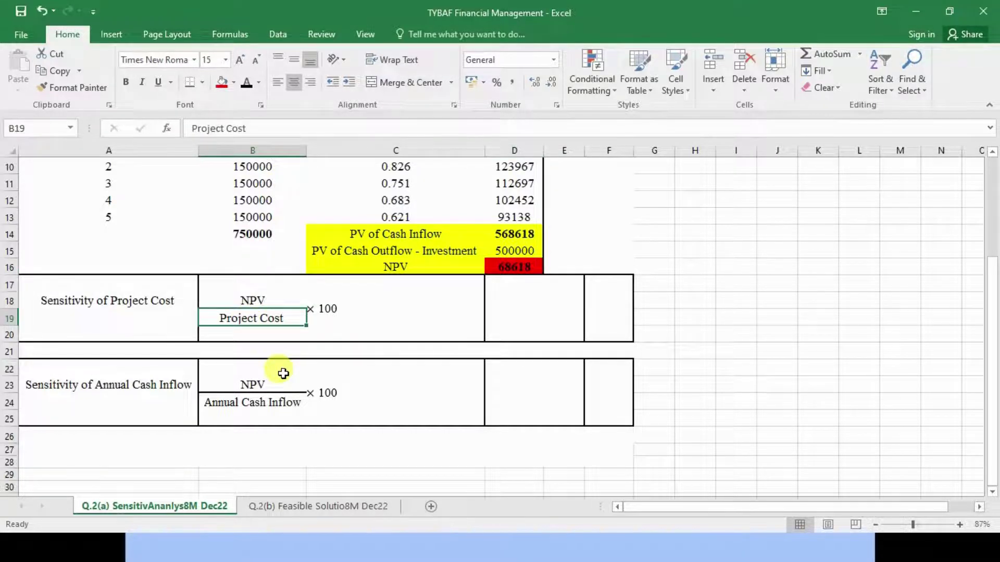
{"action": "left_click", "coordinate": [272, 303]}
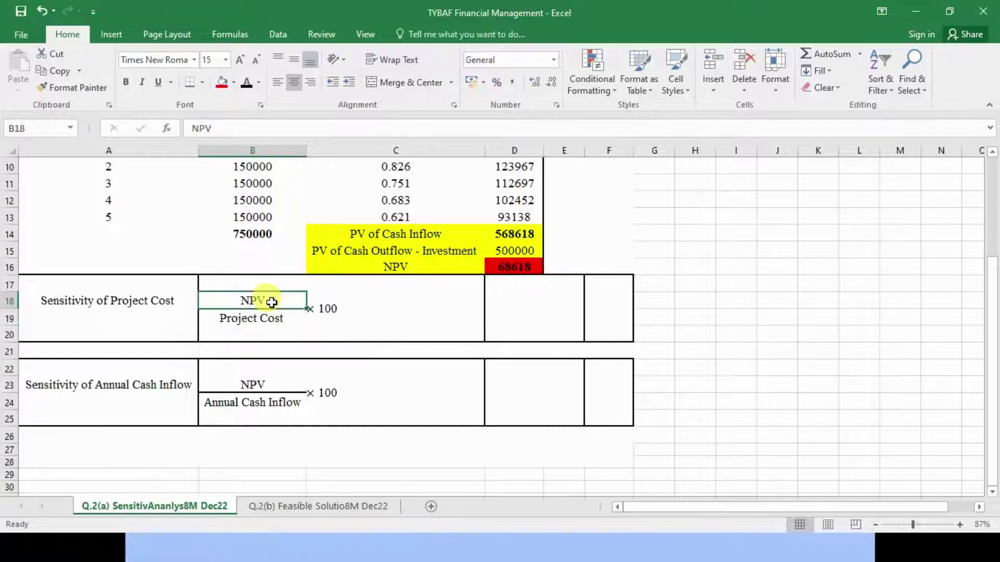
{"action": "left_click", "coordinate": [256, 319]}
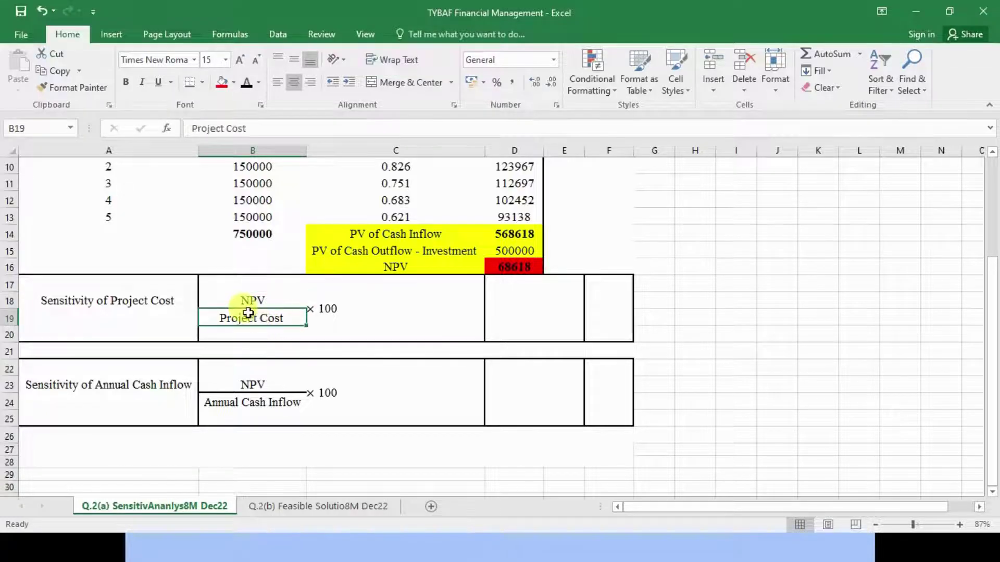
{"action": "left_click", "coordinate": [231, 406]}
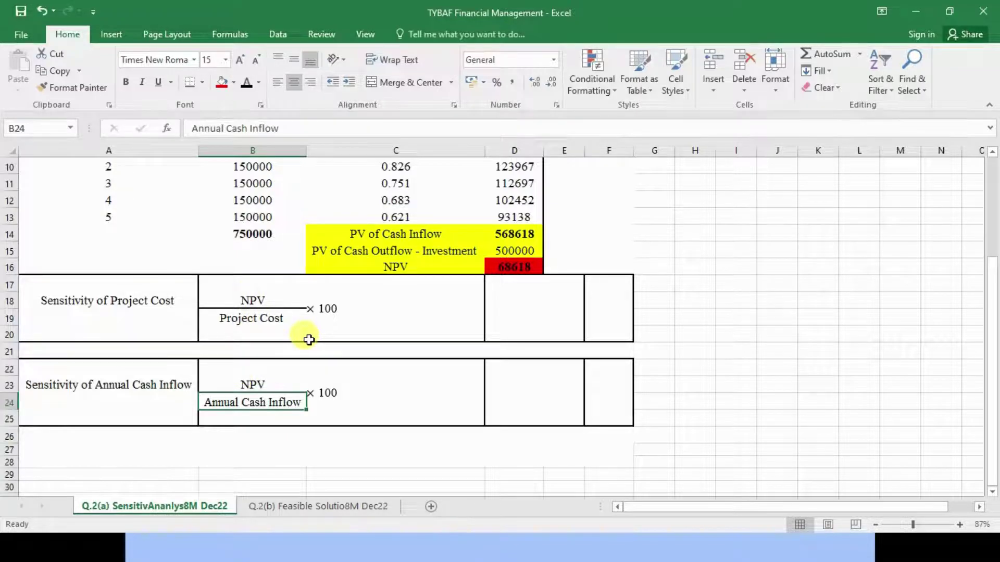
Step: Set the font color of D18 and D19 to black and change the NPV value in D18 to 68618
{"action": "left_click", "coordinate": [510, 300]}
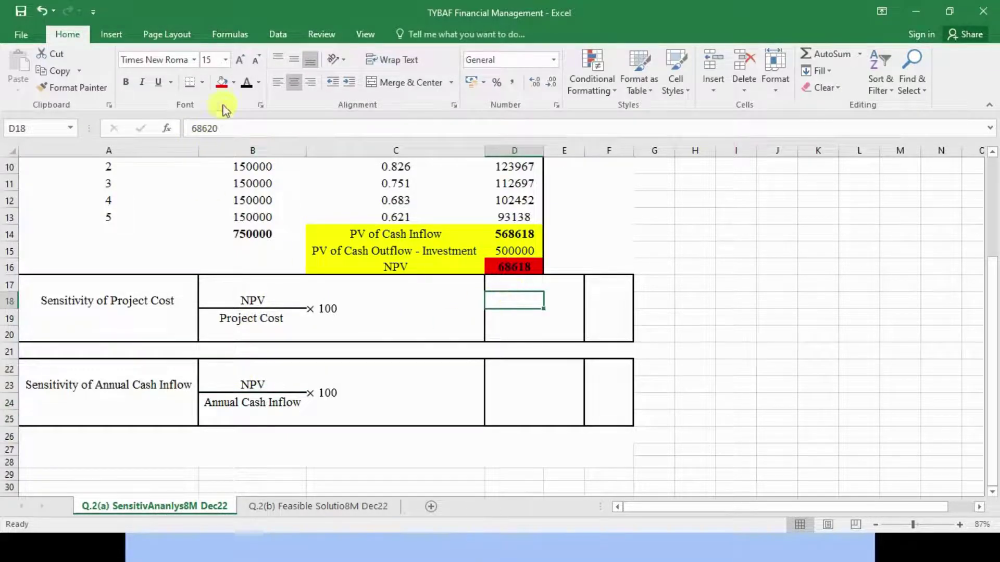
{"action": "left_click", "coordinate": [246, 83]}
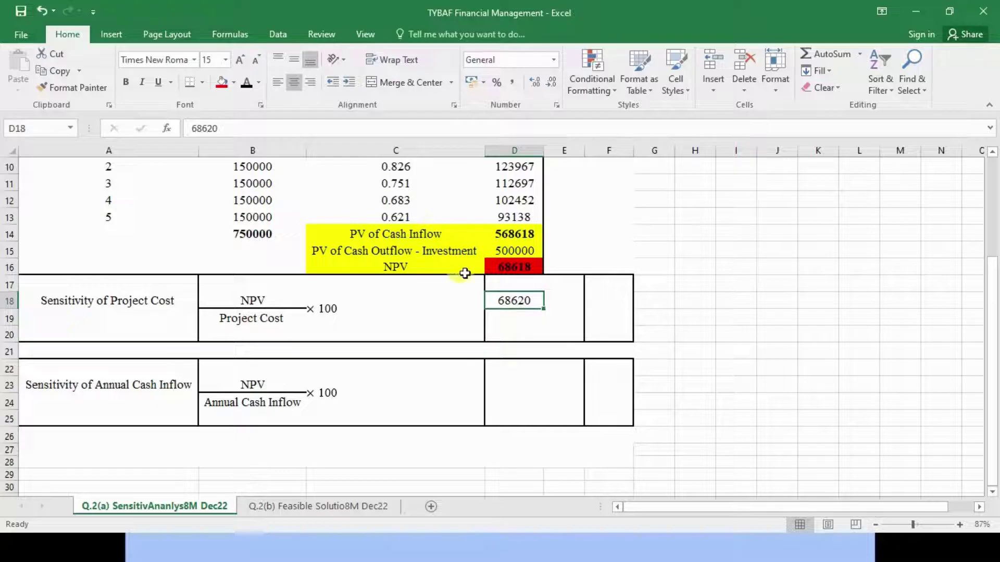
{"action": "double_click", "coordinate": [528, 301]}
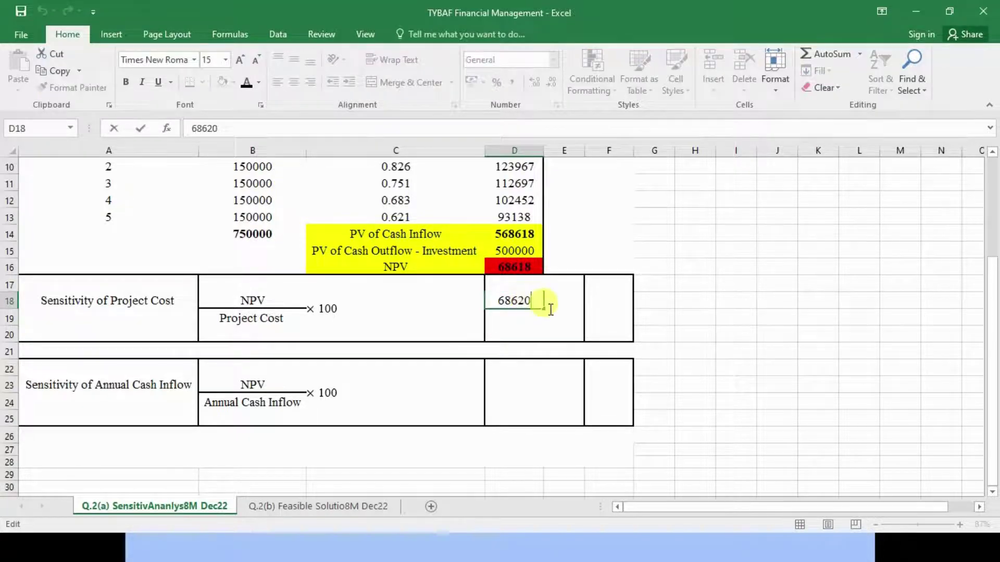
{"action": "key", "text": "BackSpace"}
{"action": "key", "text": "BackSpace"}
{"action": "key", "text": "Return"}
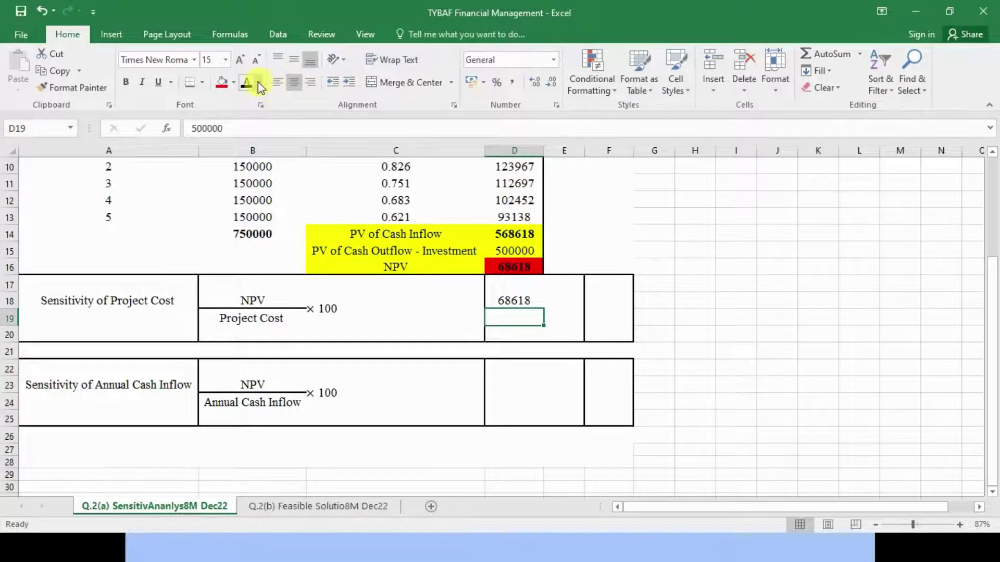
{"action": "left_click", "coordinate": [247, 84]}
Step: Set the × 100 text beside the project cost figures to black and add a bottom border to D18 as the fraction line
{"action": "left_click", "coordinate": [544, 306]}
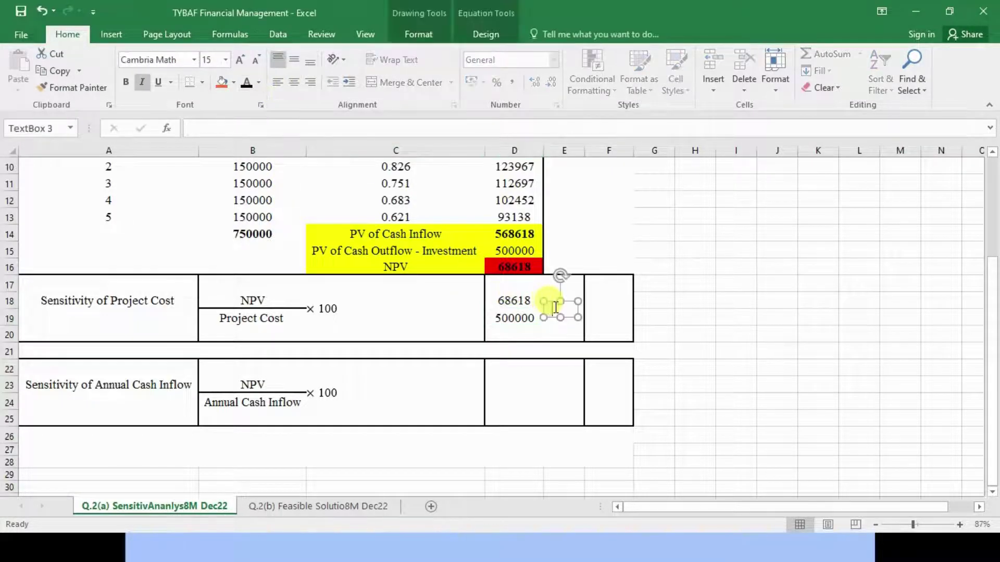
{"action": "left_click", "coordinate": [569, 308]}
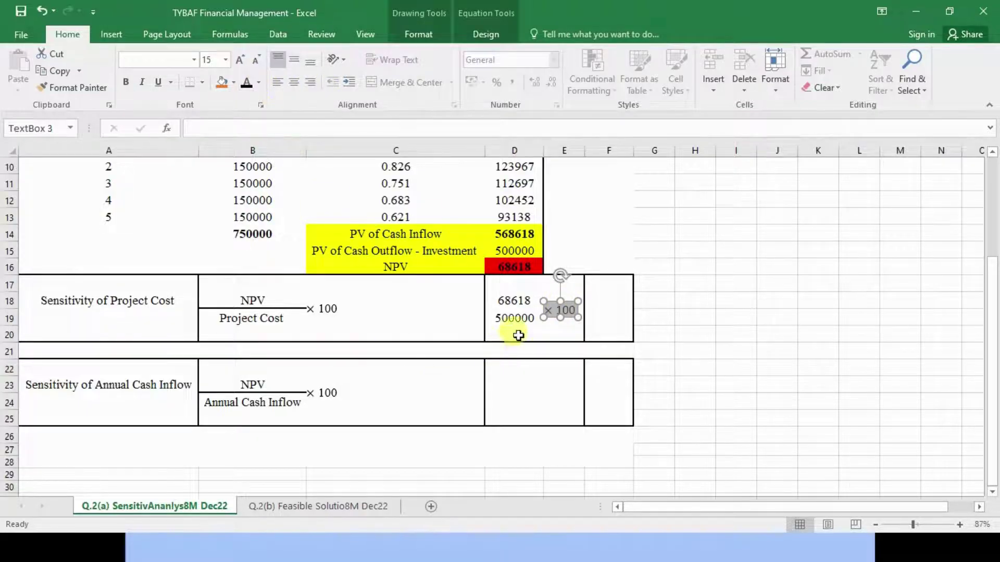
{"action": "left_click", "coordinate": [508, 298]}
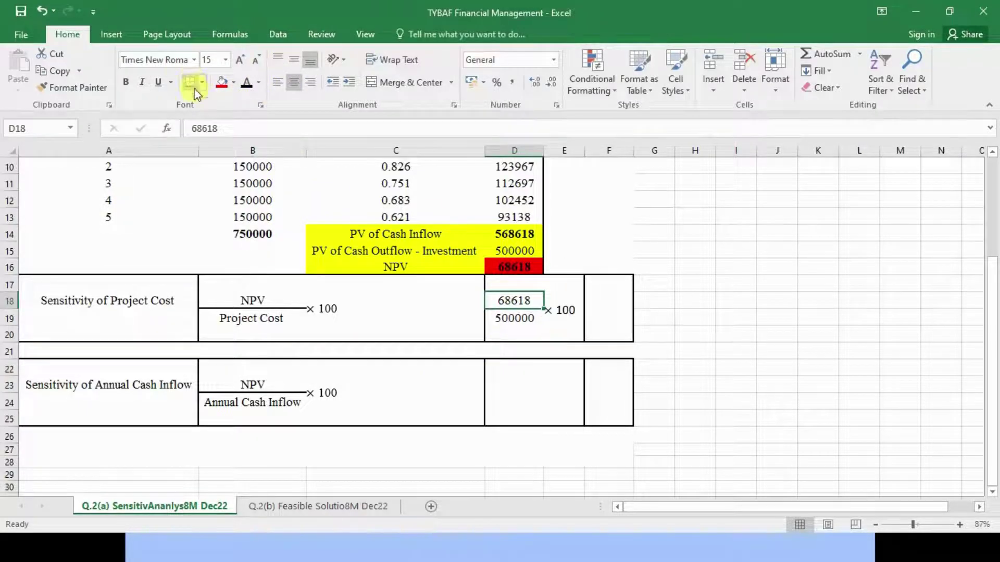
{"action": "left_click", "coordinate": [517, 330]}
Step: Set the font color of D23 and D24 to black and change the NPV value in D23 to 68618
{"action": "left_click", "coordinate": [511, 385]}
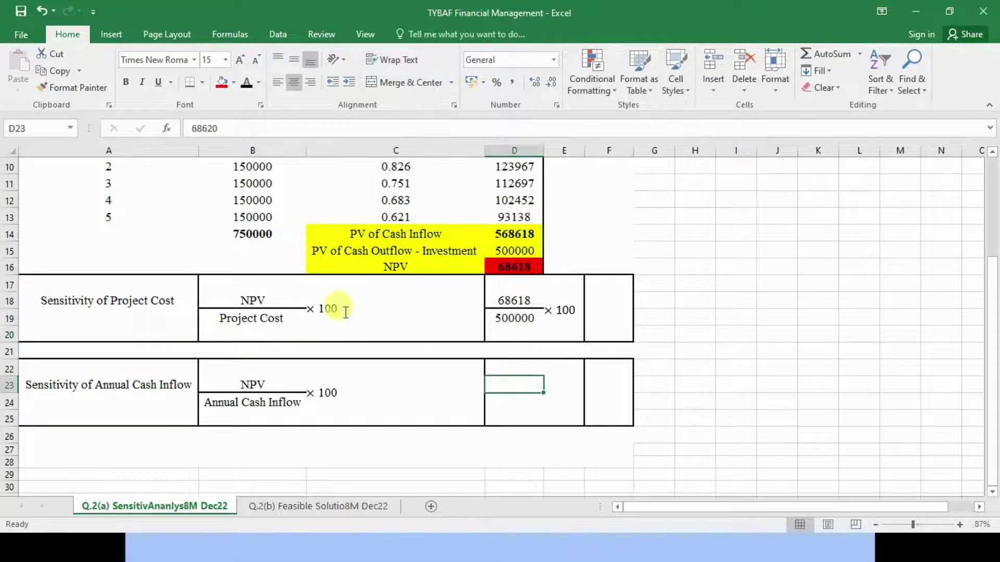
{"action": "left_click", "coordinate": [246, 83]}
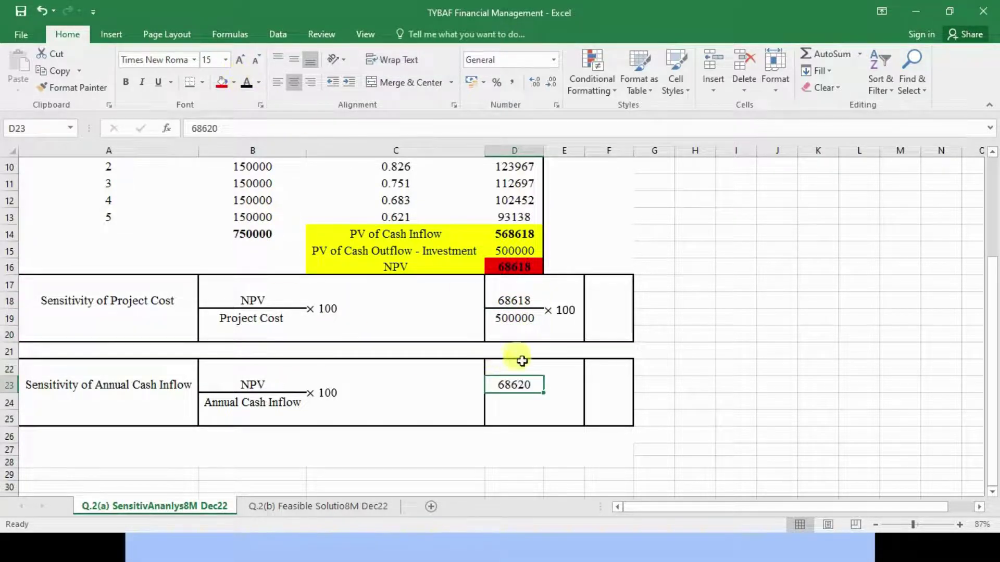
{"action": "double_click", "coordinate": [545, 385]}
{"action": "key", "text": "BackSpace"}
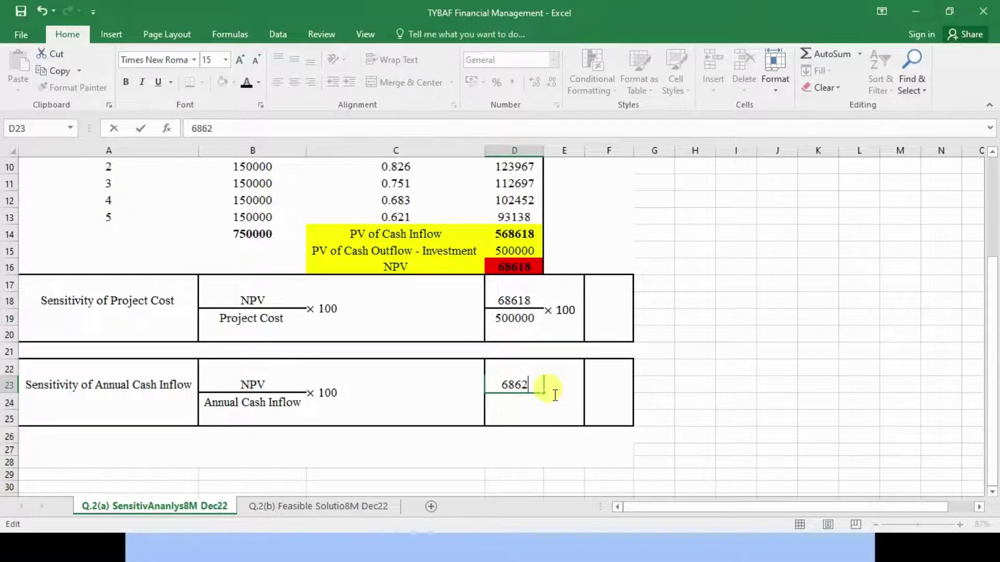
{"action": "type", "text": "18"}
{"action": "key", "text": "Return"}
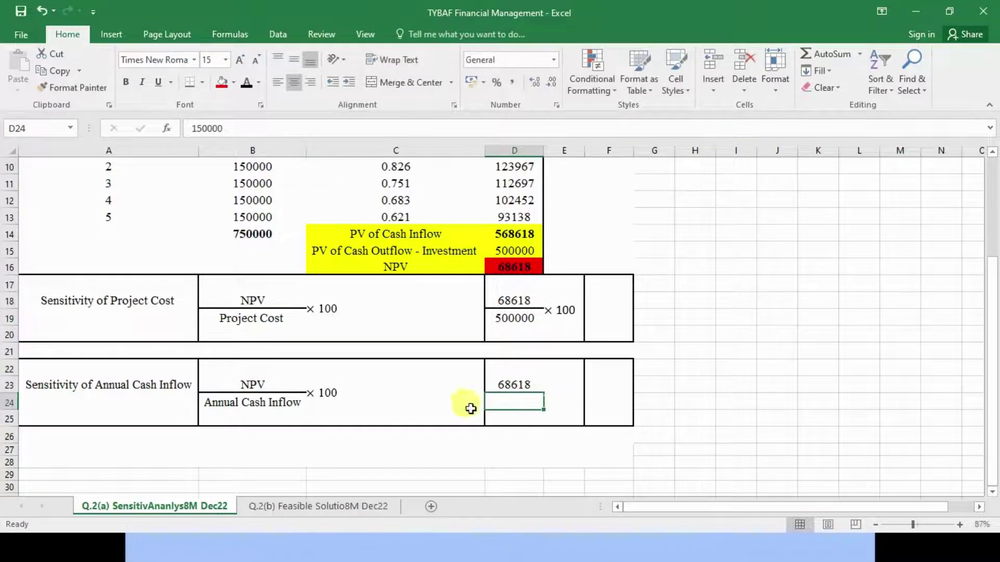
{"action": "left_click", "coordinate": [245, 83]}
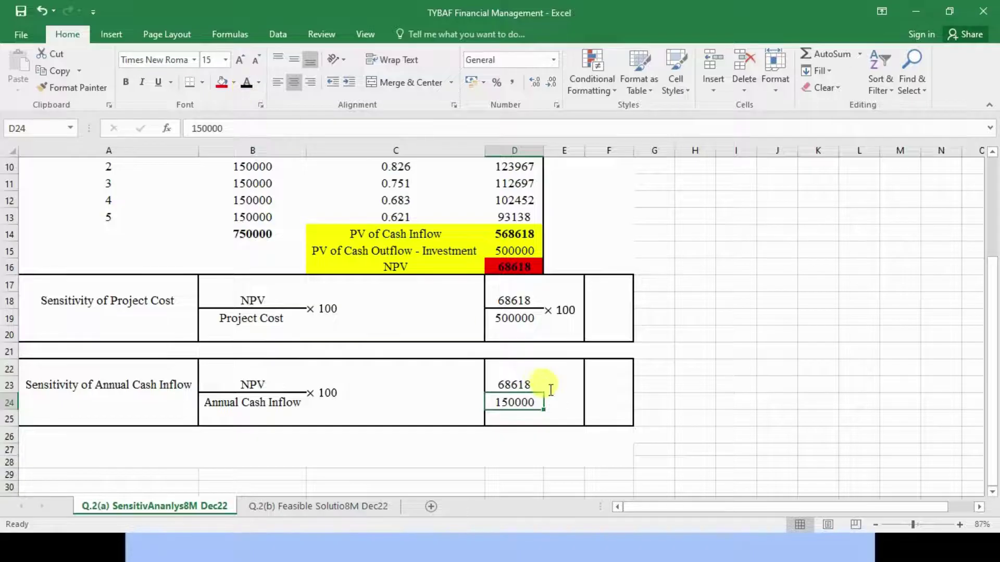
Step: Add a bottom border to D23 as the fraction line and set the × 100 text beside the annual cash inflow figures to black
{"action": "left_click", "coordinate": [510, 384]}
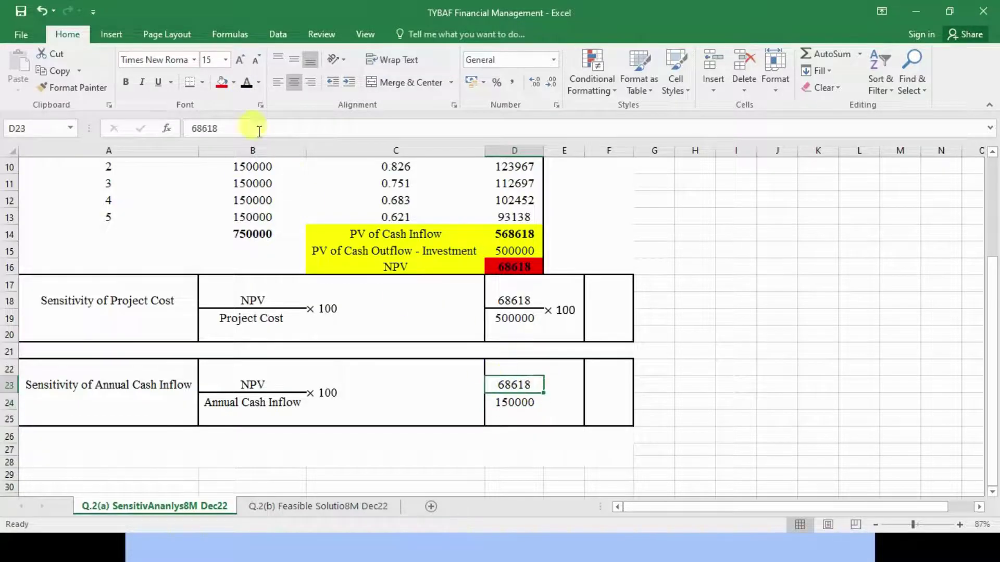
{"action": "left_click", "coordinate": [556, 392]}
{"action": "type", "text": "× 100"}
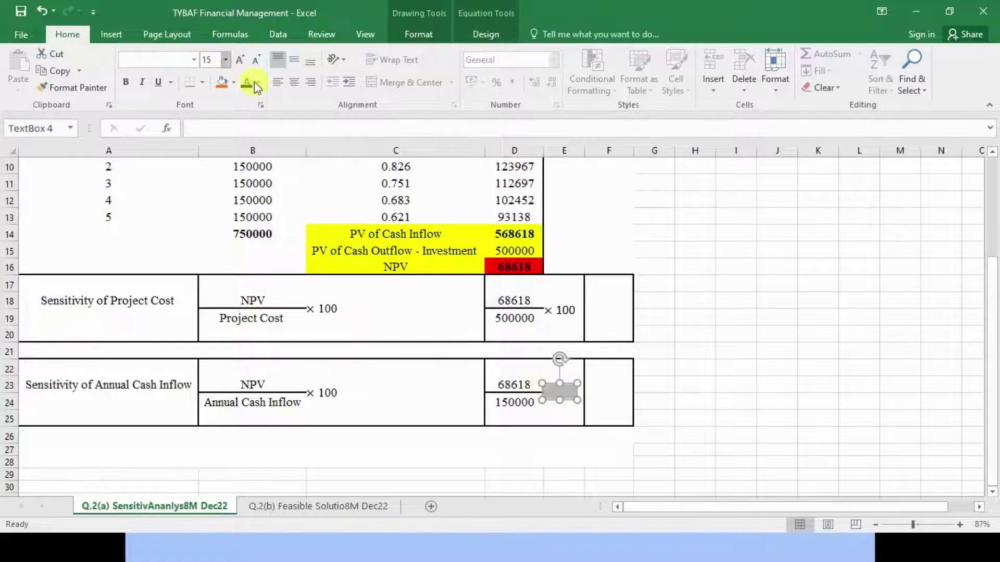
{"action": "left_click", "coordinate": [598, 380]}
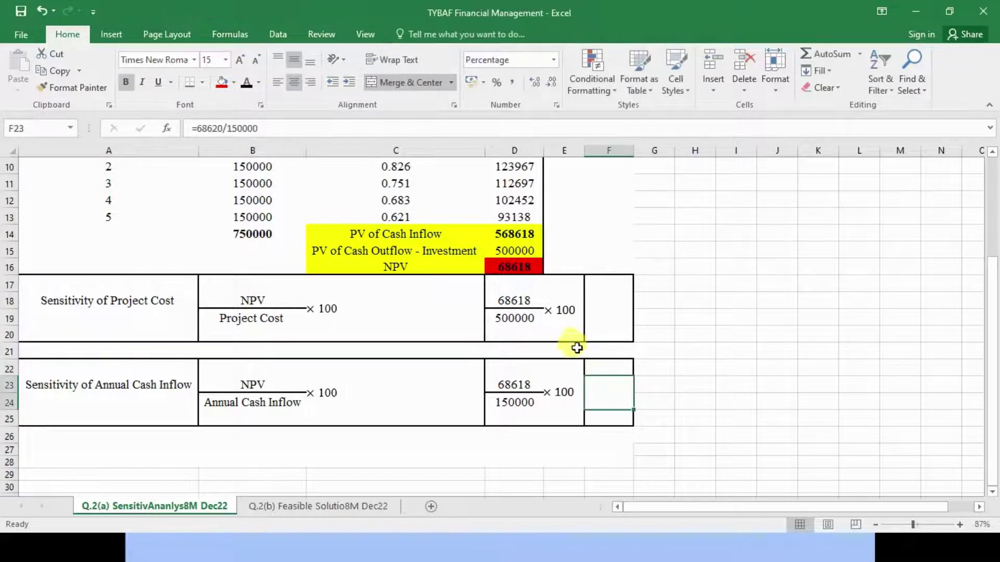
Step: Set the font color of F18 to black and change its project cost sensitivity formula to =68618/500000
{"action": "left_click", "coordinate": [506, 299]}
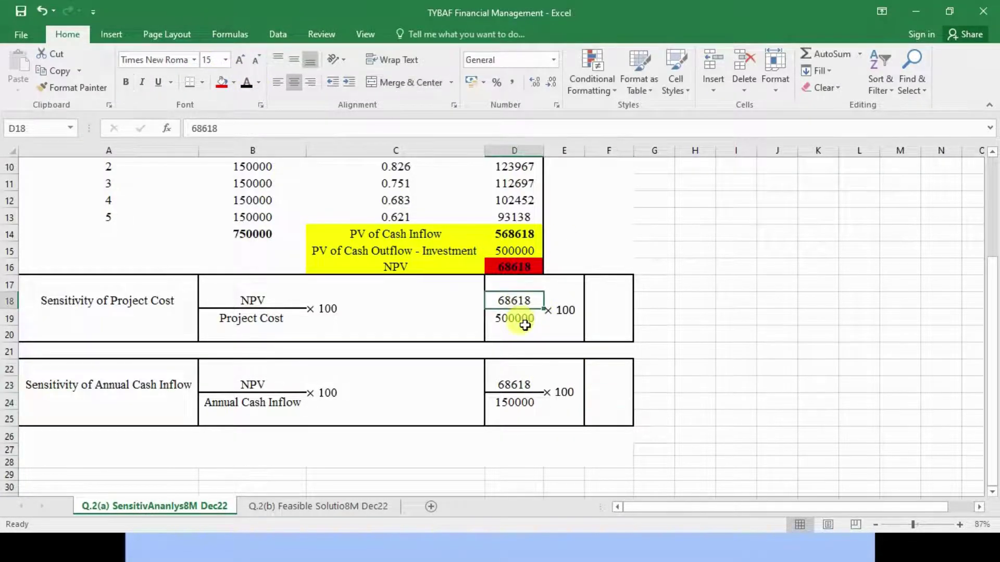
{"action": "left_click", "coordinate": [508, 318]}
{"action": "left_click", "coordinate": [564, 309]}
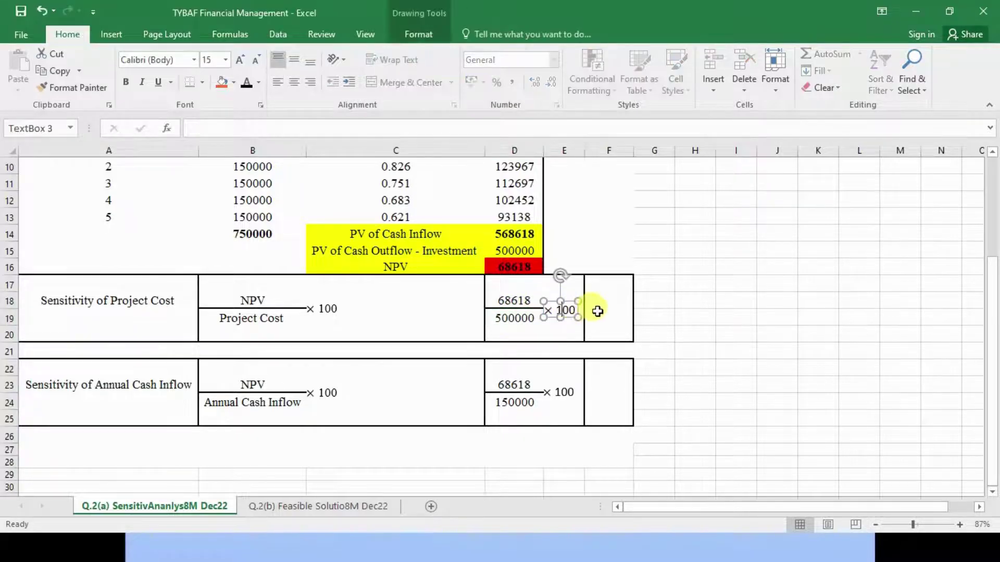
{"action": "left_click", "coordinate": [593, 310]}
{"action": "left_click", "coordinate": [248, 87]}
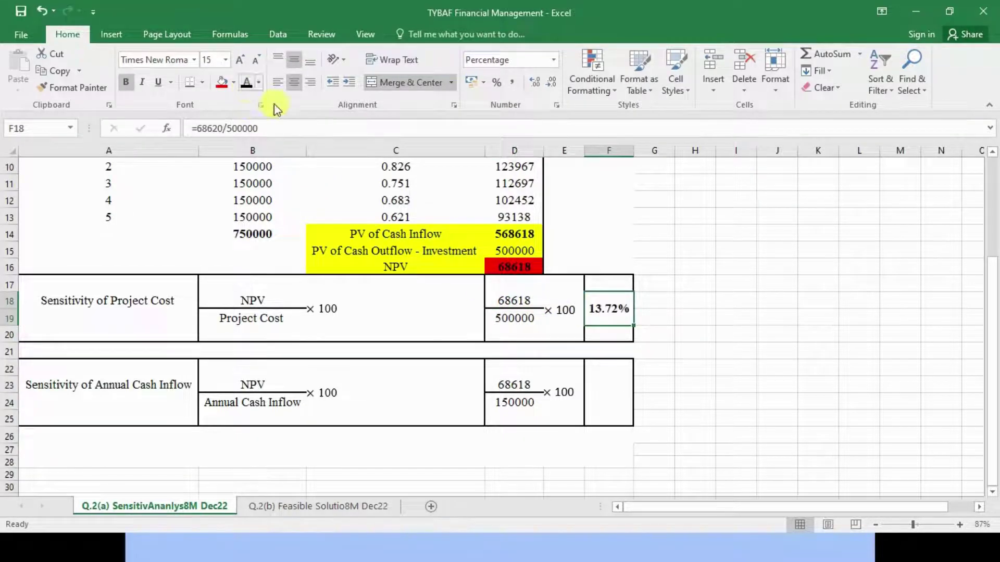
{"action": "left_click", "coordinate": [219, 128]}
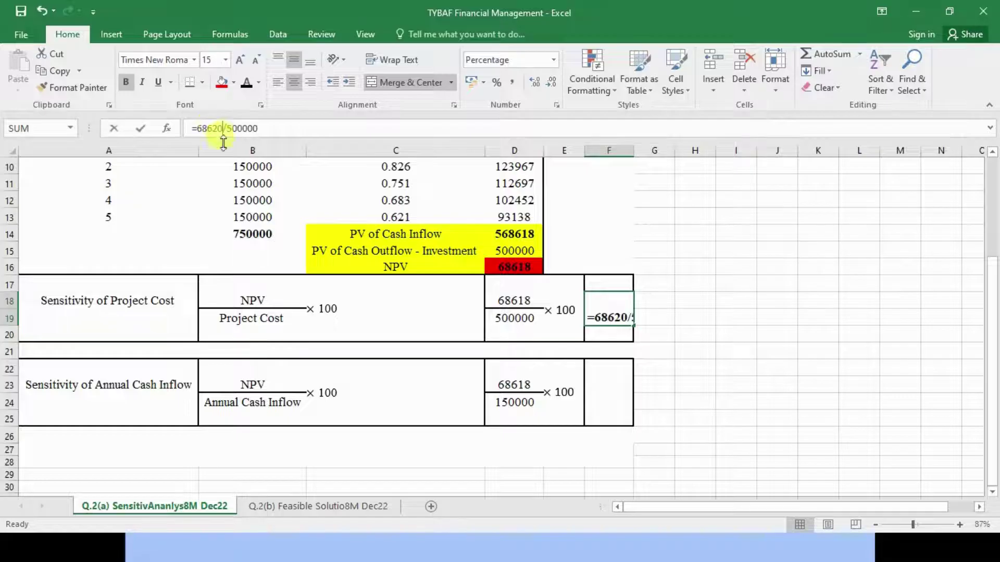
{"action": "key", "text": "BackSpace"}
{"action": "key", "text": "BackSpace"}
{"action": "key", "text": "Return"}
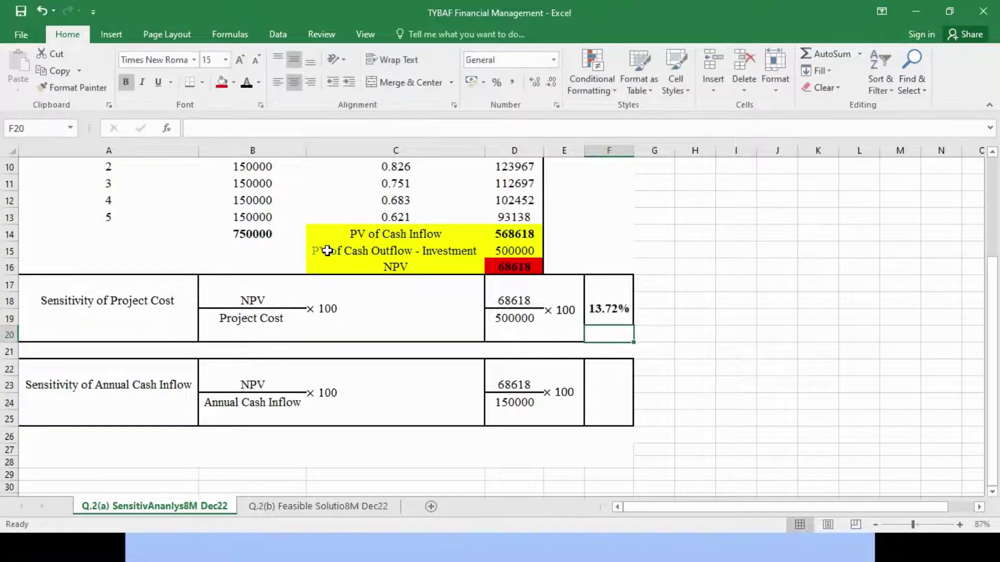
{"action": "left_click", "coordinate": [617, 312]}
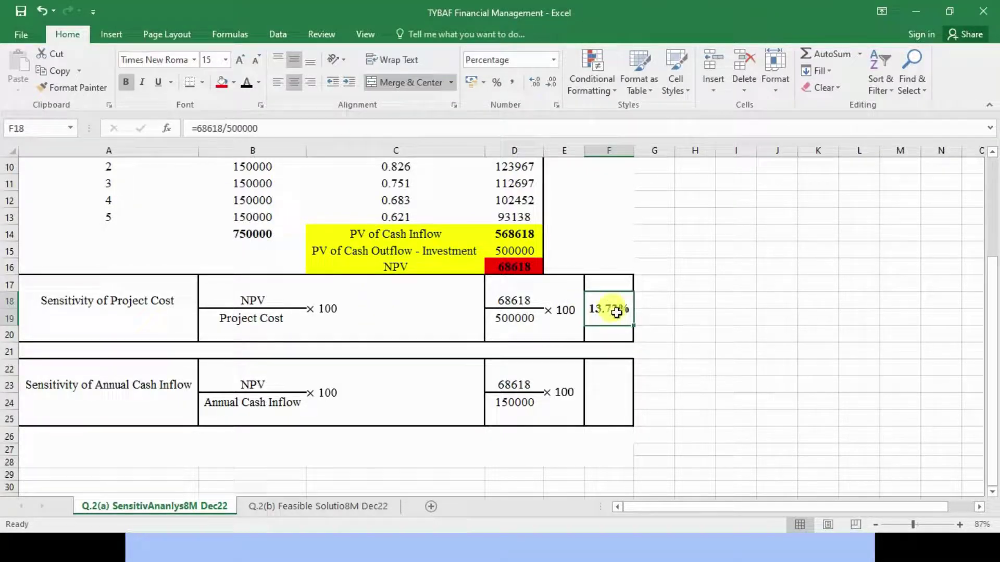
Step: Set the font color of the annual cash inflow sensitivity result in F23 to black
{"action": "left_click", "coordinate": [604, 380]}
{"action": "left_click", "coordinate": [248, 84]}
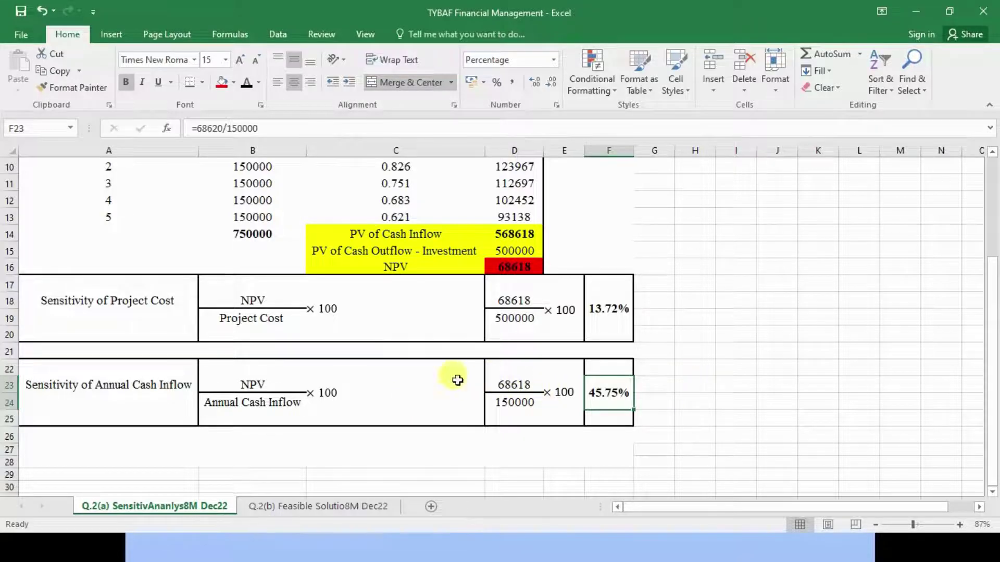
Step: Review how the NPV in D16 relates to the project cost and annual cash inflow figures in both sensitivity calculations
{"action": "left_click", "coordinate": [89, 305]}
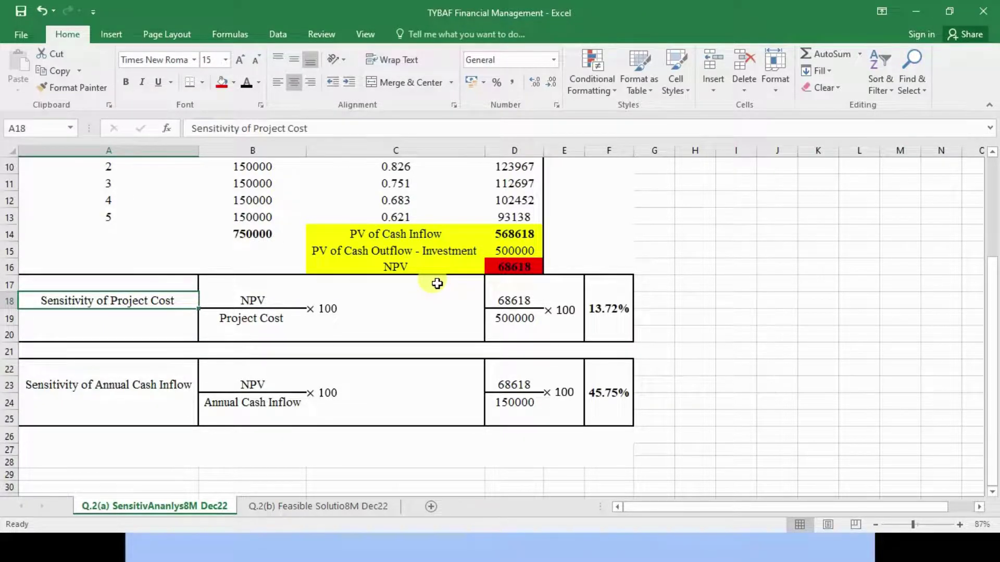
{"action": "left_click", "coordinate": [515, 268]}
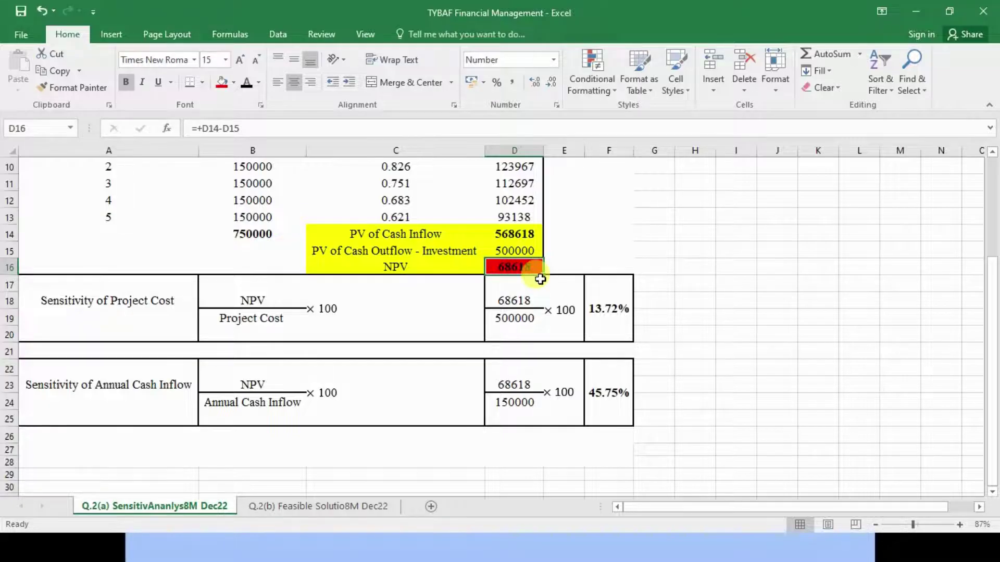
{"action": "left_click", "coordinate": [257, 332]}
{"action": "left_click", "coordinate": [527, 322]}
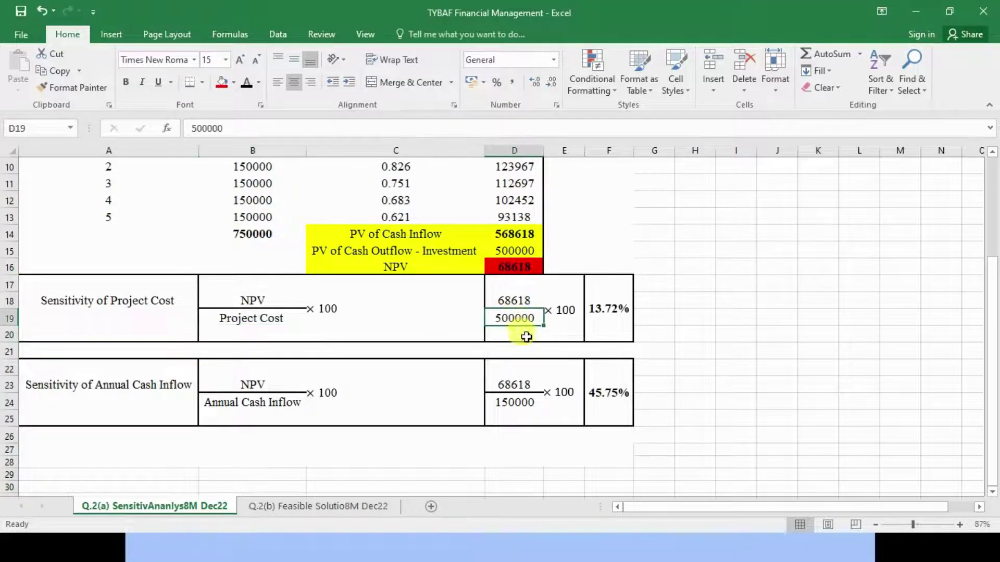
{"action": "left_click", "coordinate": [292, 401]}
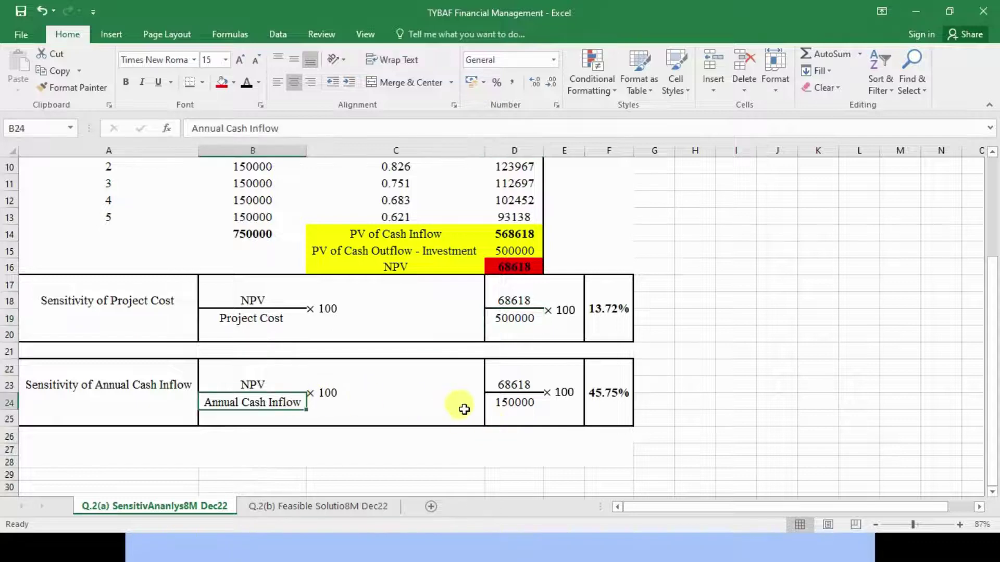
{"action": "left_click", "coordinate": [513, 404]}
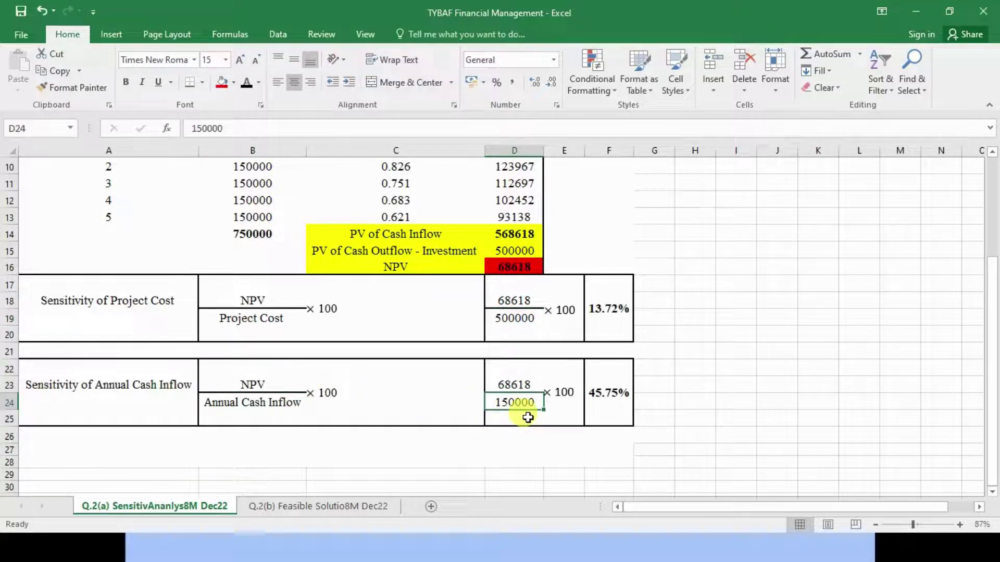
{"action": "left_click", "coordinate": [520, 267]}
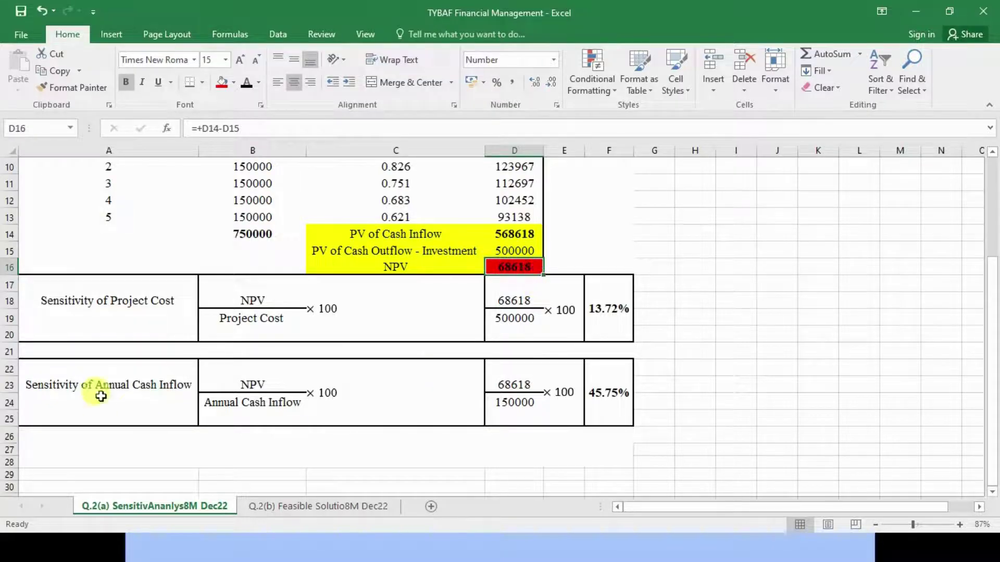
{"action": "left_click", "coordinate": [276, 319]}
{"action": "left_click", "coordinate": [505, 325]}
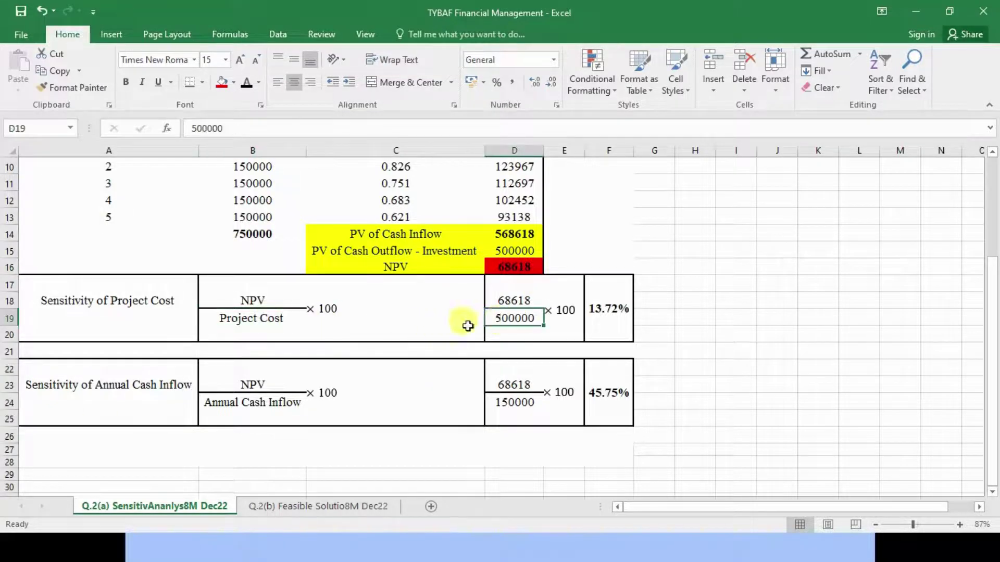
{"action": "left_click", "coordinate": [515, 299]}
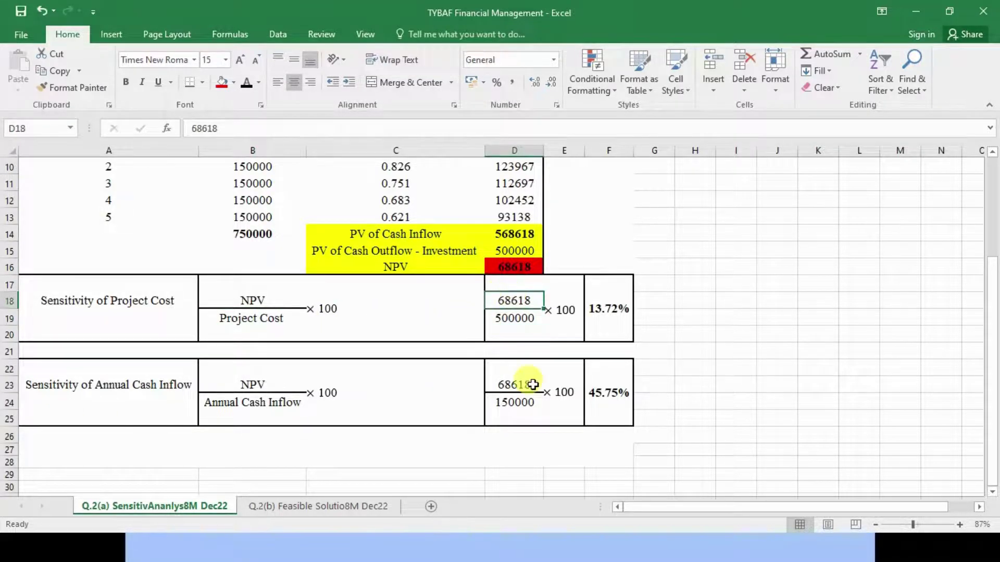
{"action": "left_click", "coordinate": [255, 401]}
{"action": "left_click", "coordinate": [495, 401]}
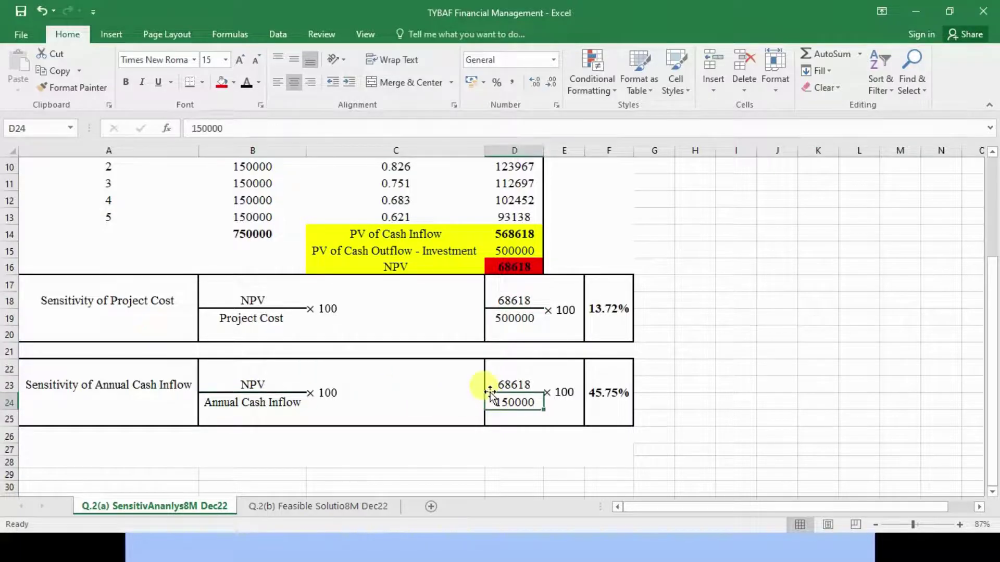
{"action": "left_click", "coordinate": [518, 387]}
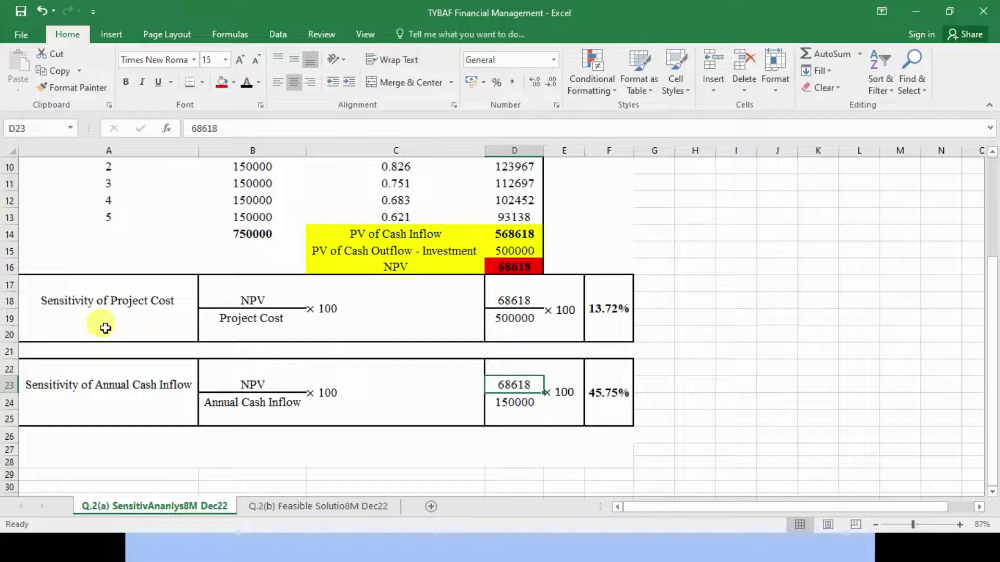
{"action": "left_click", "coordinate": [506, 268]}
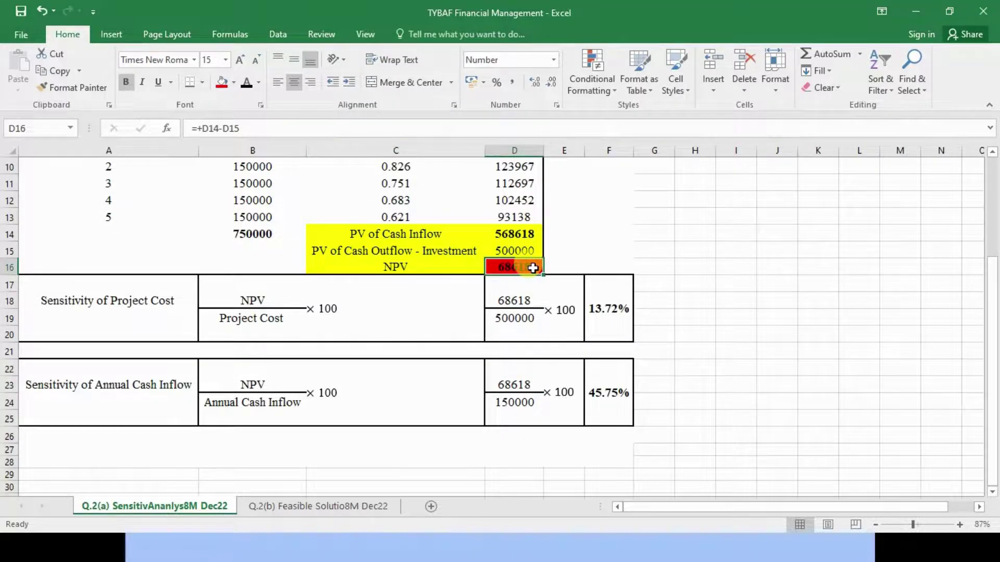
{"action": "left_click", "coordinate": [266, 319]}
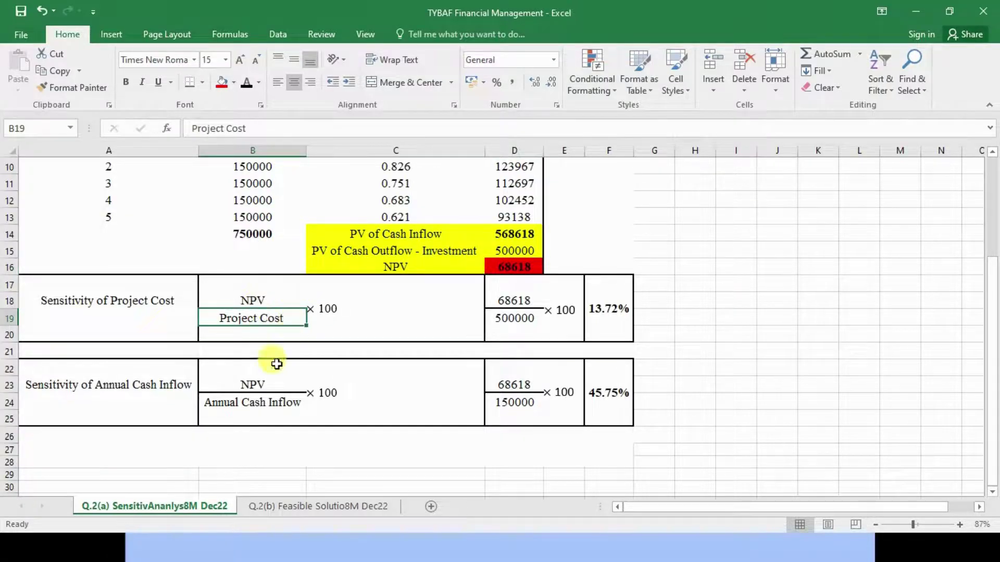
{"action": "left_click", "coordinate": [259, 396]}
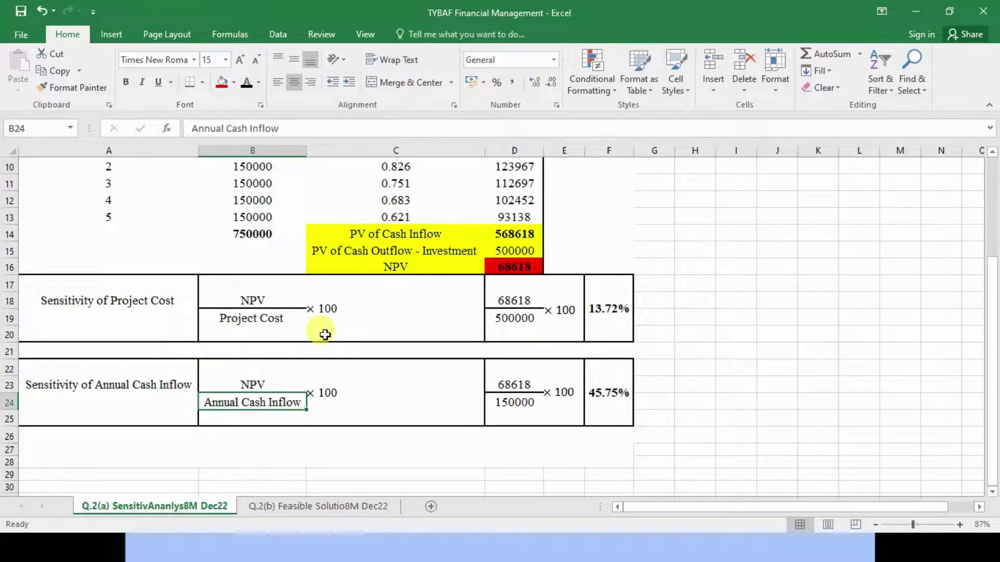
{"action": "left_click", "coordinate": [613, 317]}
{"action": "left_click", "coordinate": [617, 393]}
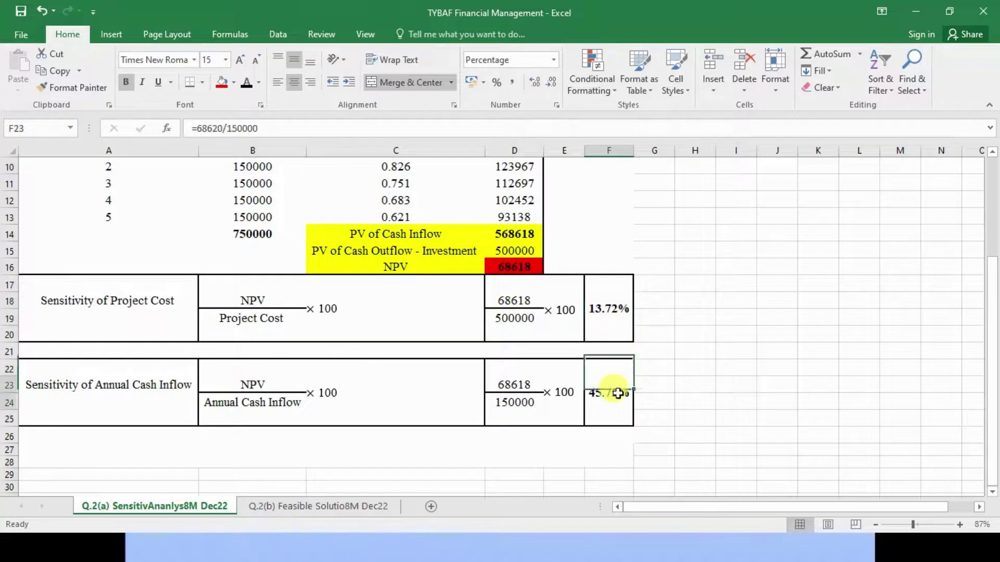
Step: Set the font color of the conclusion sentence in merged cell A27 to black
{"action": "left_click", "coordinate": [277, 458]}
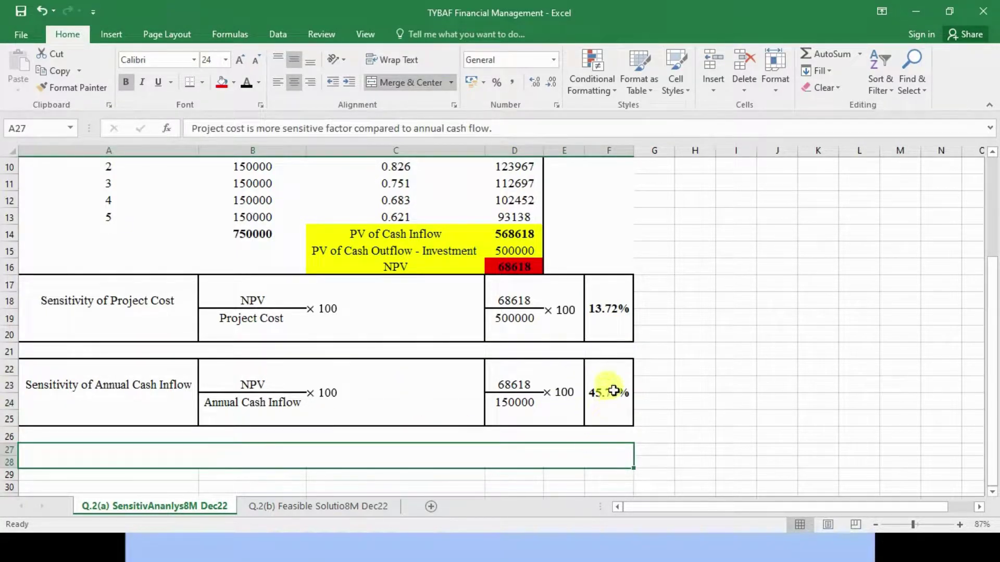
{"action": "left_click", "coordinate": [608, 389]}
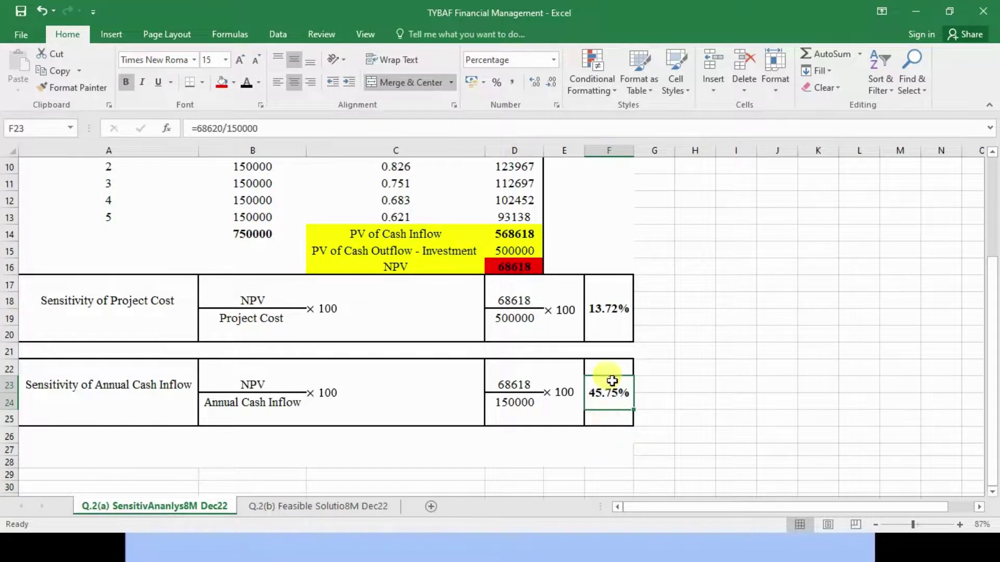
{"action": "left_click", "coordinate": [603, 311]}
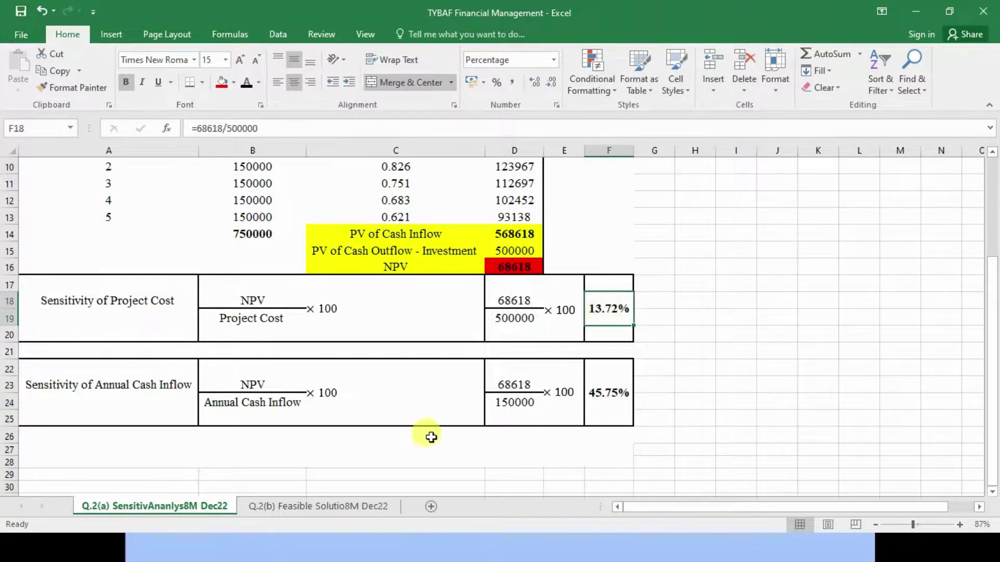
{"action": "left_click", "coordinate": [372, 451]}
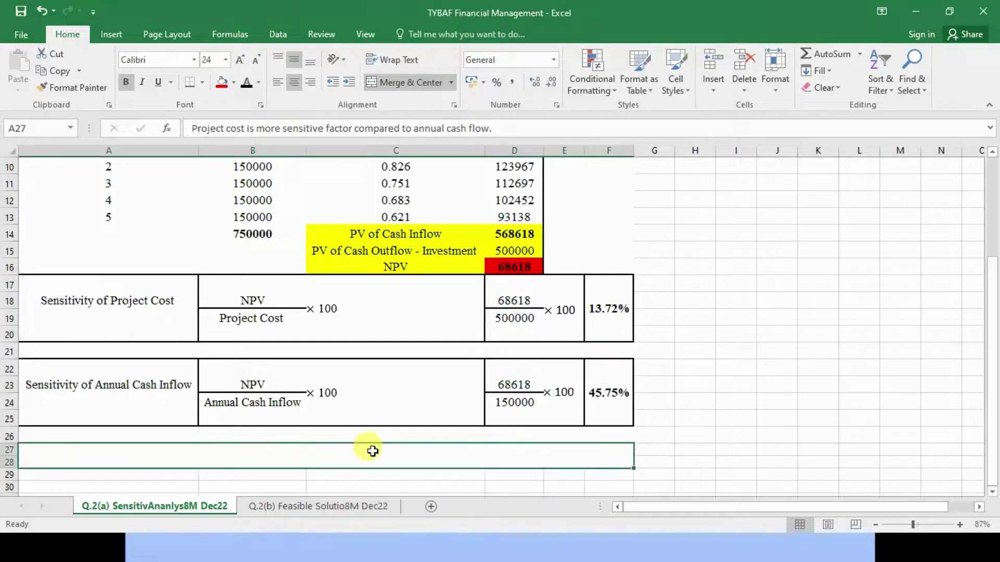
{"action": "left_click", "coordinate": [248, 83]}
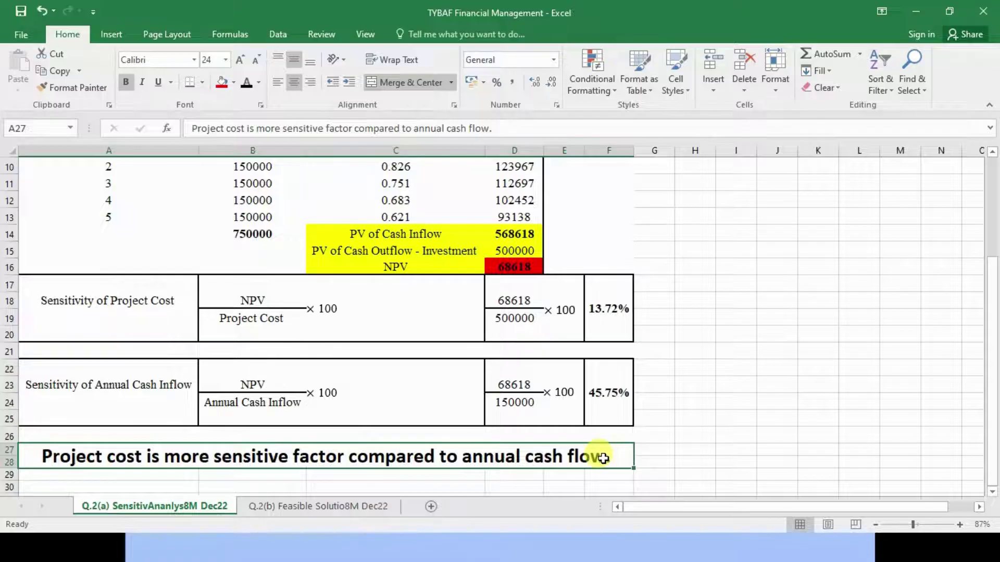
Step: Compare the sensitivity percentages in F18 and F23 with the NPV, project cost and annual cash inflow values behind them
{"action": "left_click", "coordinate": [604, 400]}
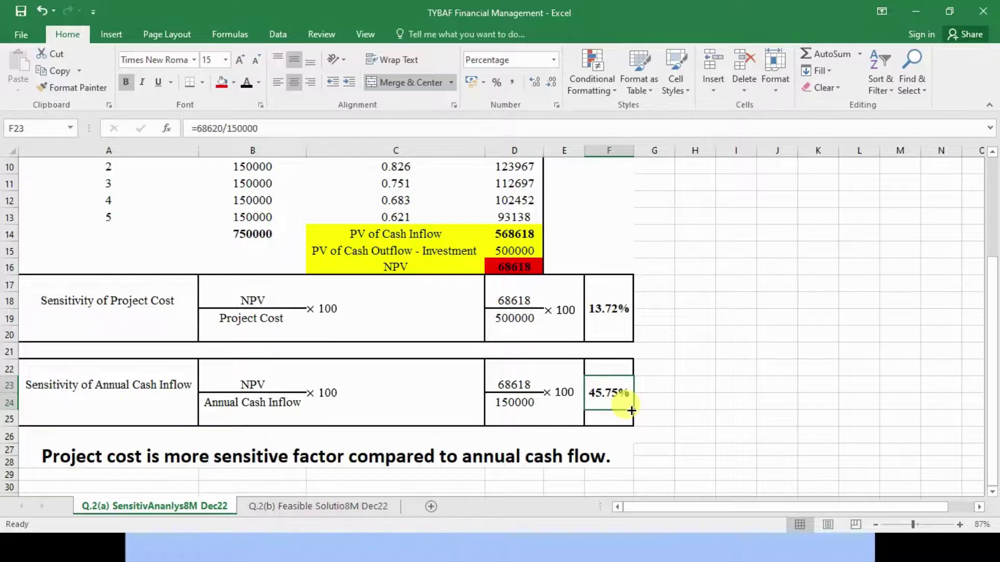
{"action": "left_click", "coordinate": [599, 313]}
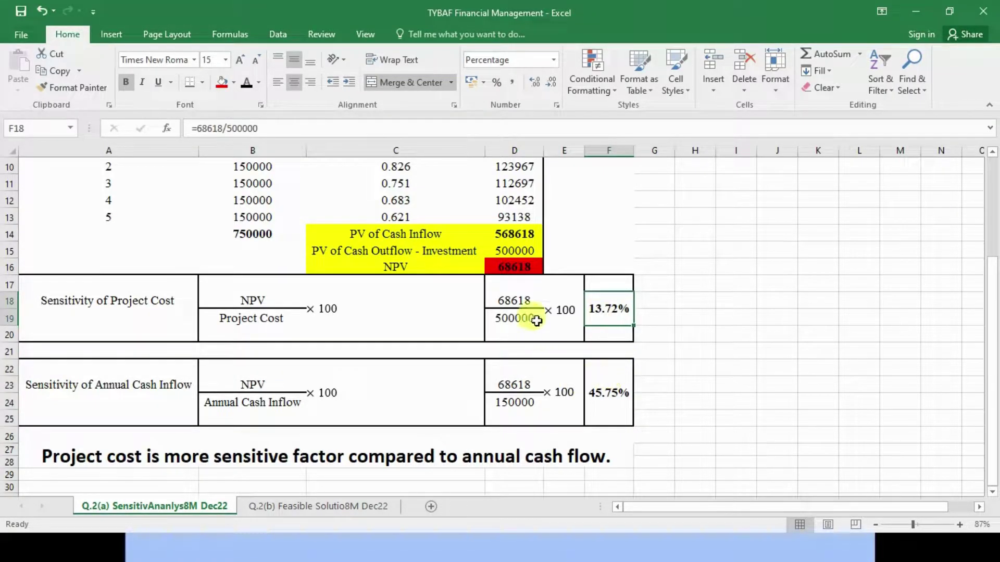
{"action": "left_click", "coordinate": [514, 303]}
{"action": "left_click", "coordinate": [512, 319]}
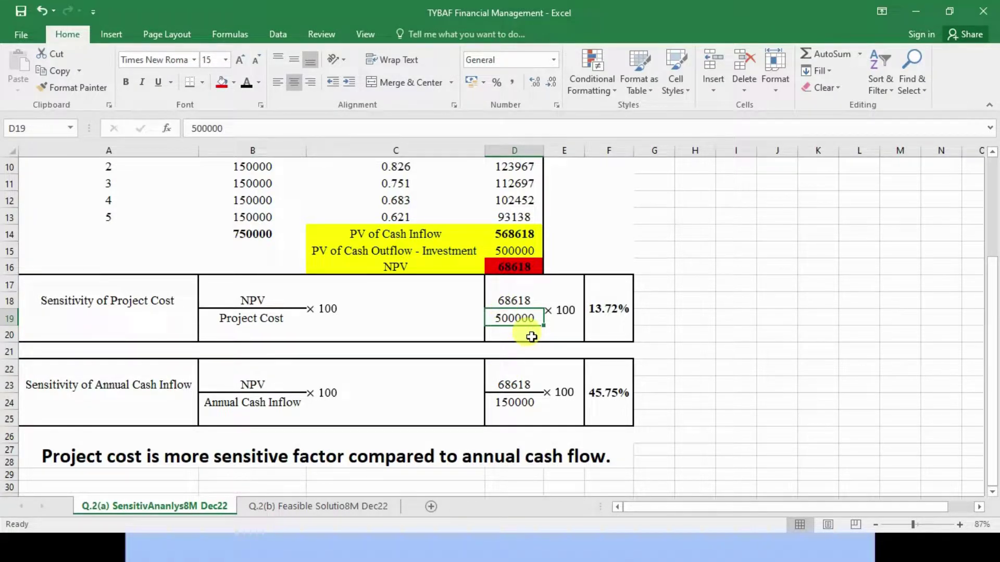
{"action": "left_click", "coordinate": [525, 401]}
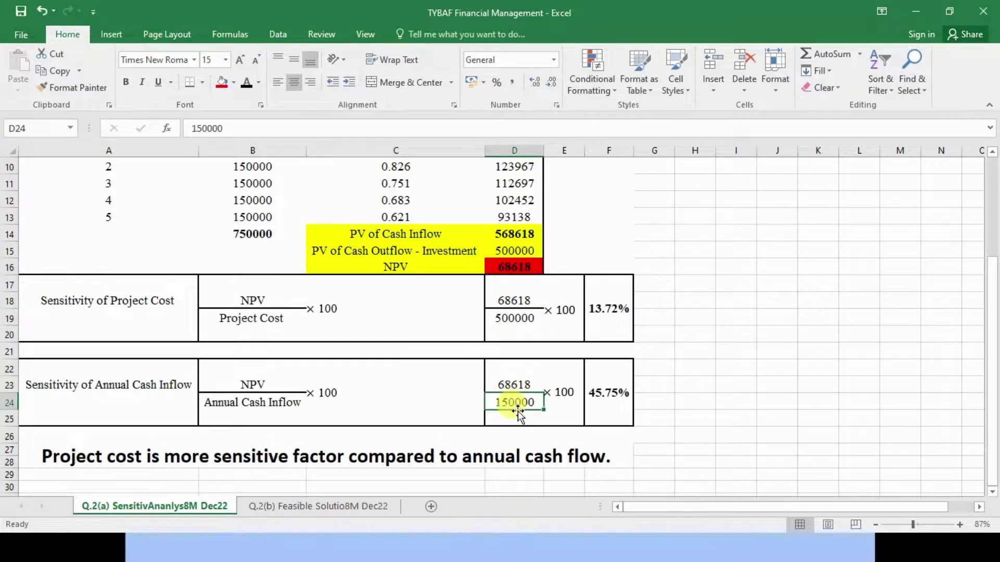
{"action": "left_click", "coordinate": [504, 384]}
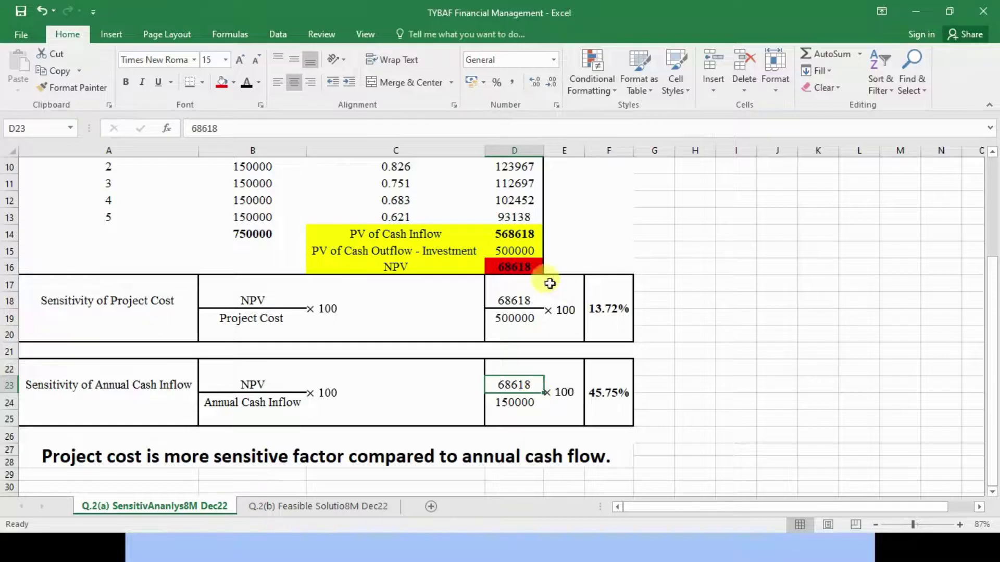
{"action": "left_click", "coordinate": [513, 300]}
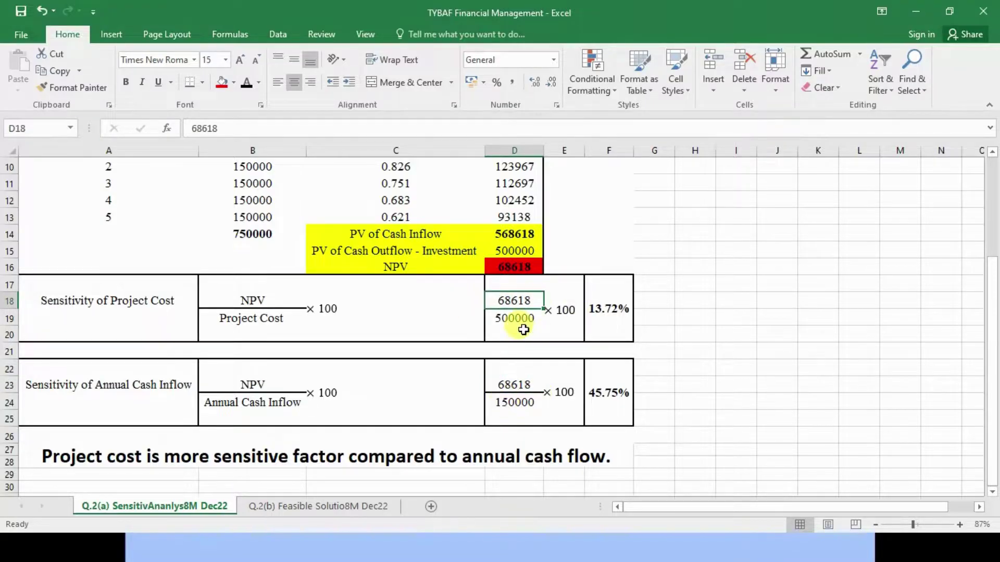
{"action": "left_click", "coordinate": [599, 310]}
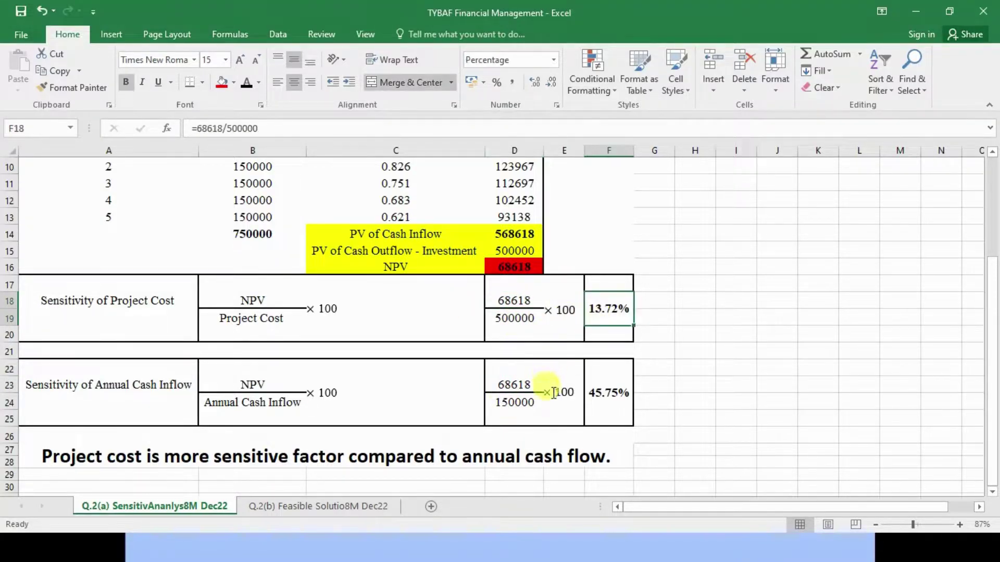
{"action": "left_click", "coordinate": [591, 404]}
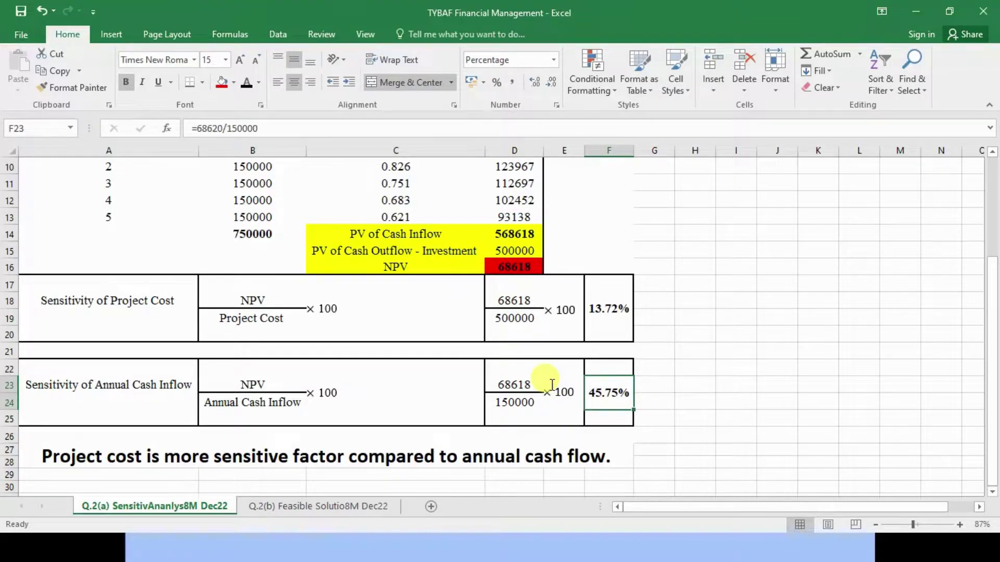
{"action": "left_click", "coordinate": [494, 322]}
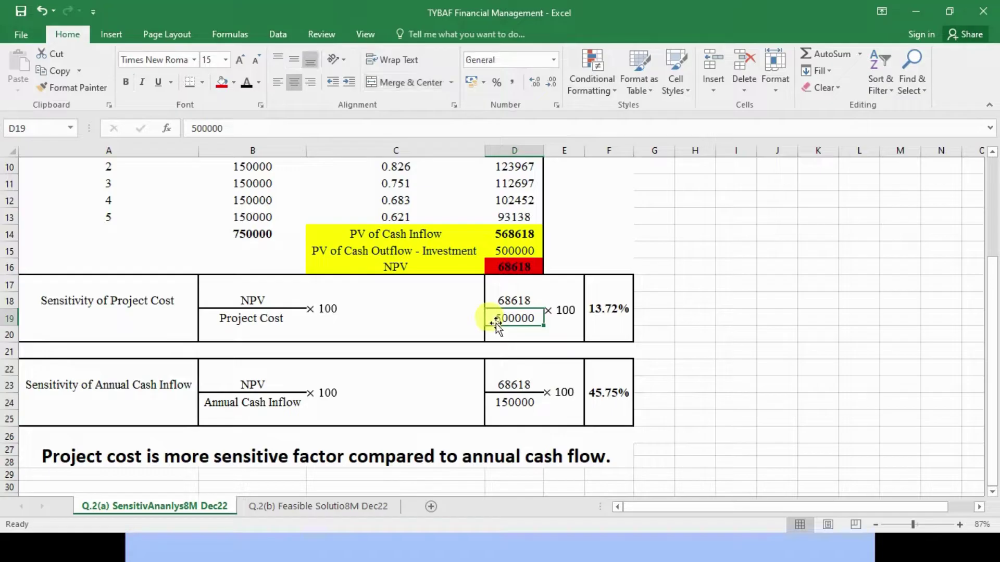
Step: Recheck the NPV, annual cash inflow and project cost sensitivity figures against the conclusion in A27, with the entire solution in view
{"action": "left_click", "coordinate": [521, 301]}
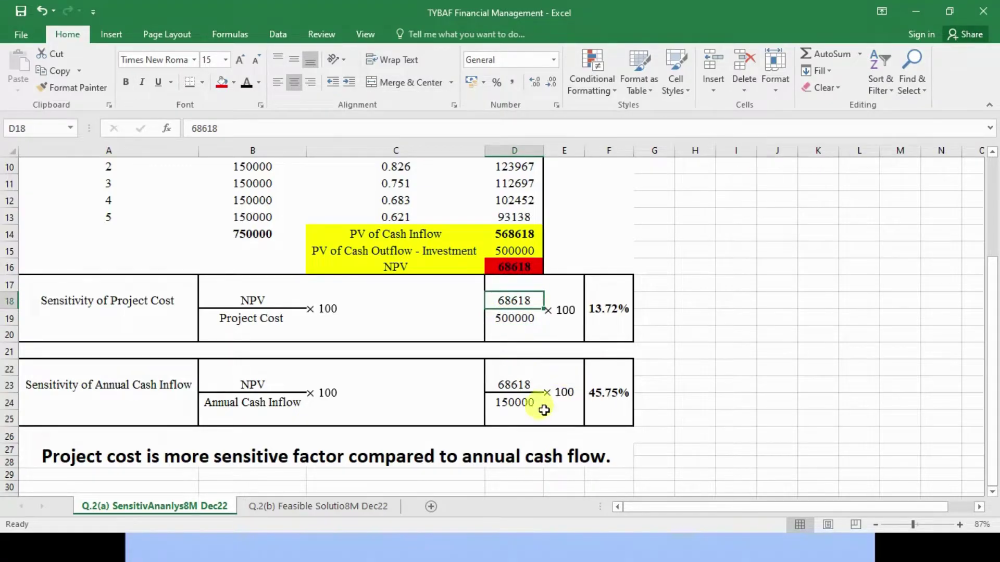
{"action": "left_click", "coordinate": [519, 403]}
{"action": "left_click", "coordinate": [516, 383]}
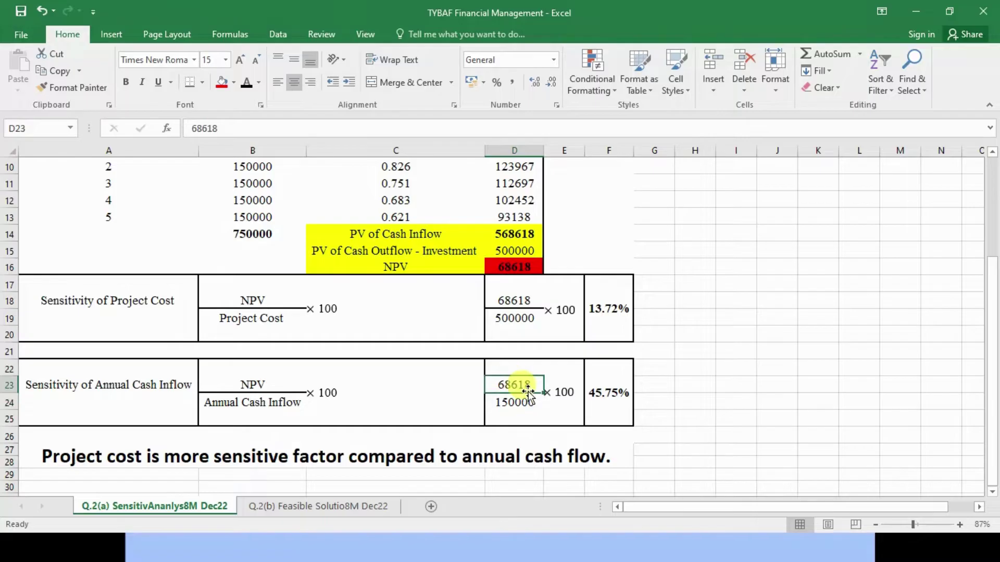
{"action": "left_click", "coordinate": [605, 311]}
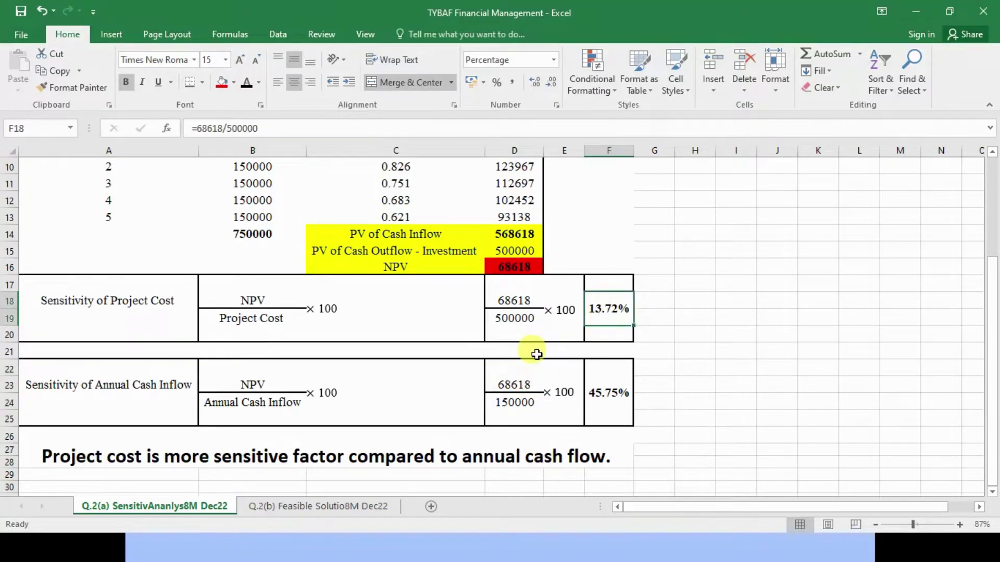
{"action": "left_click", "coordinate": [88, 452]}
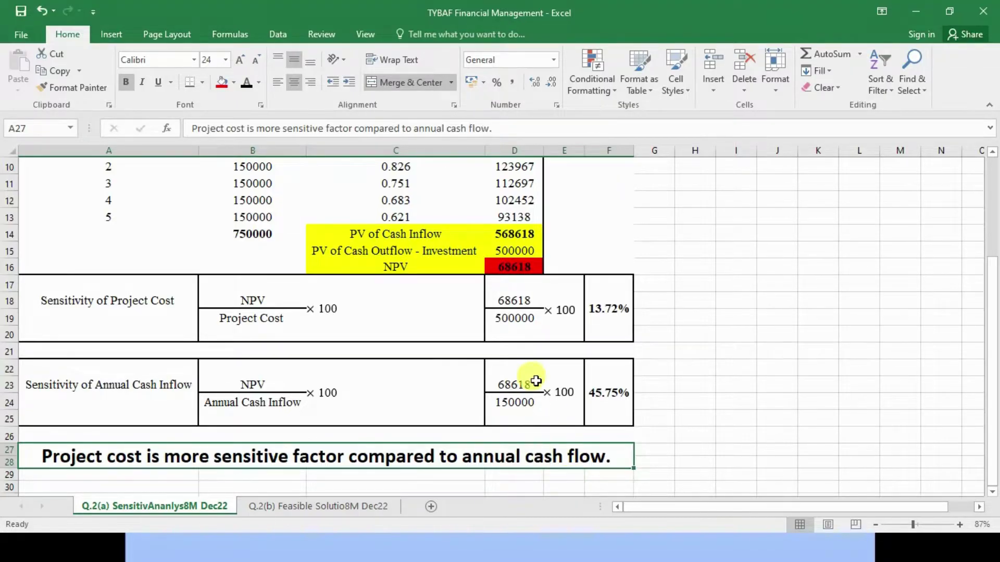
{"action": "scroll", "coordinate": [536, 381], "scroll_direction": "up", "scroll_amount": 3}
{"action": "scroll", "coordinate": [562, 354], "scroll_direction": "down", "scroll_amount": 3, "text": "ctrl"}
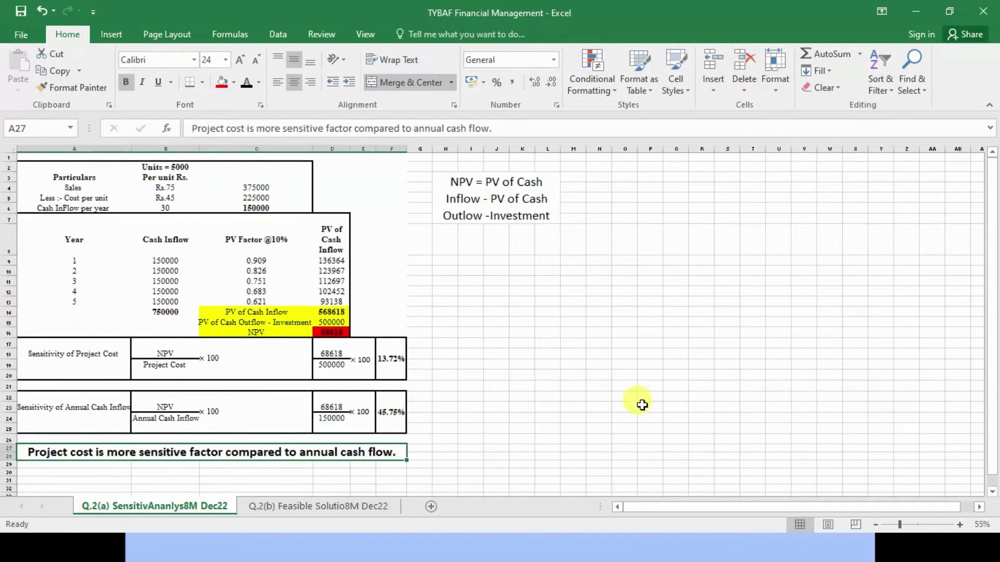
Step: Switch to the PowerPoint question slide, end the slide show and discard its ink annotations
{"action": "key", "text": "alt+Tab"}
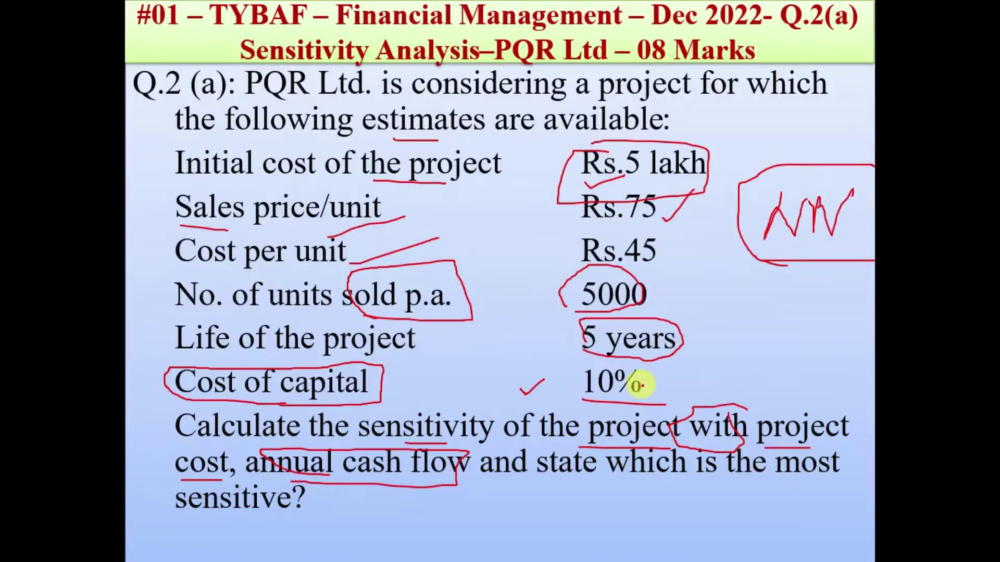
{"action": "key", "text": "Escape"}
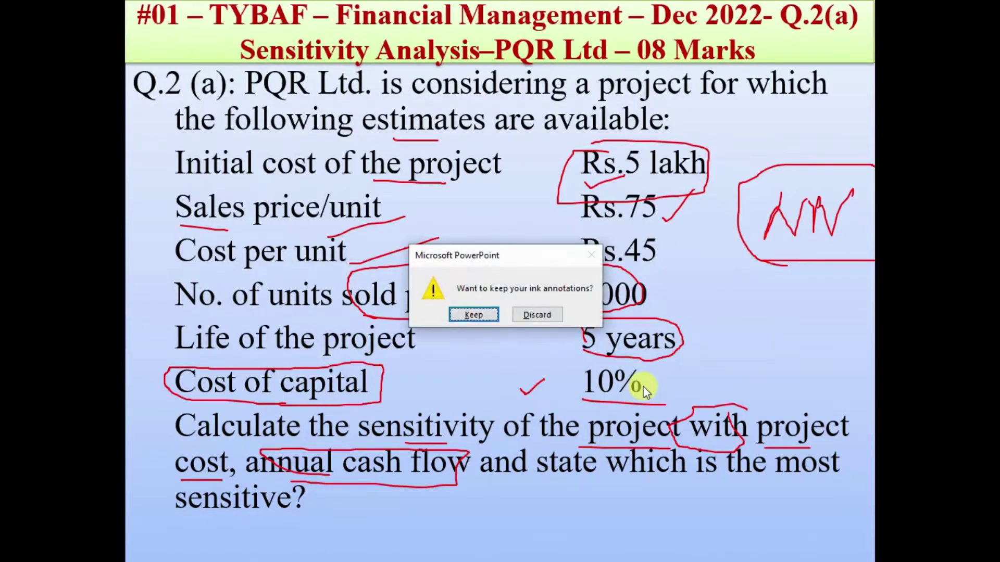
{"action": "key", "text": "Tab"}
{"action": "key", "text": "Return"}
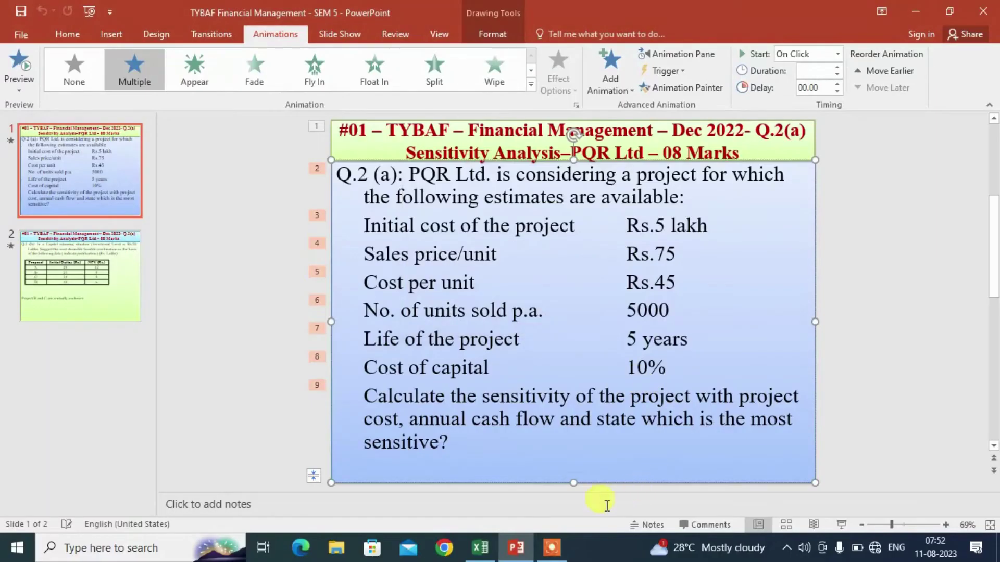